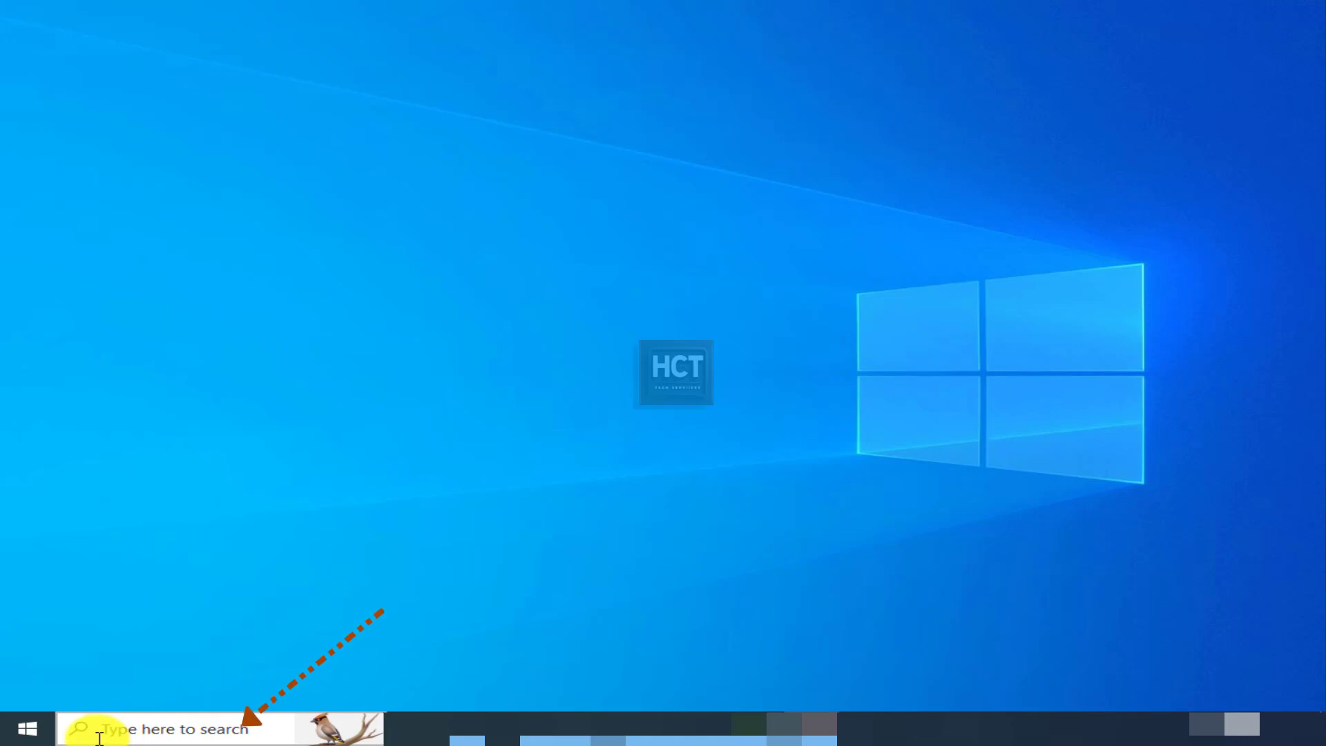
Step: Search Windows for Excel, launch it and create a blank workbook
click(180, 733)
text(e)
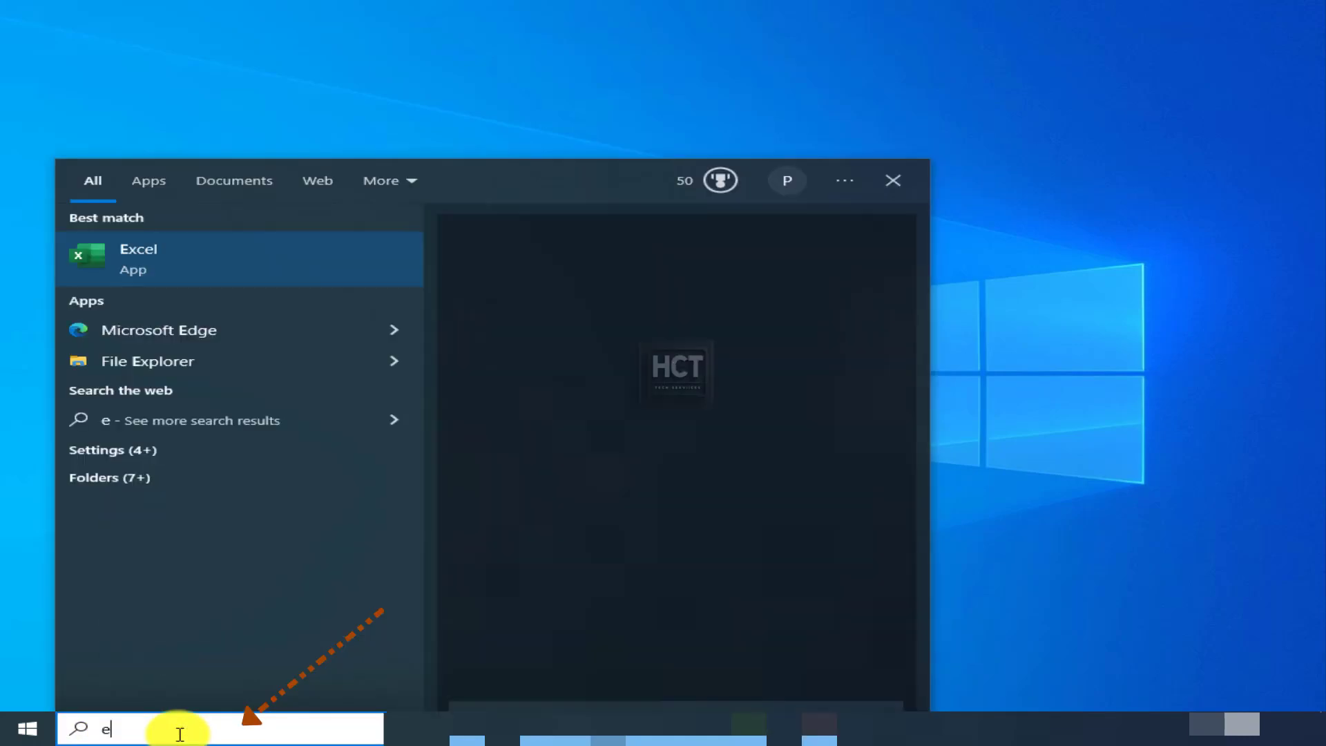
text(xce)
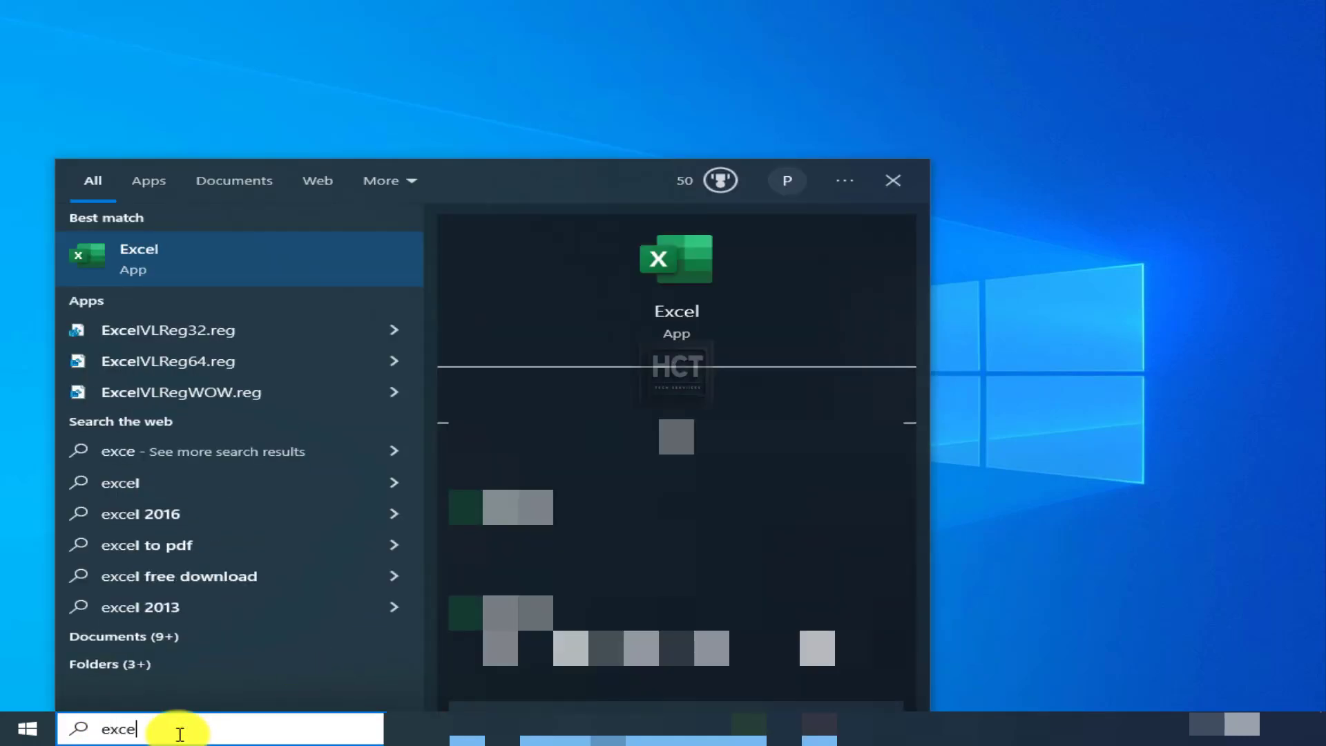
text(l)
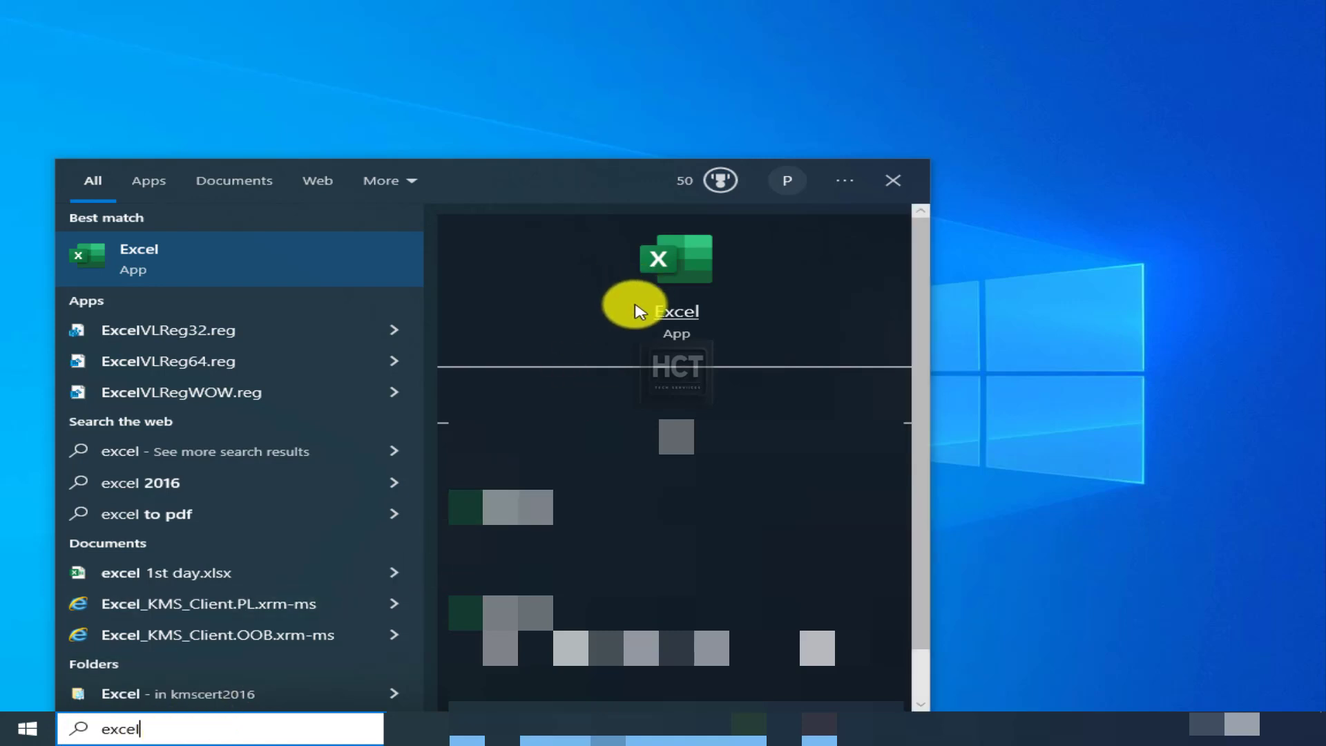
click(674, 269)
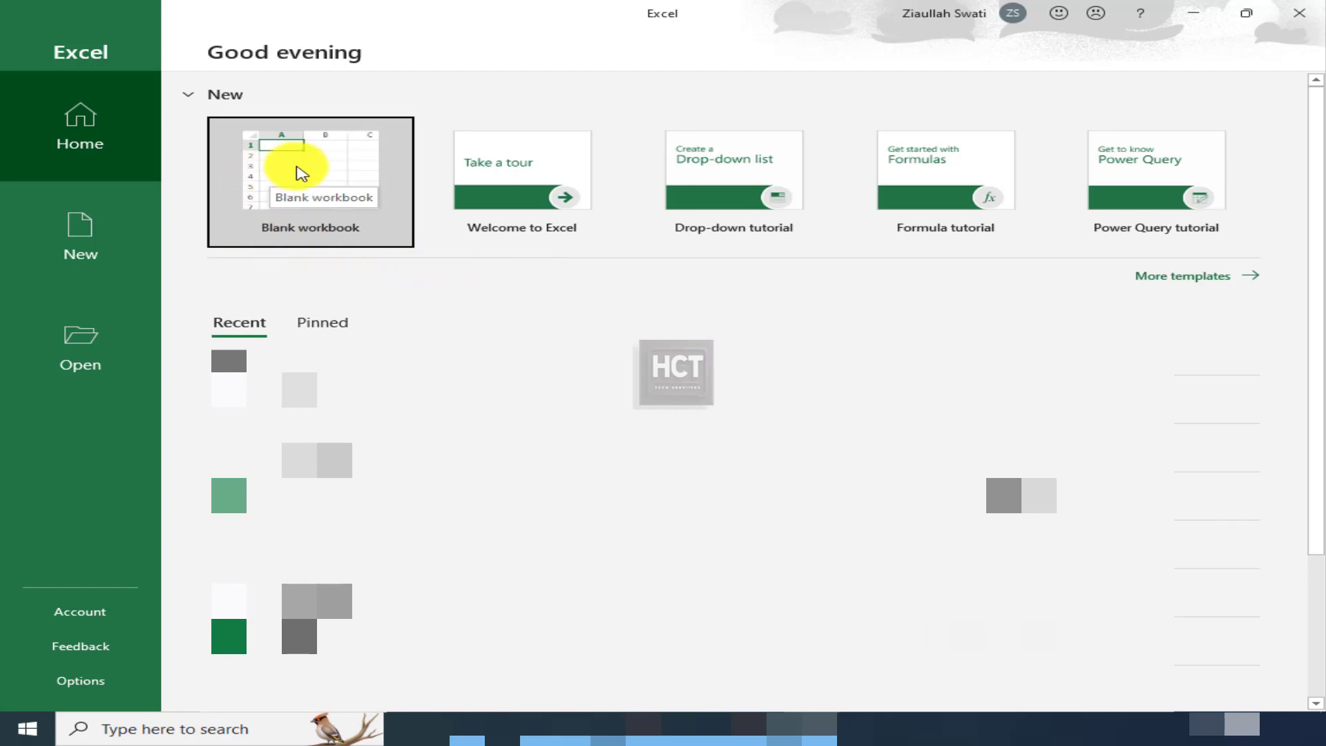
click(301, 173)
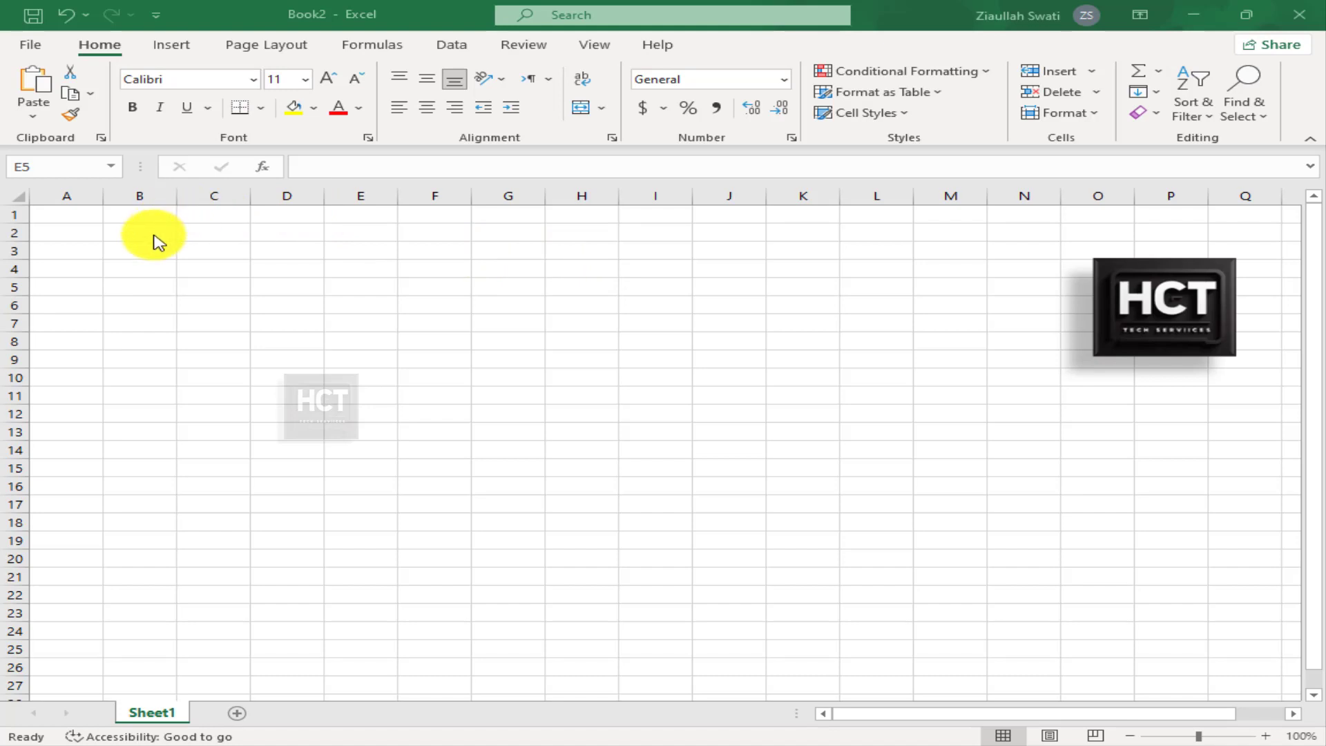
Step: Select columns A through E one after another to show what a column is
click(75, 192)
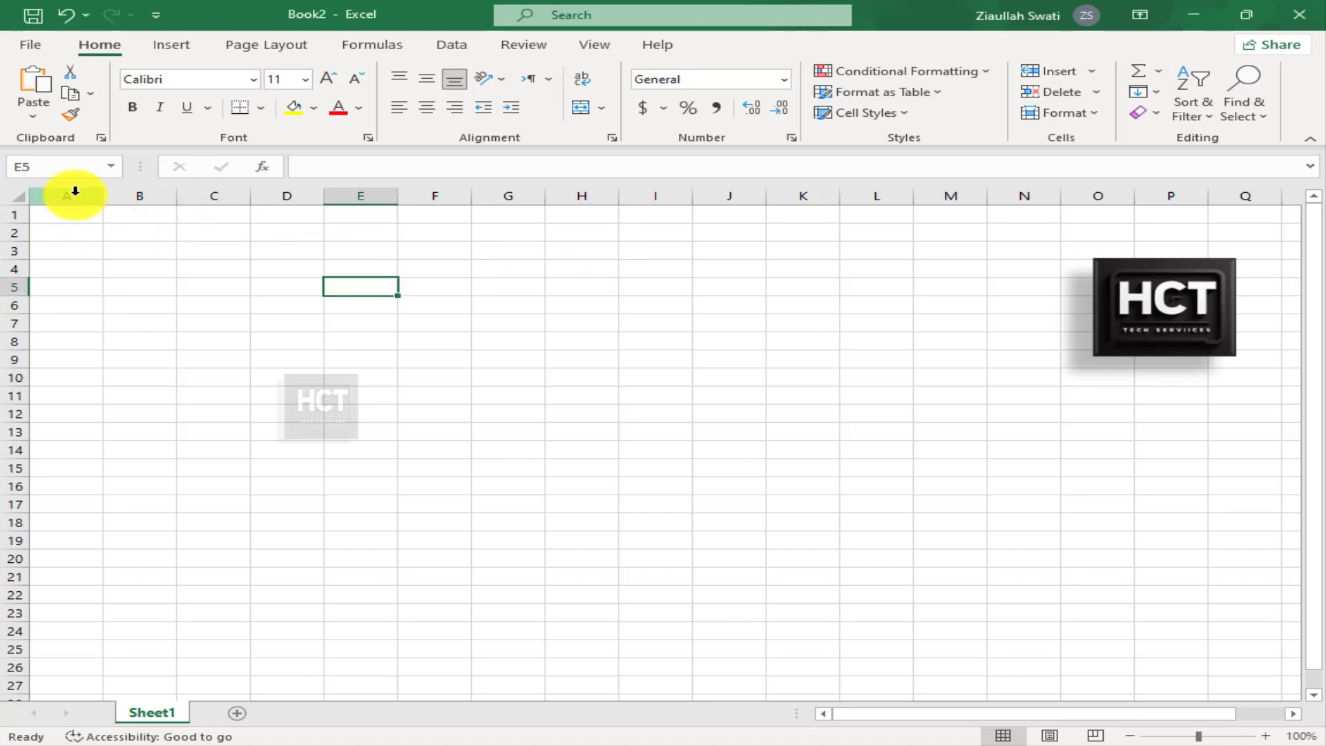
click(76, 192)
click(143, 195)
click(219, 194)
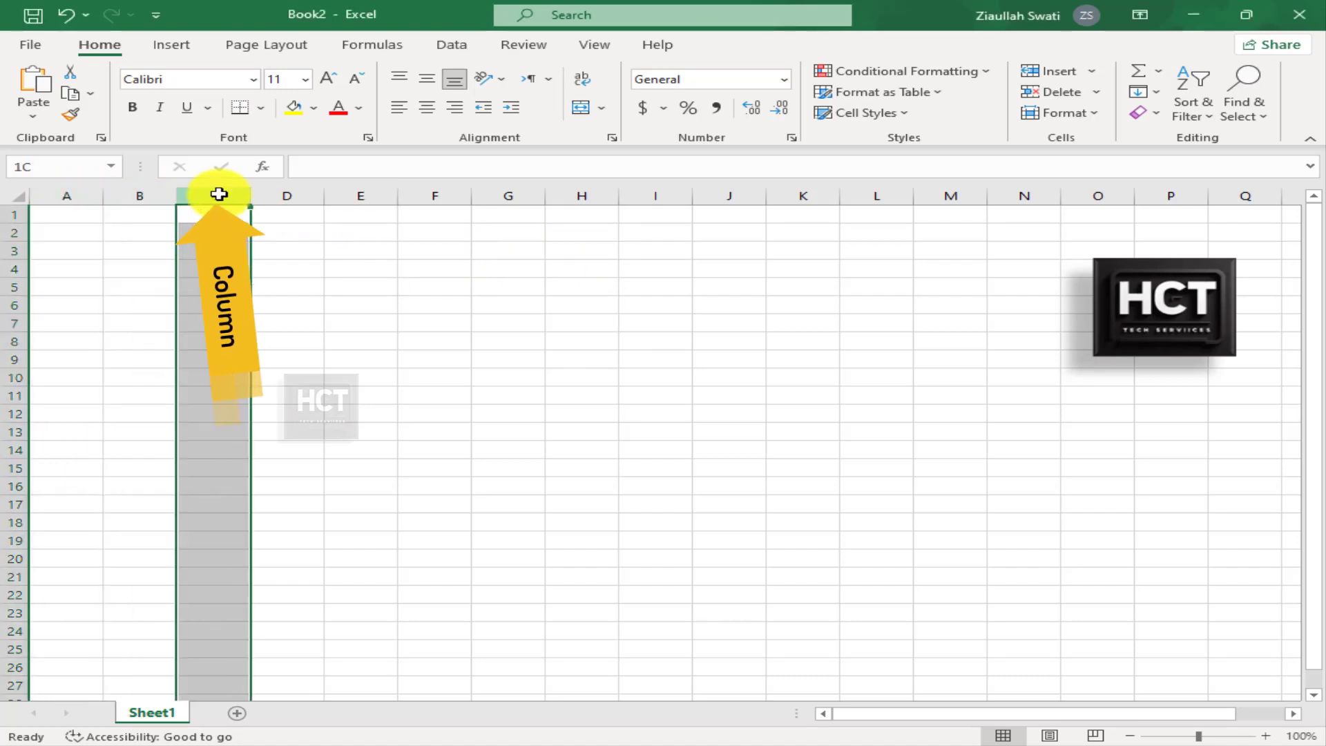
click(308, 196)
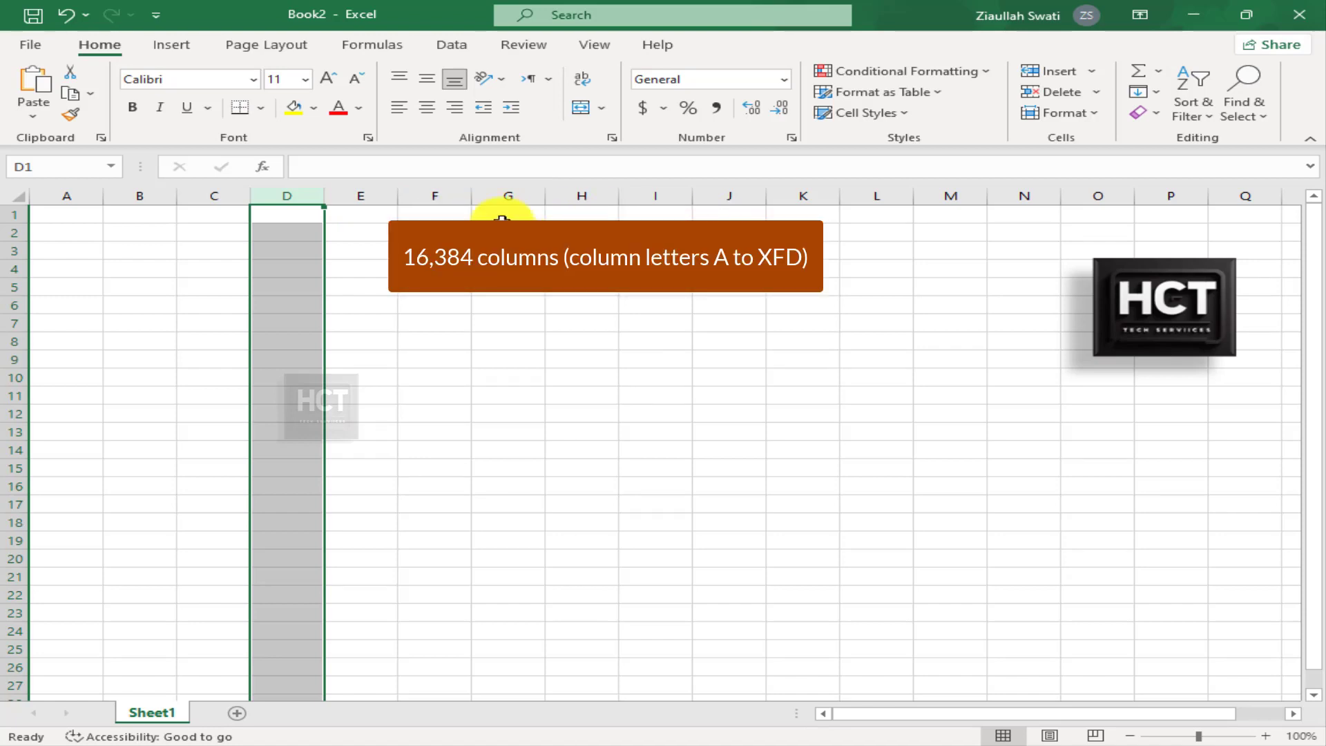
click(359, 196)
Step: From cell E1, jump to the last column of the sheet and back to column A
click(368, 216)
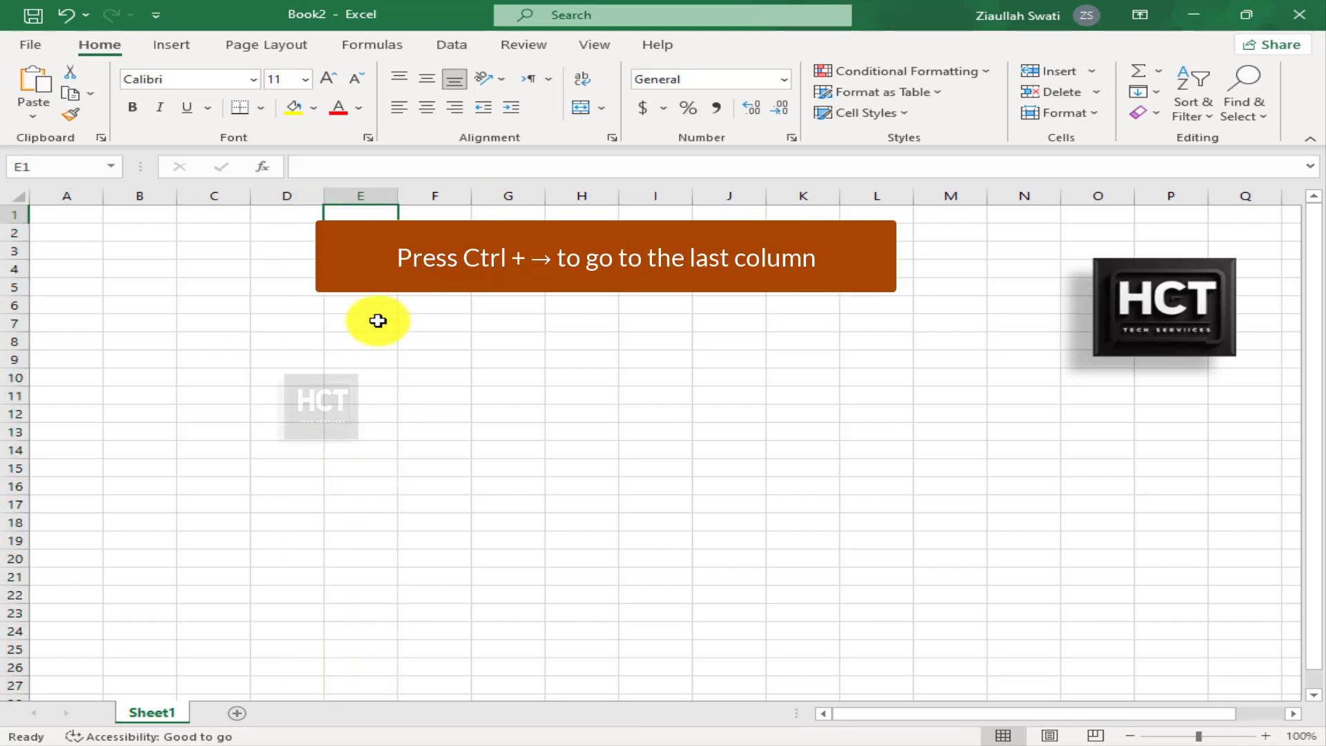
key(ctrl+Right)
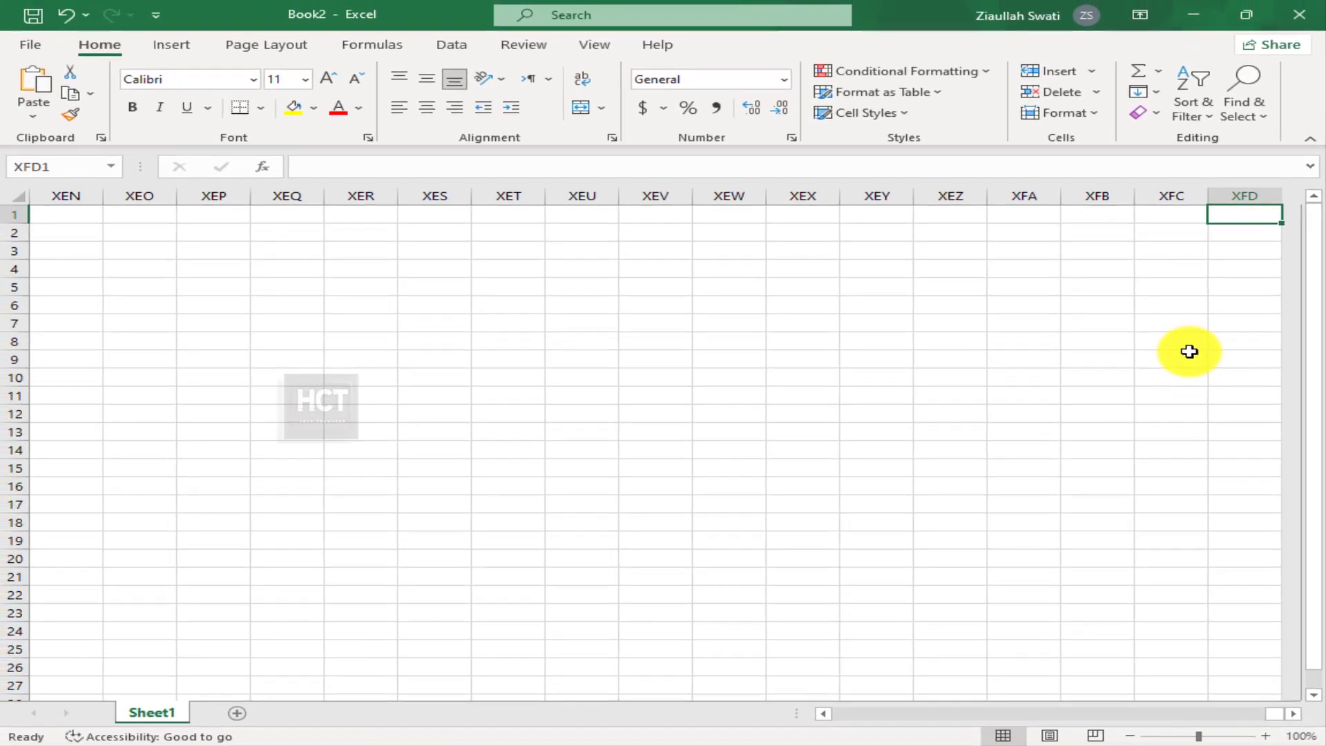
key(ctrl+Left)
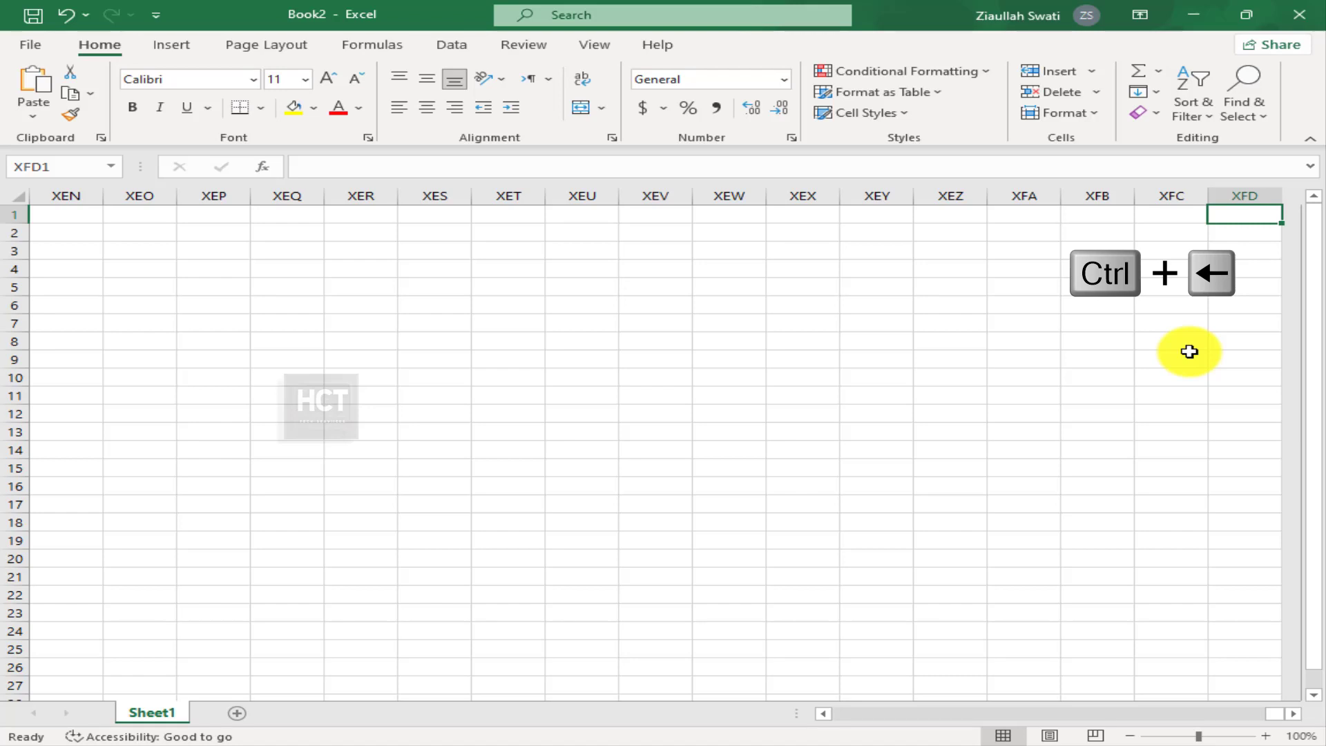
key(ctrl+Left)
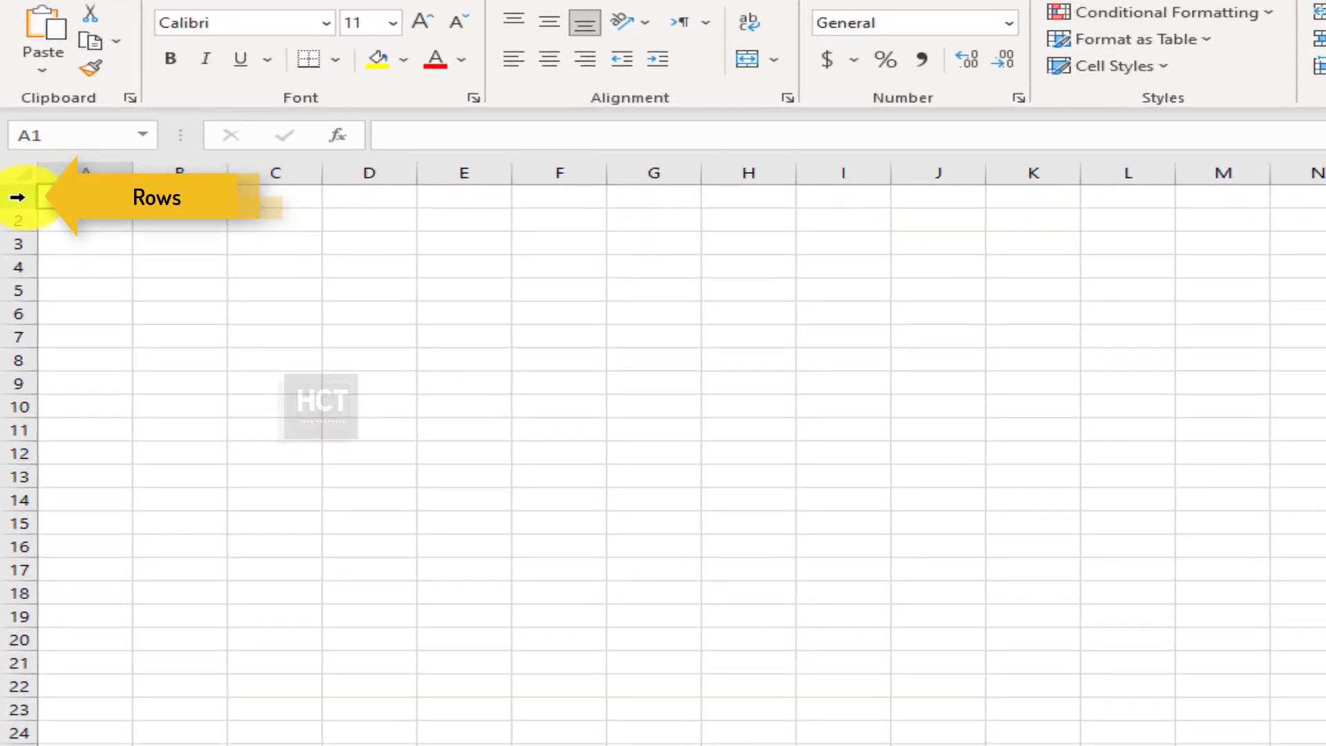
Step: Select rows 1 through 4 one by one, and jump to the sheet's last row and back to row 1
click(17, 198)
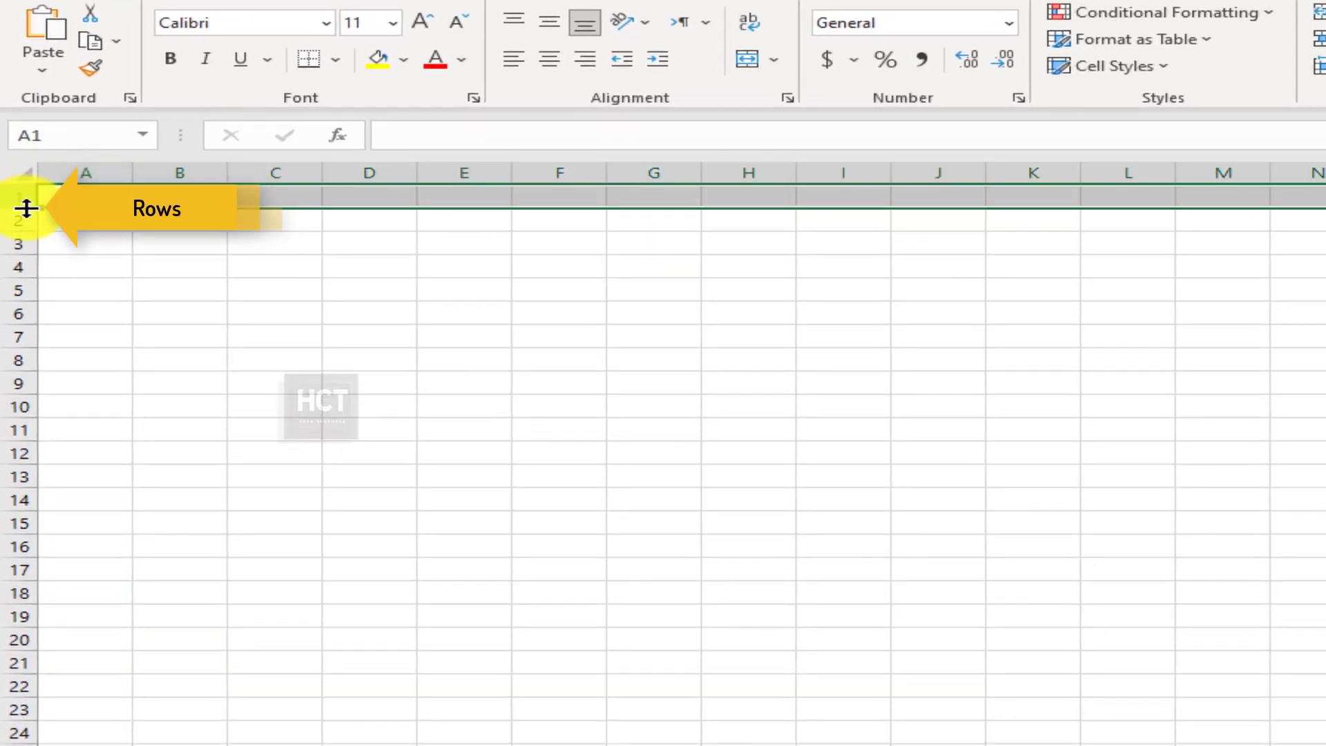
click(18, 221)
click(17, 243)
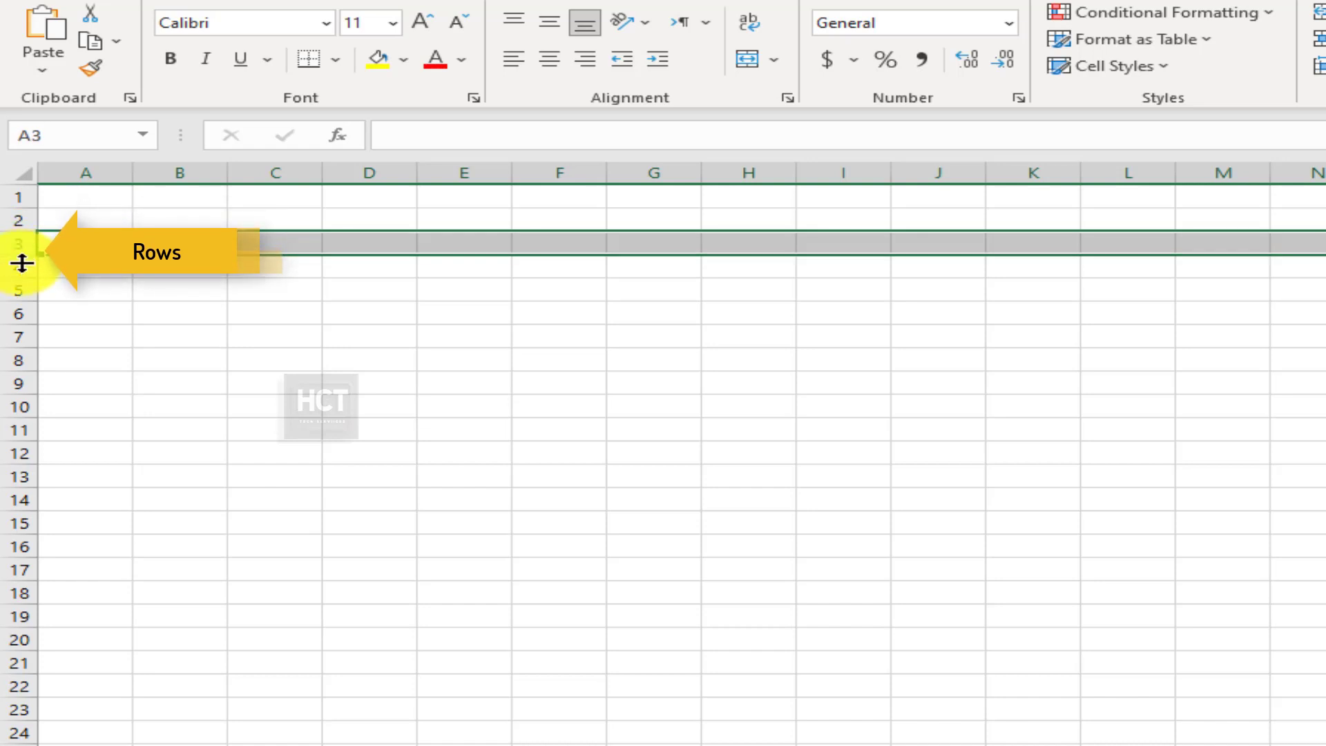
click(18, 267)
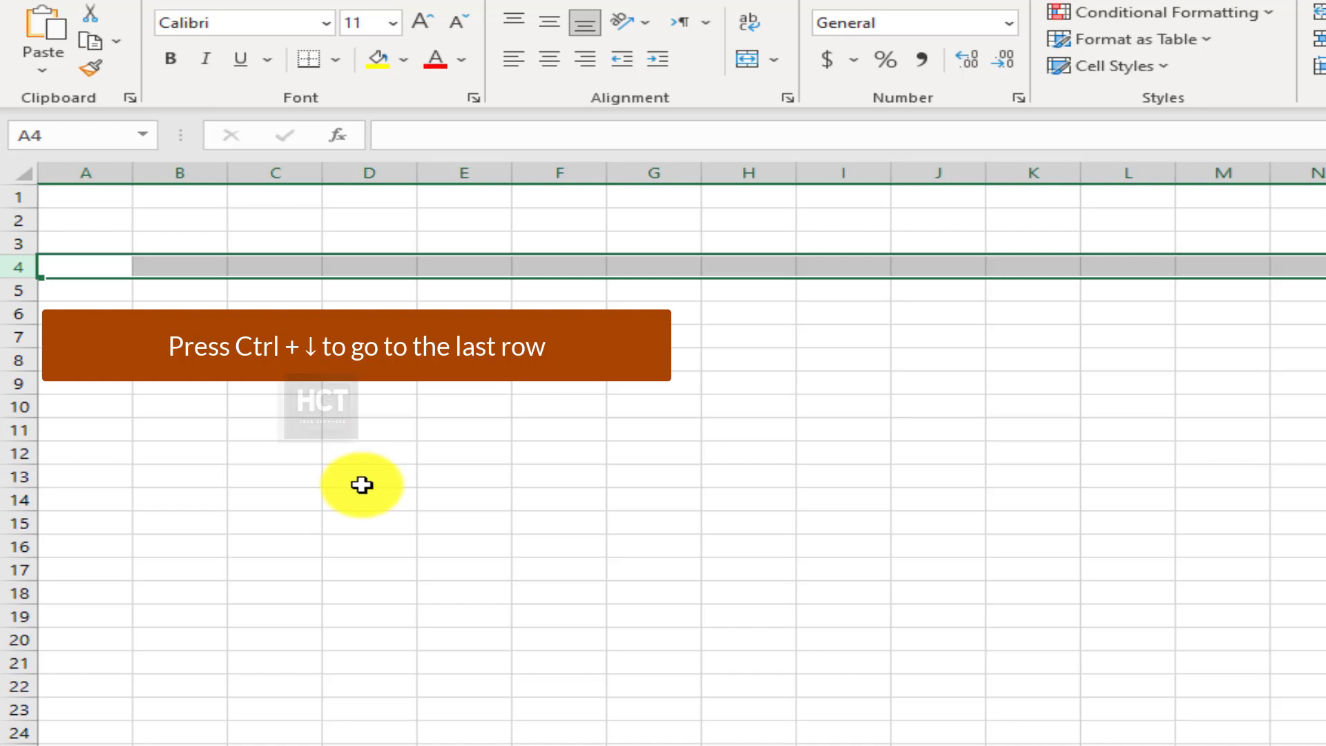
key(ctrl+Down)
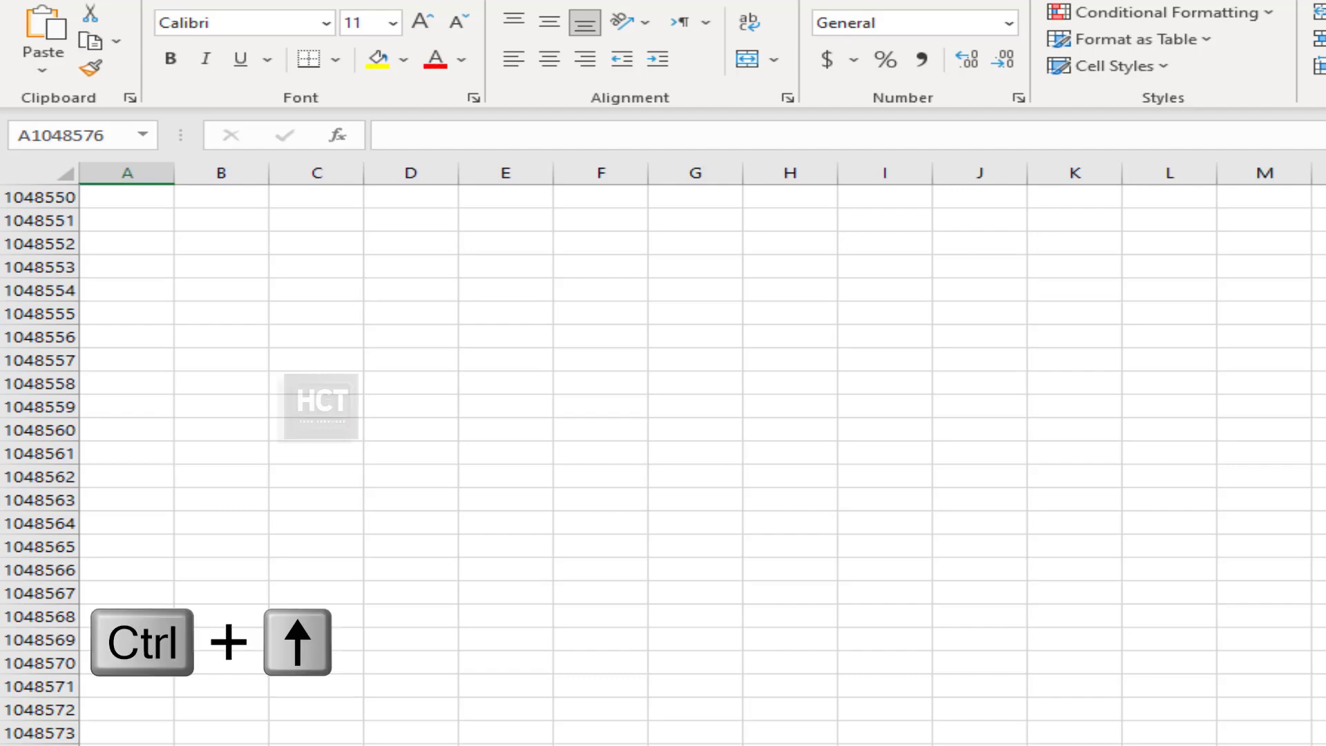
key(ctrl+Up)
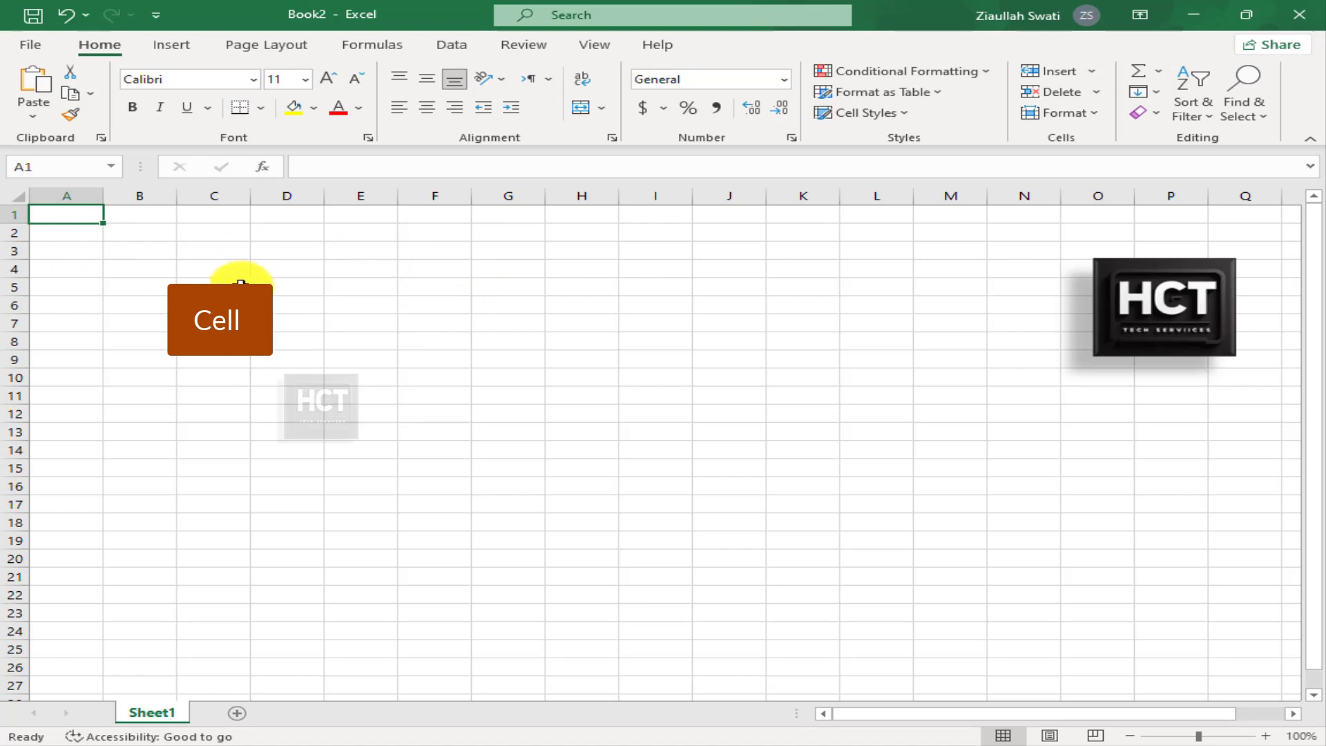
Step: Enter the text HCT in cell C6 and reselect that cell
click(181, 307)
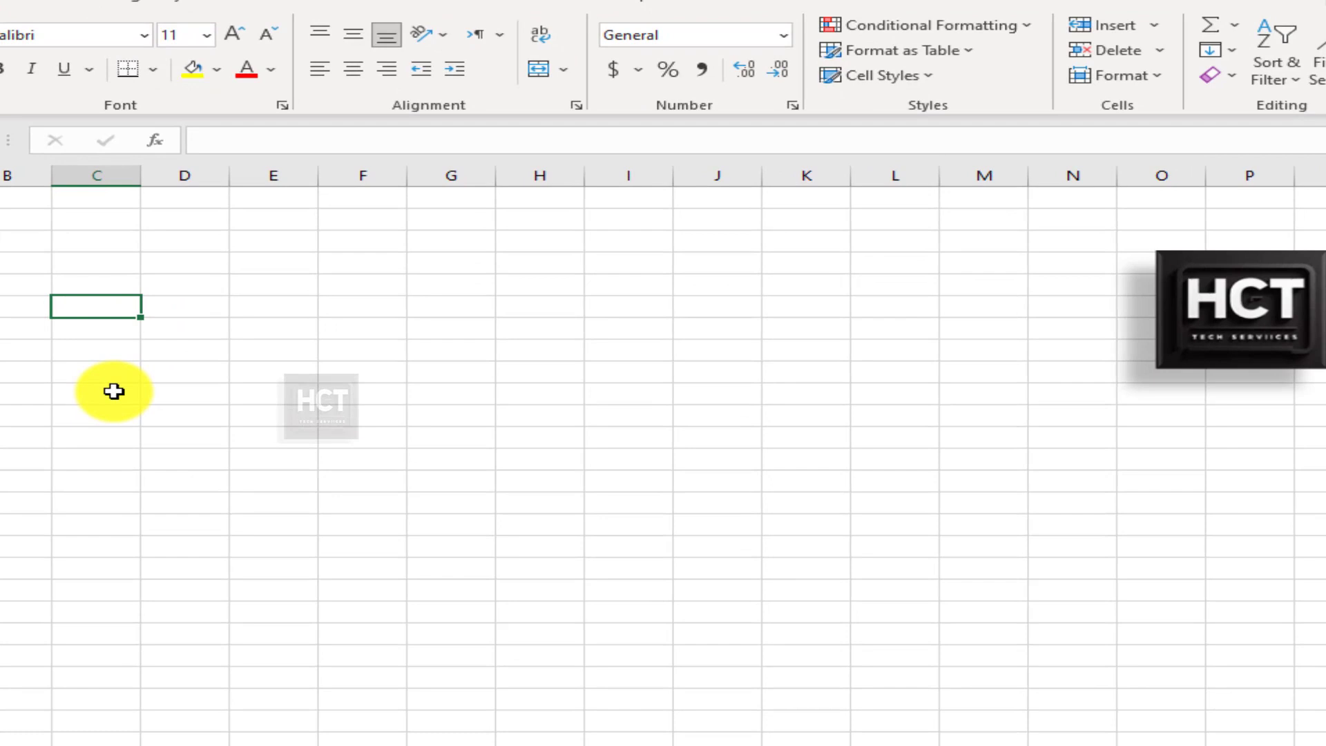
text(CT)
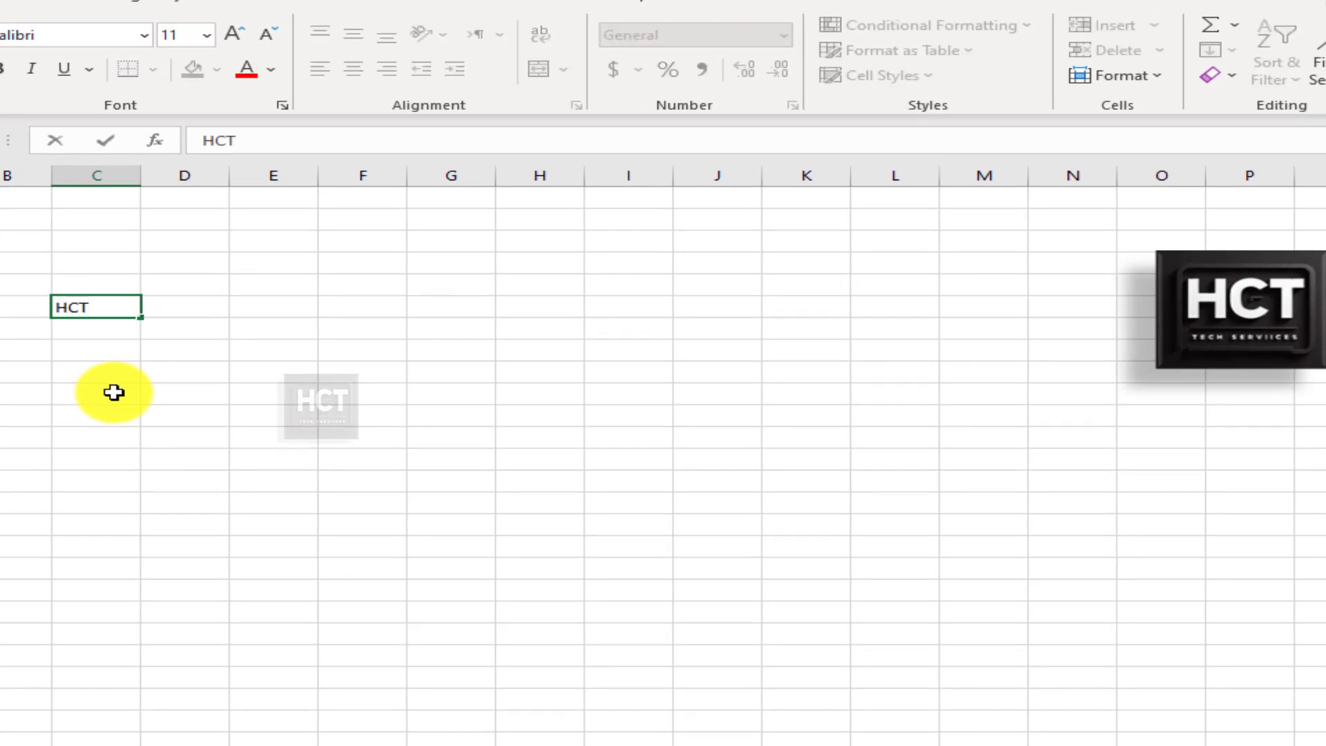
click(120, 328)
click(100, 309)
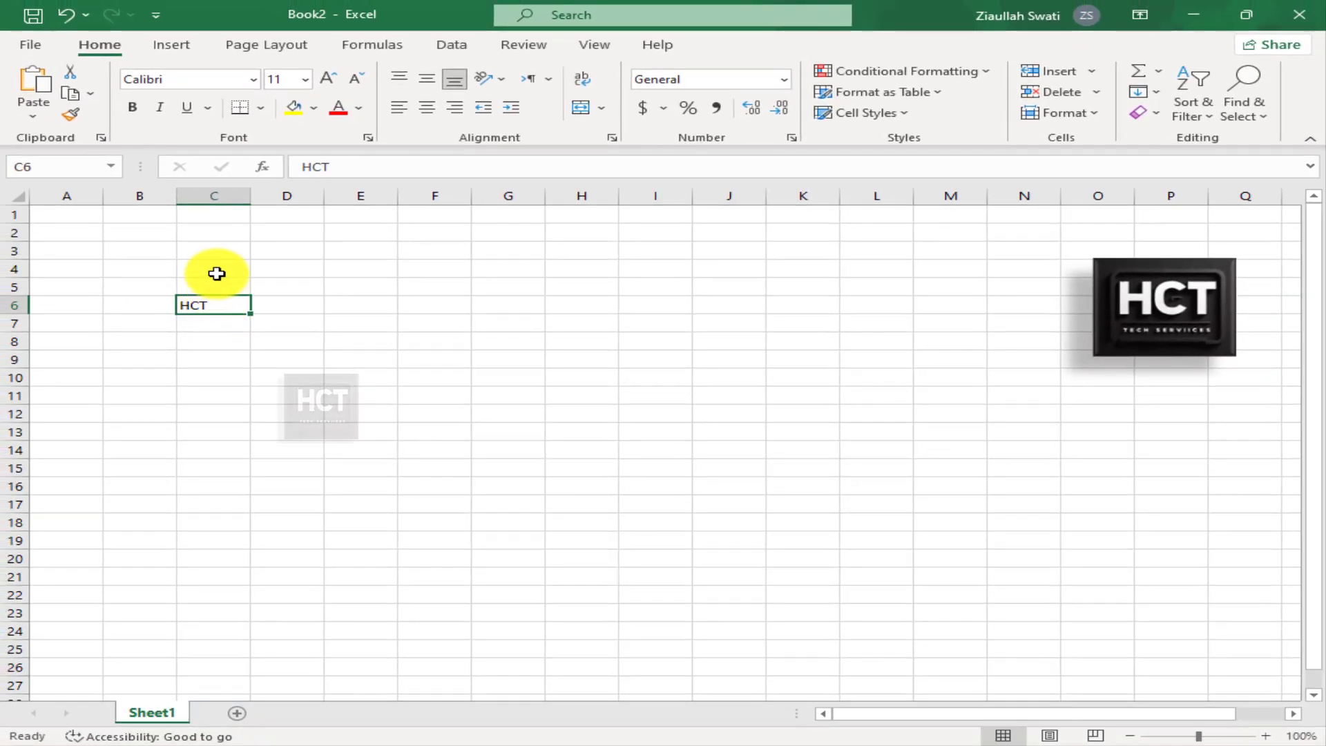
Step: Select cells C2, B2 and A1 in turn to examine their cell addresses
click(214, 236)
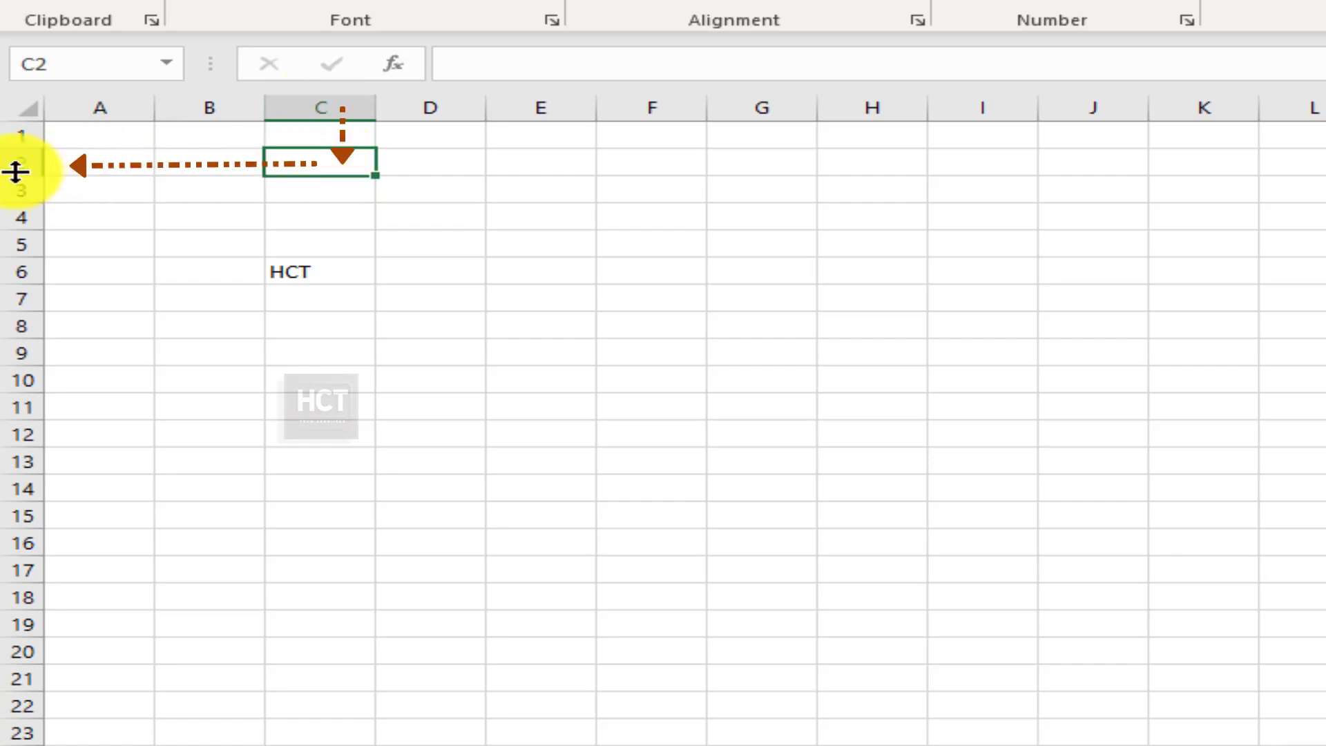
click(198, 166)
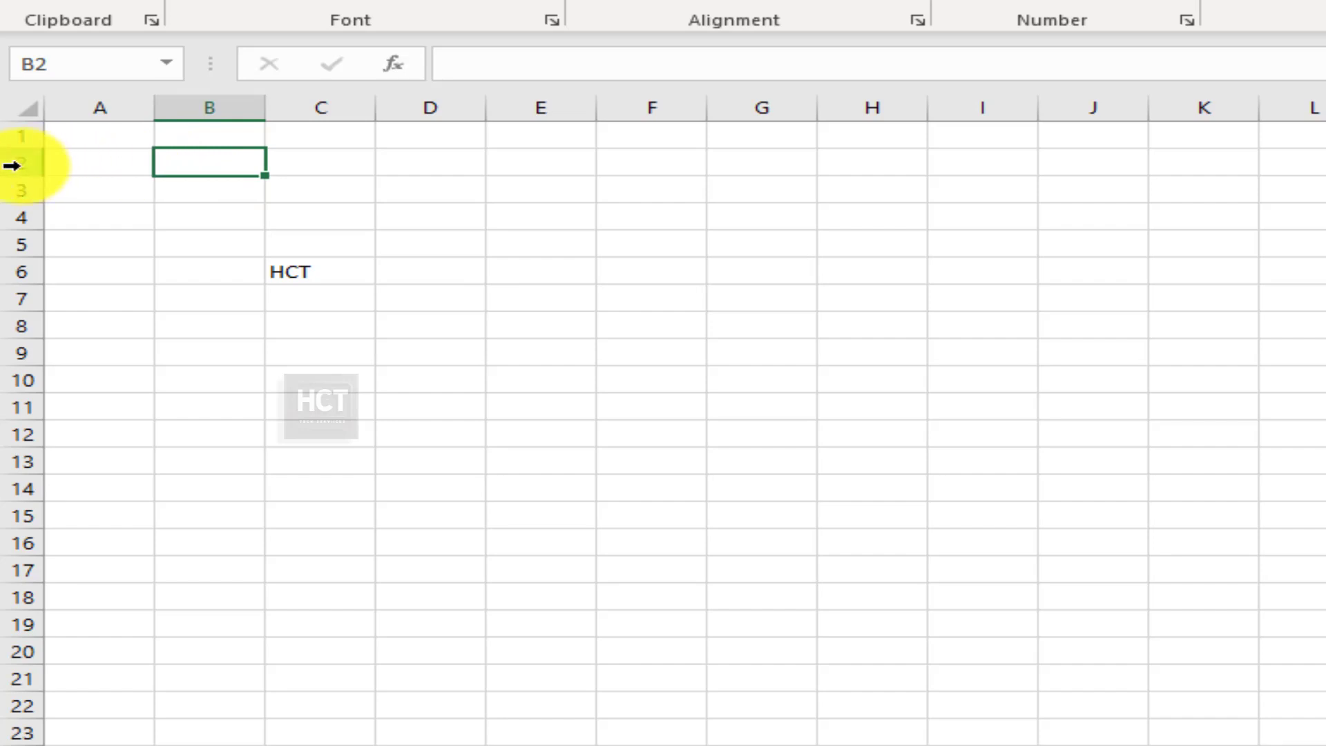
click(93, 140)
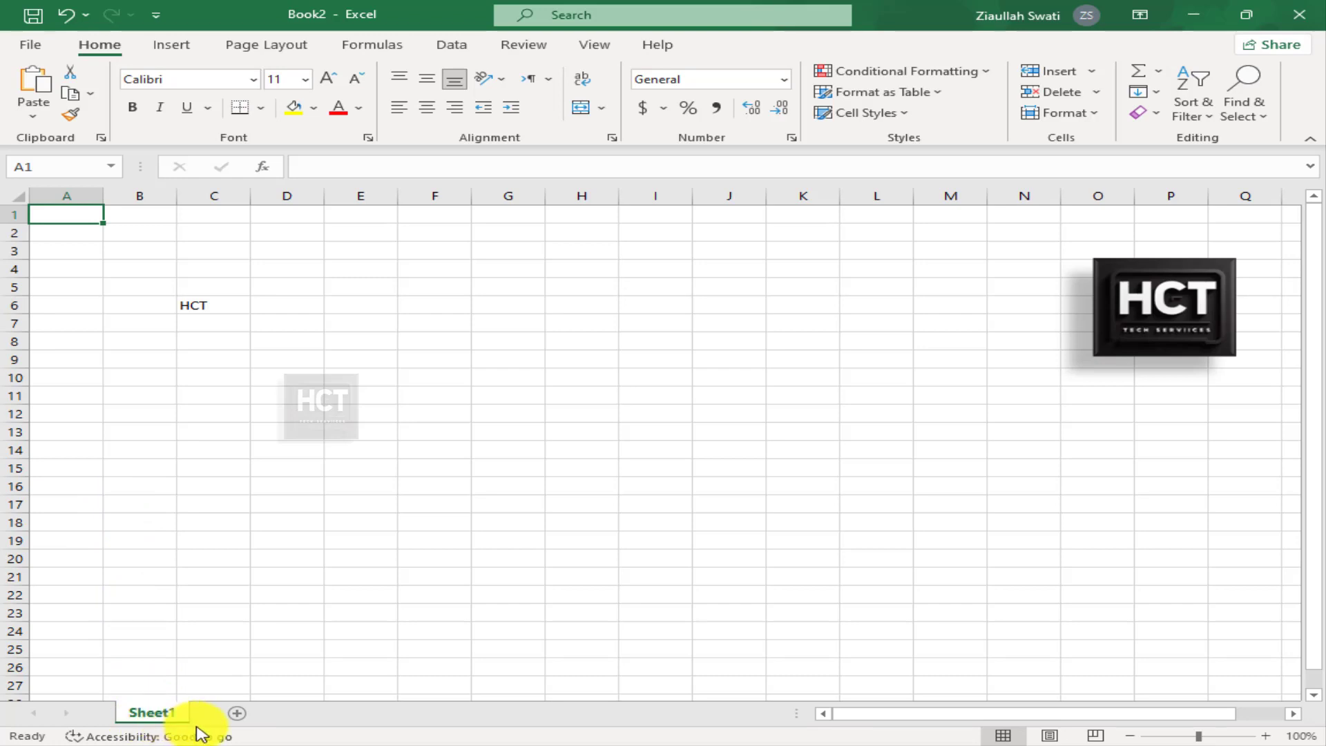
Step: Add two new worksheets to the workbook and return to Sheet1
click(237, 715)
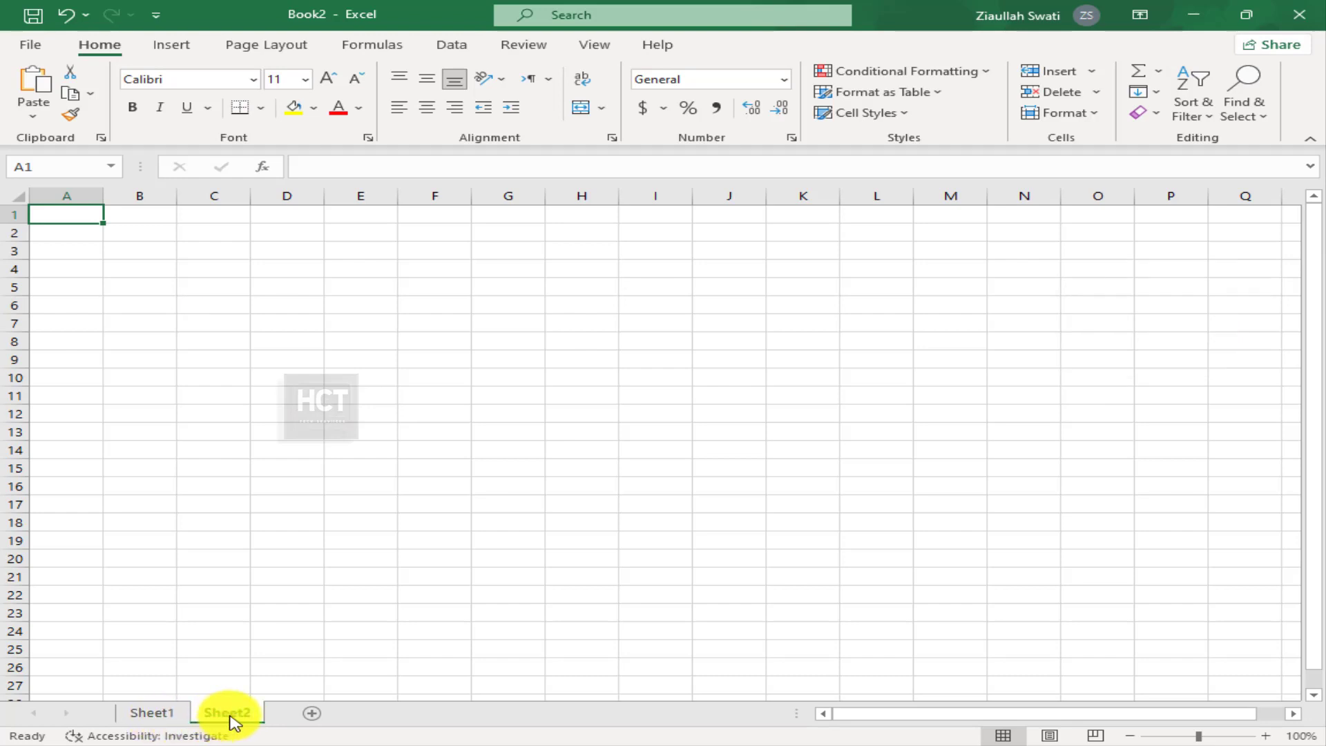
click(314, 719)
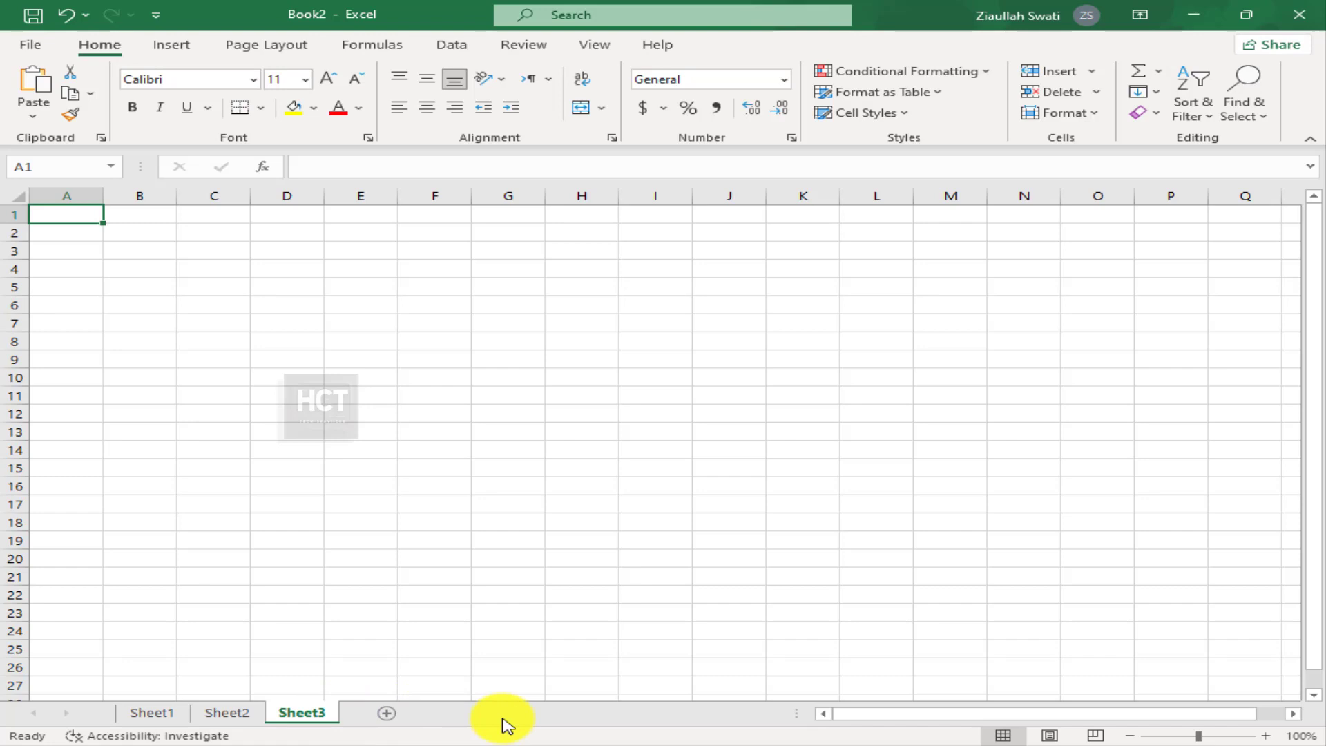
click(158, 713)
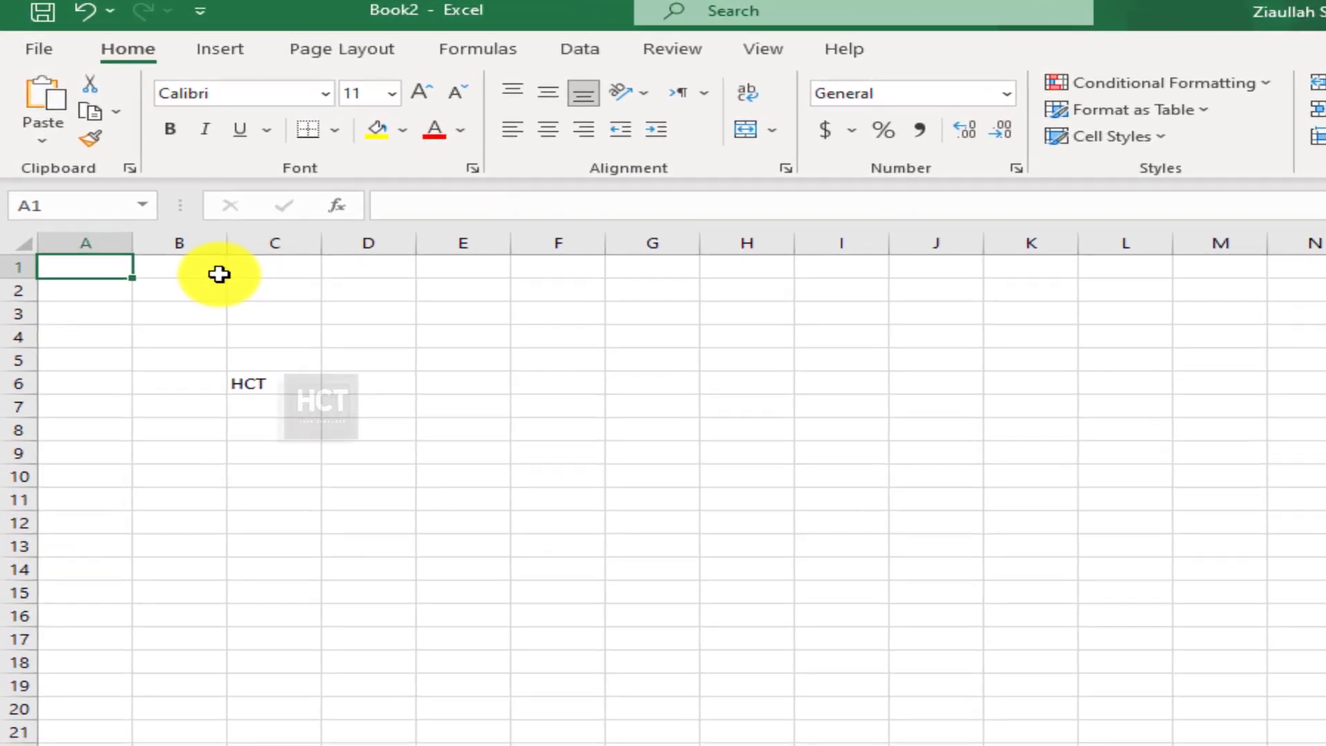
Step: Enter the title "Result List Class 6th GPS Mardan" in cell A1 and merge and center it across A1:J1
text(Result List Class 6t)
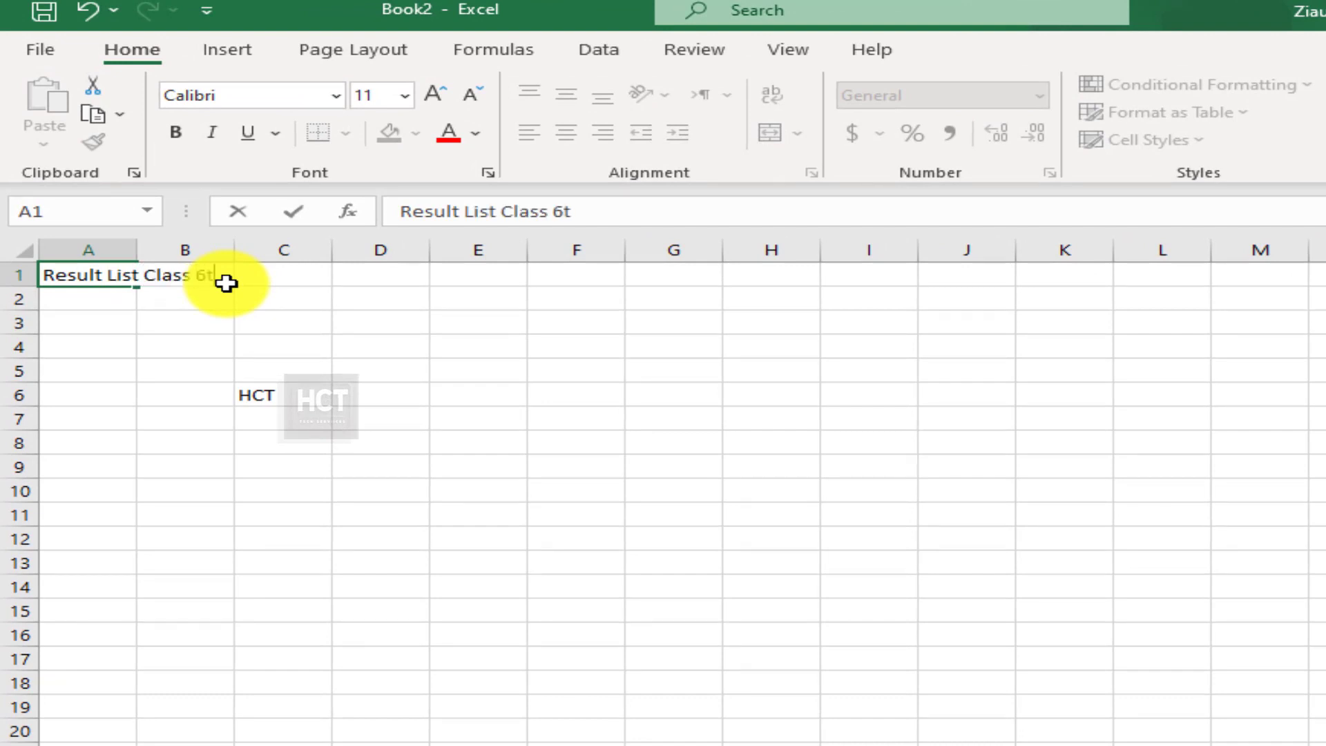
text(GPS Mardan)
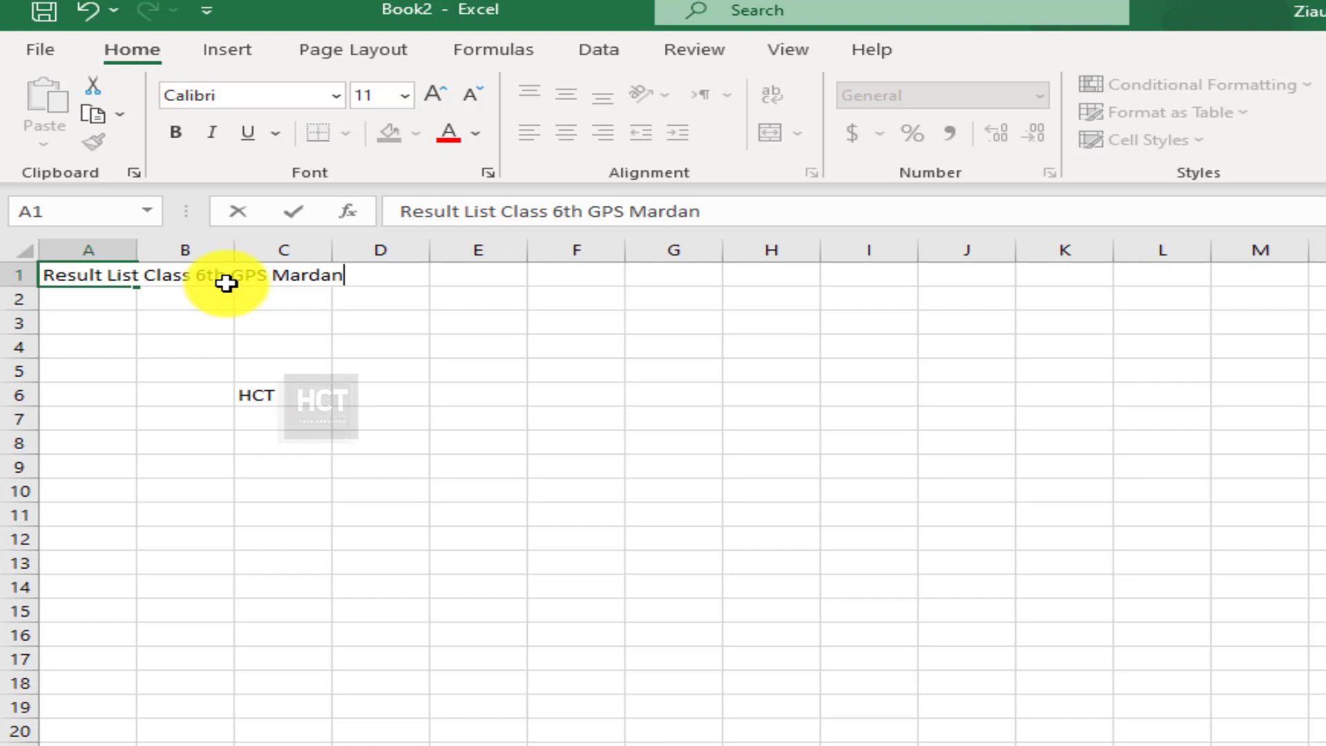
key(ctrl+Return)
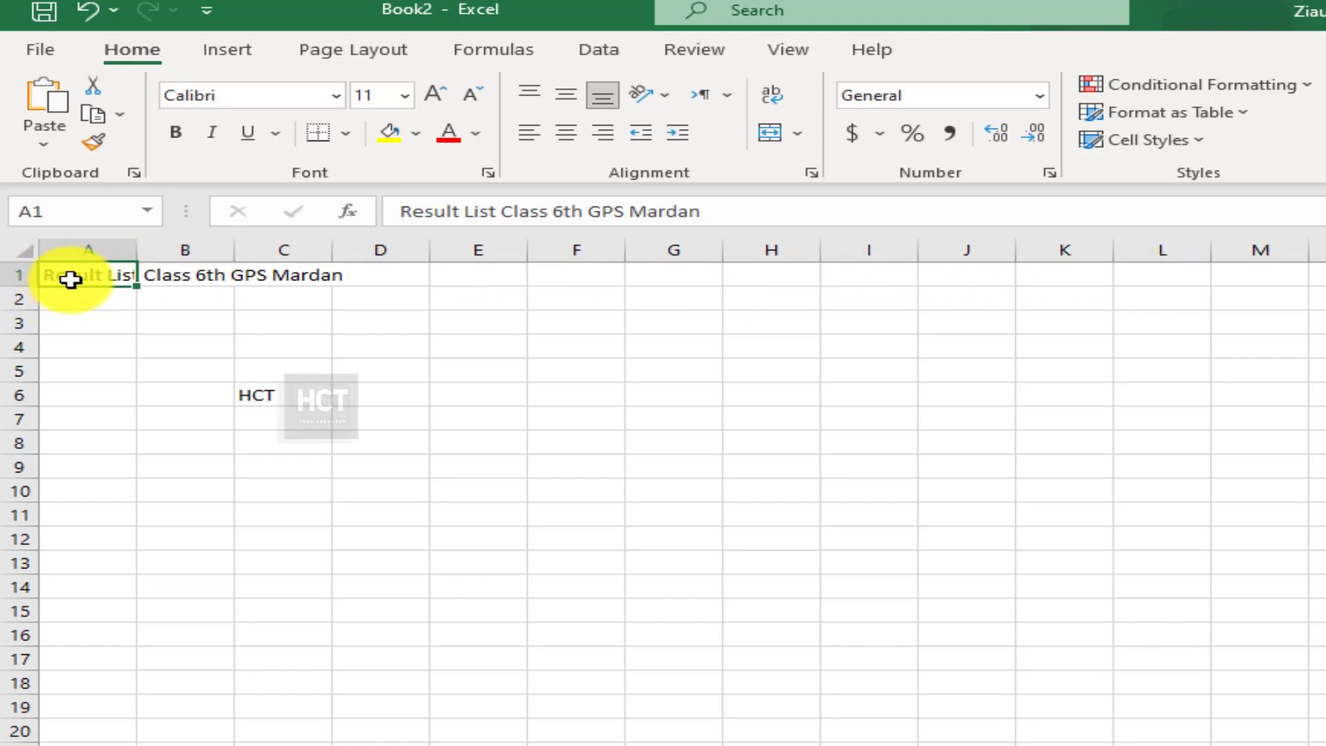
drag(72, 278, 971, 279)
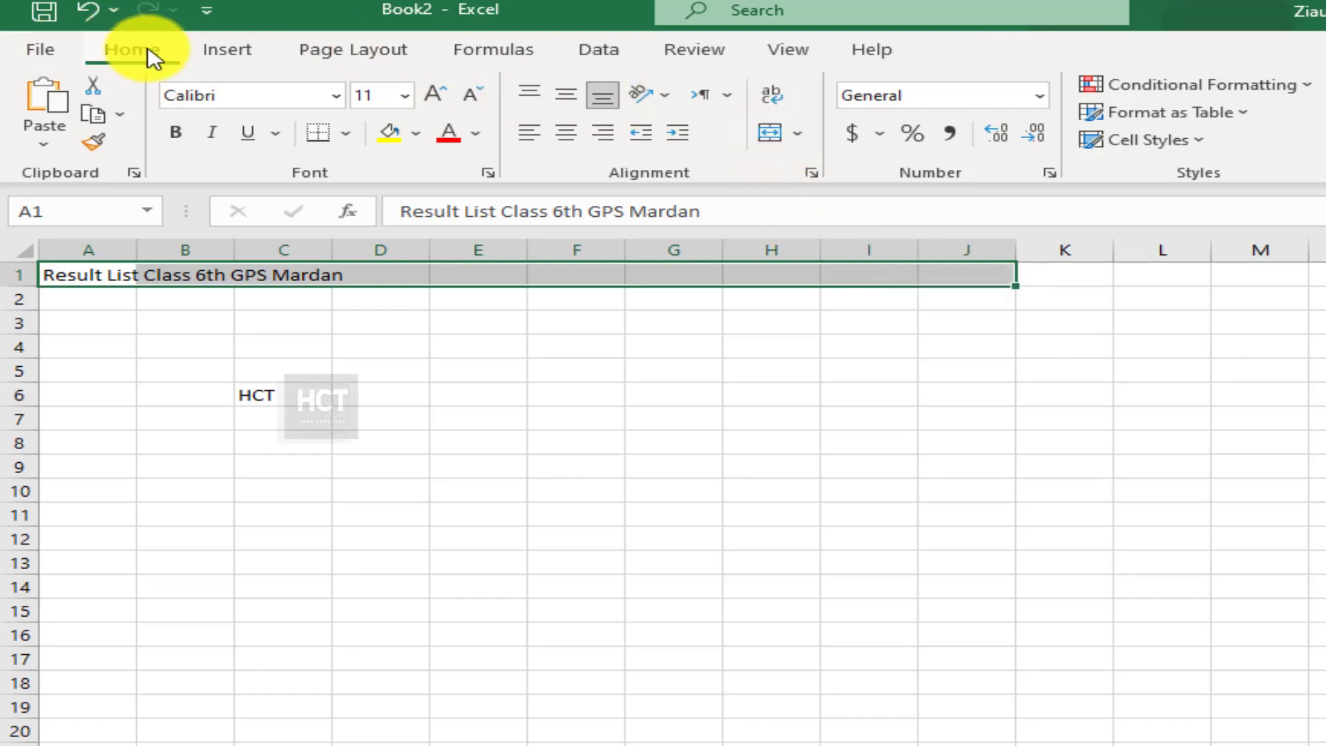
click(780, 141)
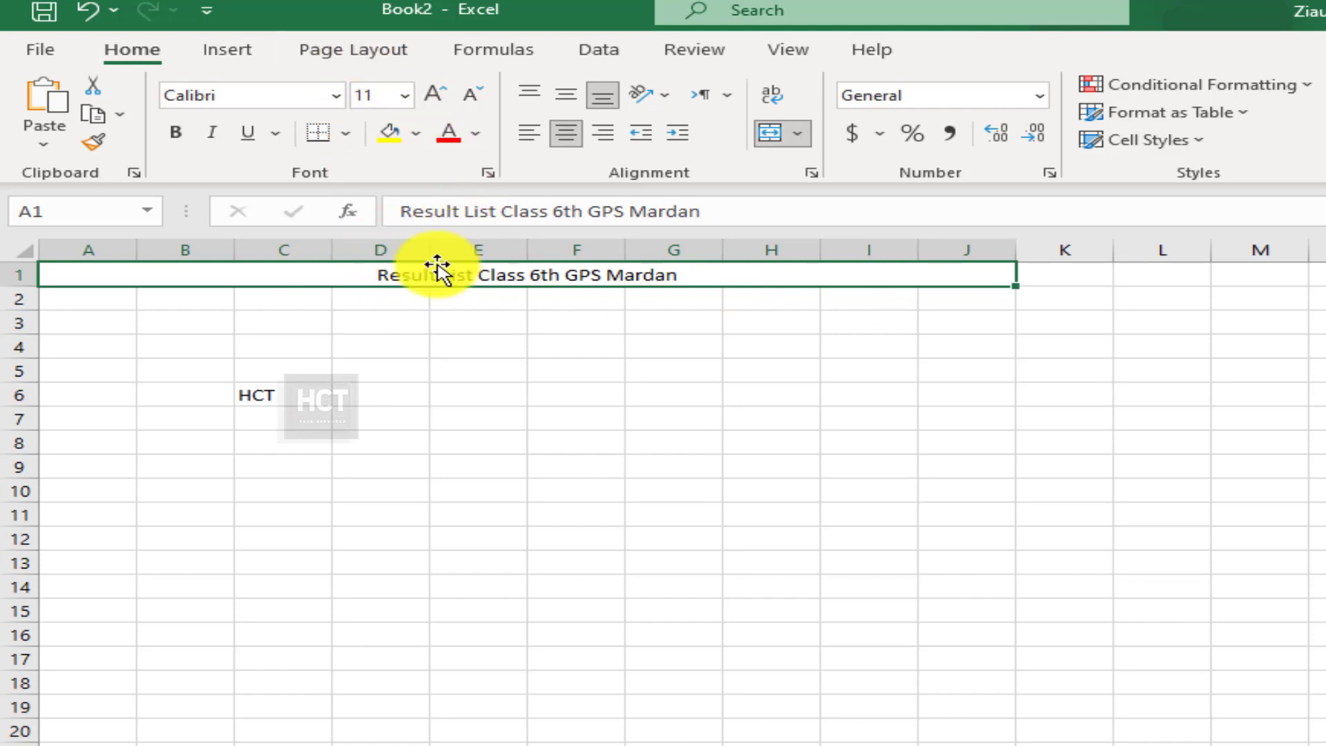
Step: Format the merged title in row 1 with font size 20, bold and underline
click(405, 96)
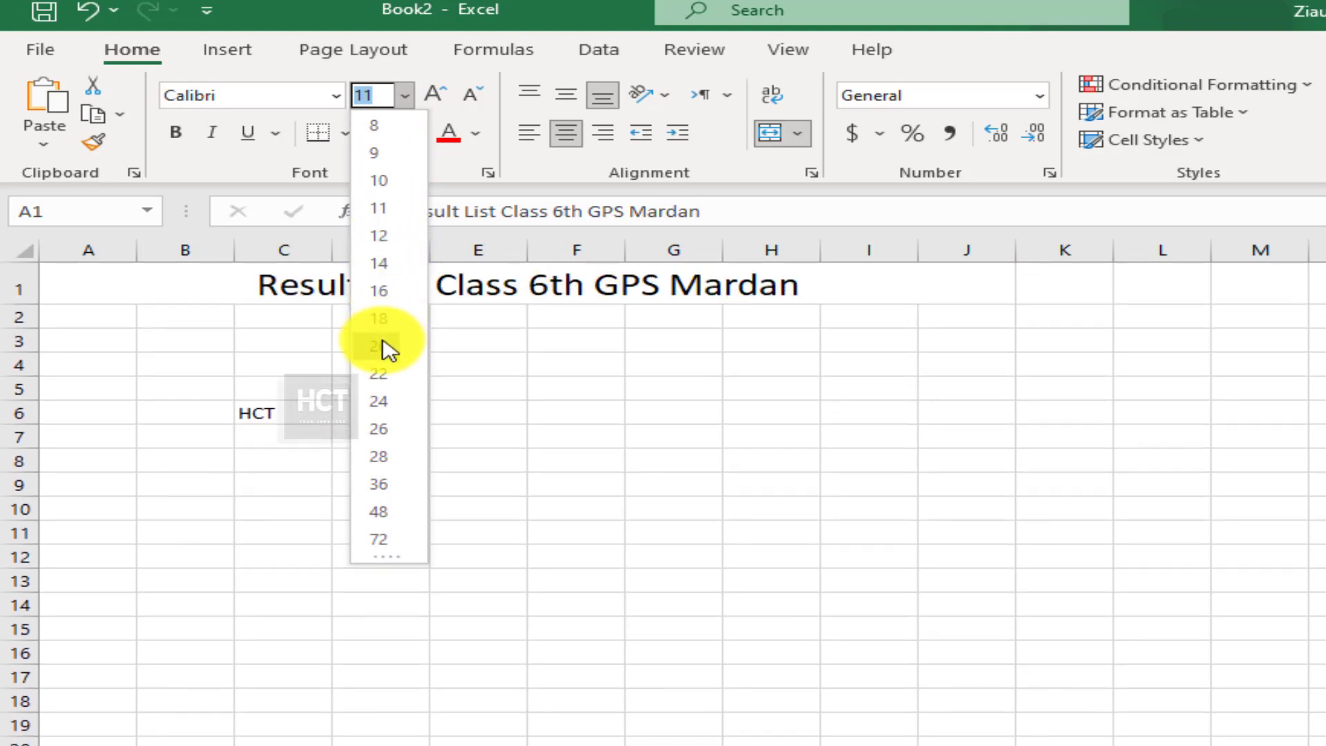
click(379, 346)
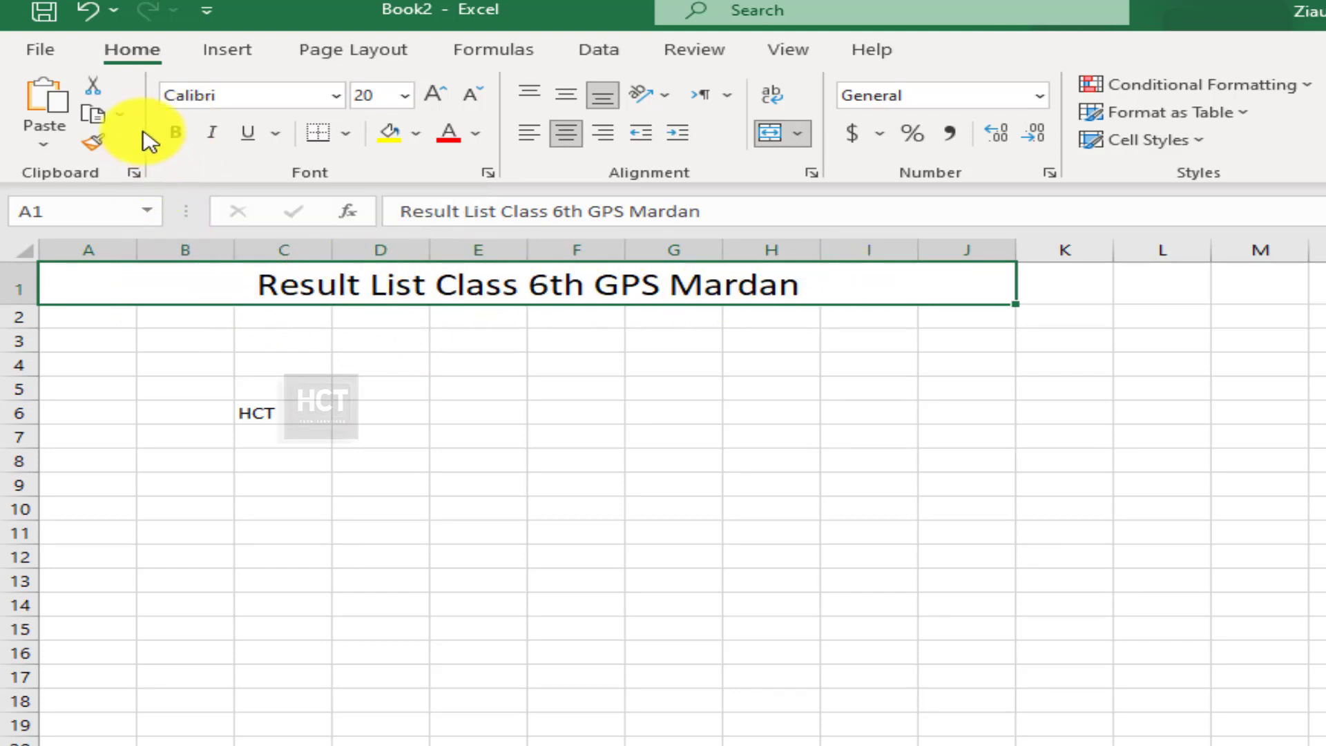
click(176, 135)
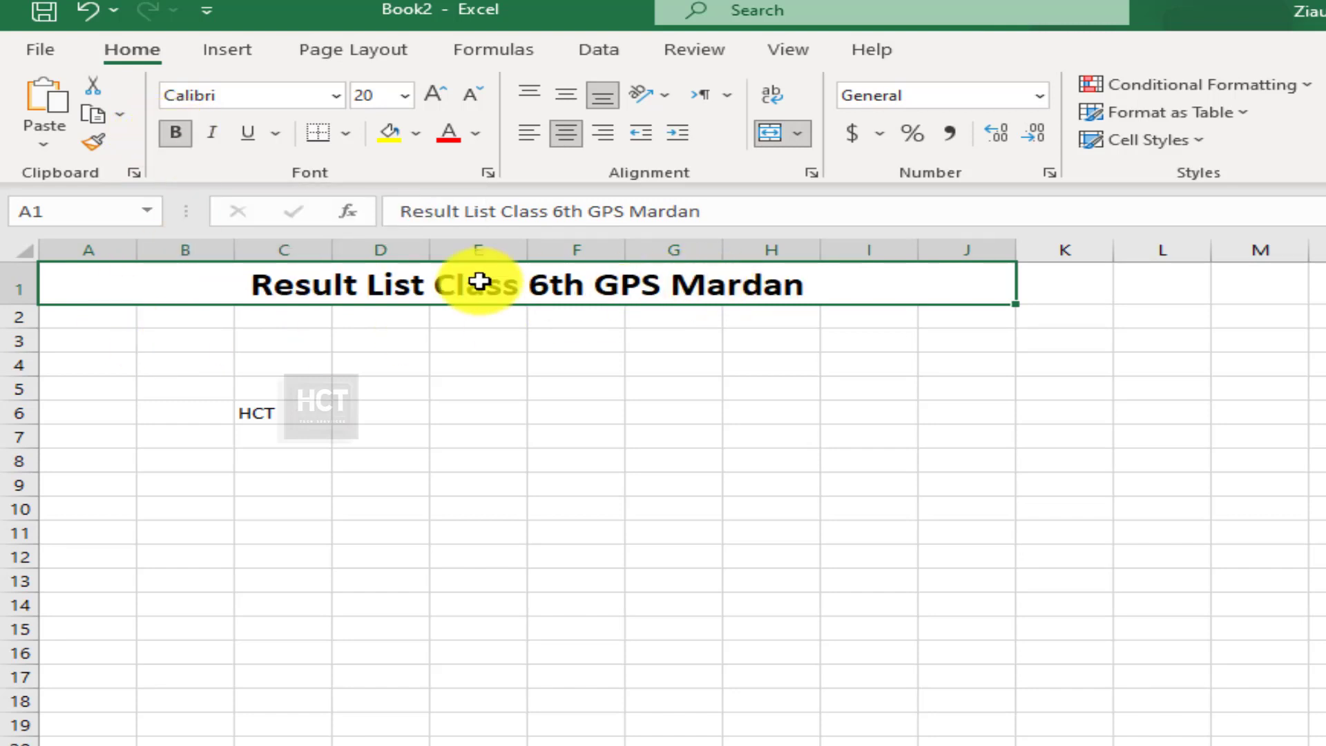
click(248, 135)
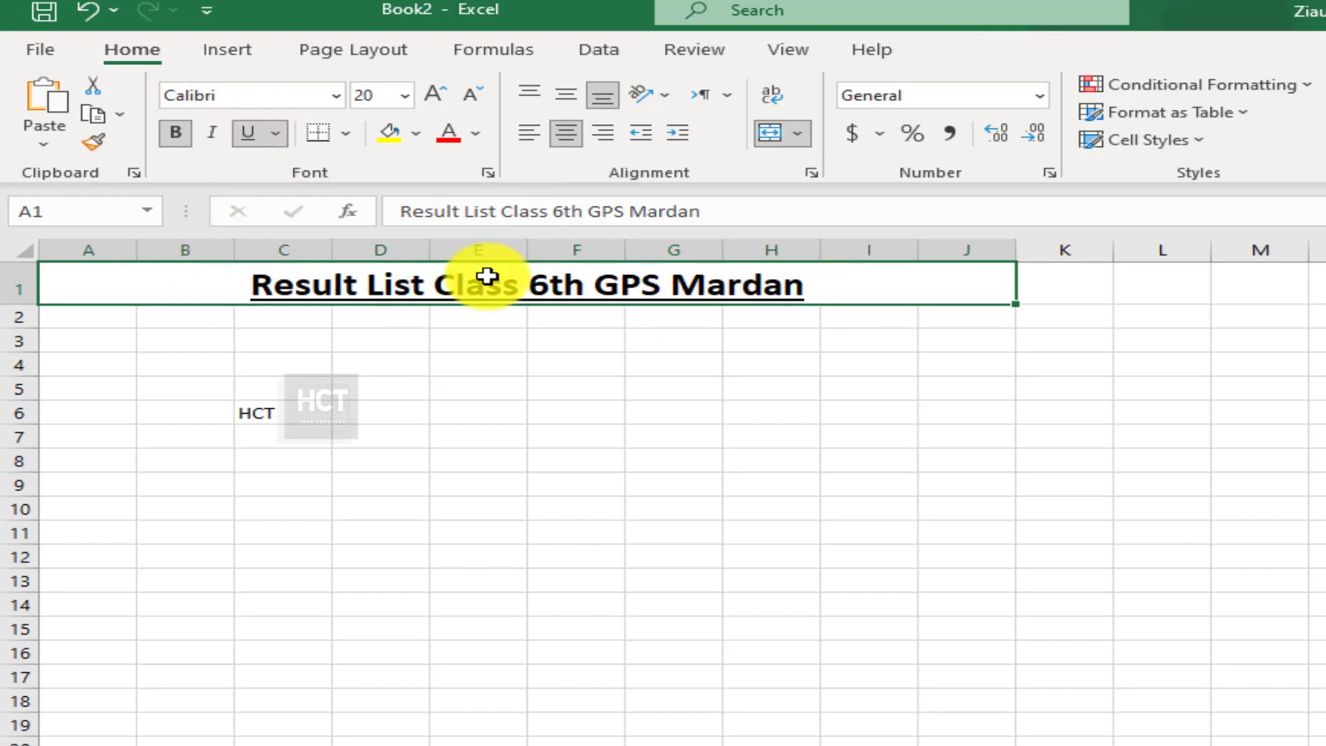
Step: Clear the text HCT from cell C6
click(397, 319)
click(206, 337)
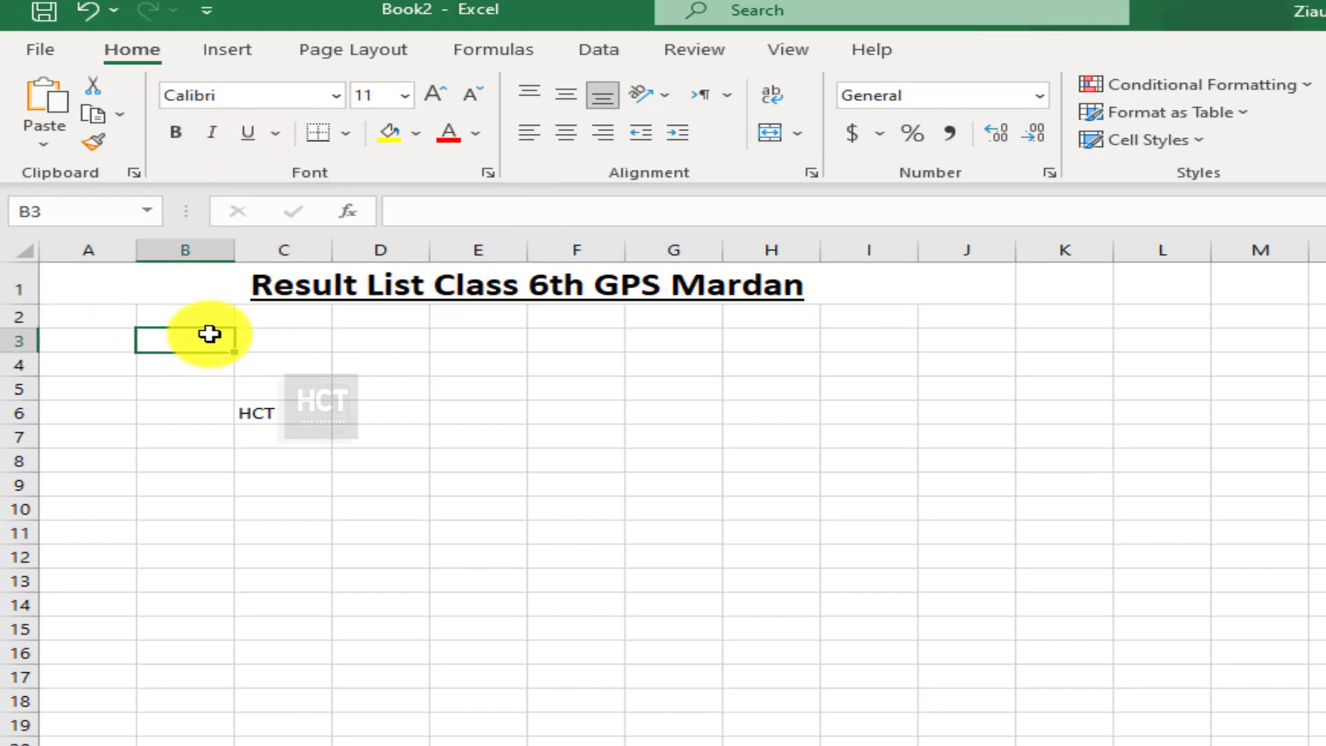
click(445, 437)
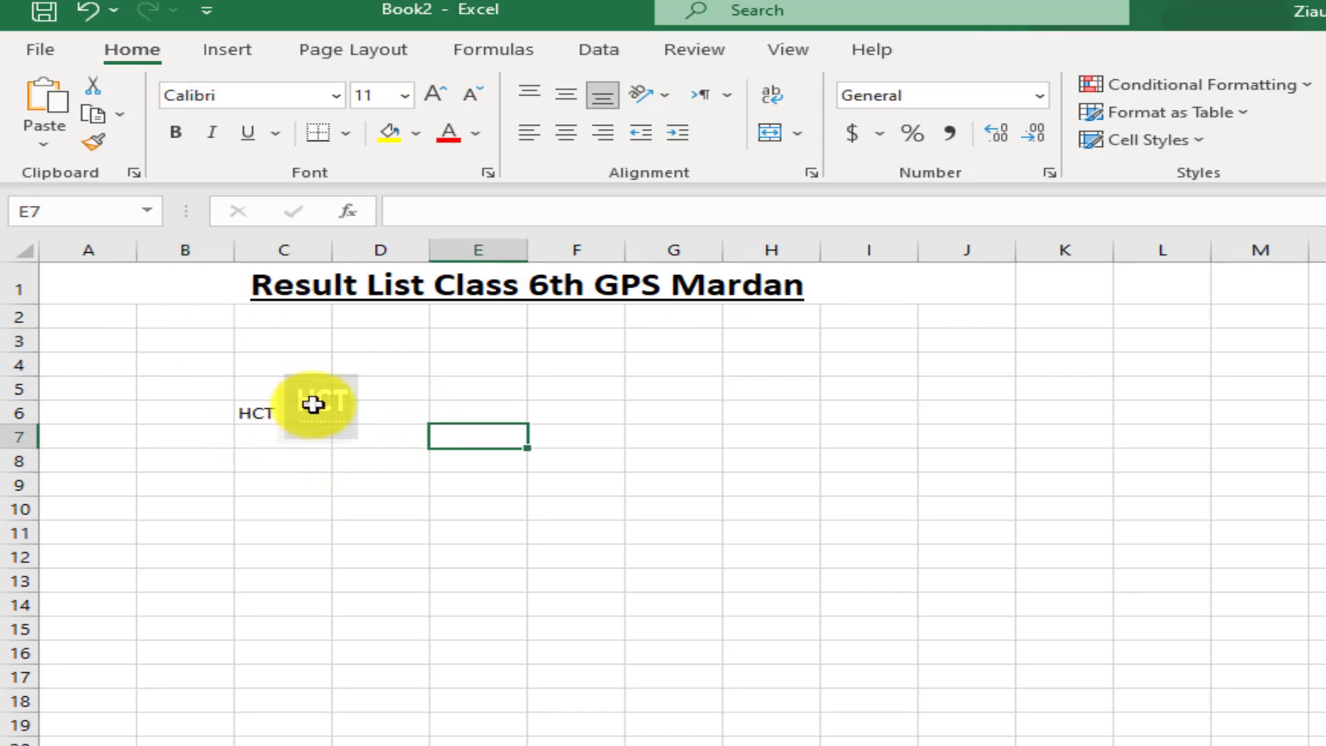
click(277, 416)
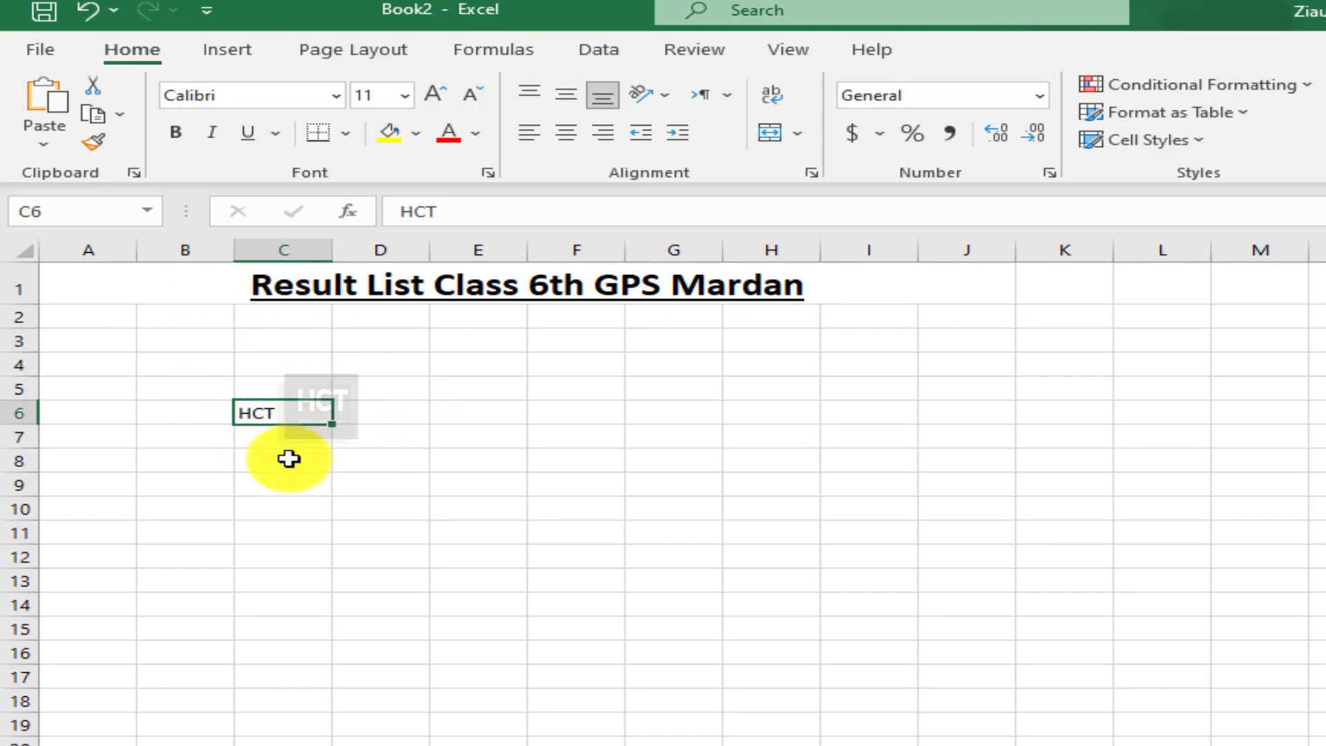
key(Delete)
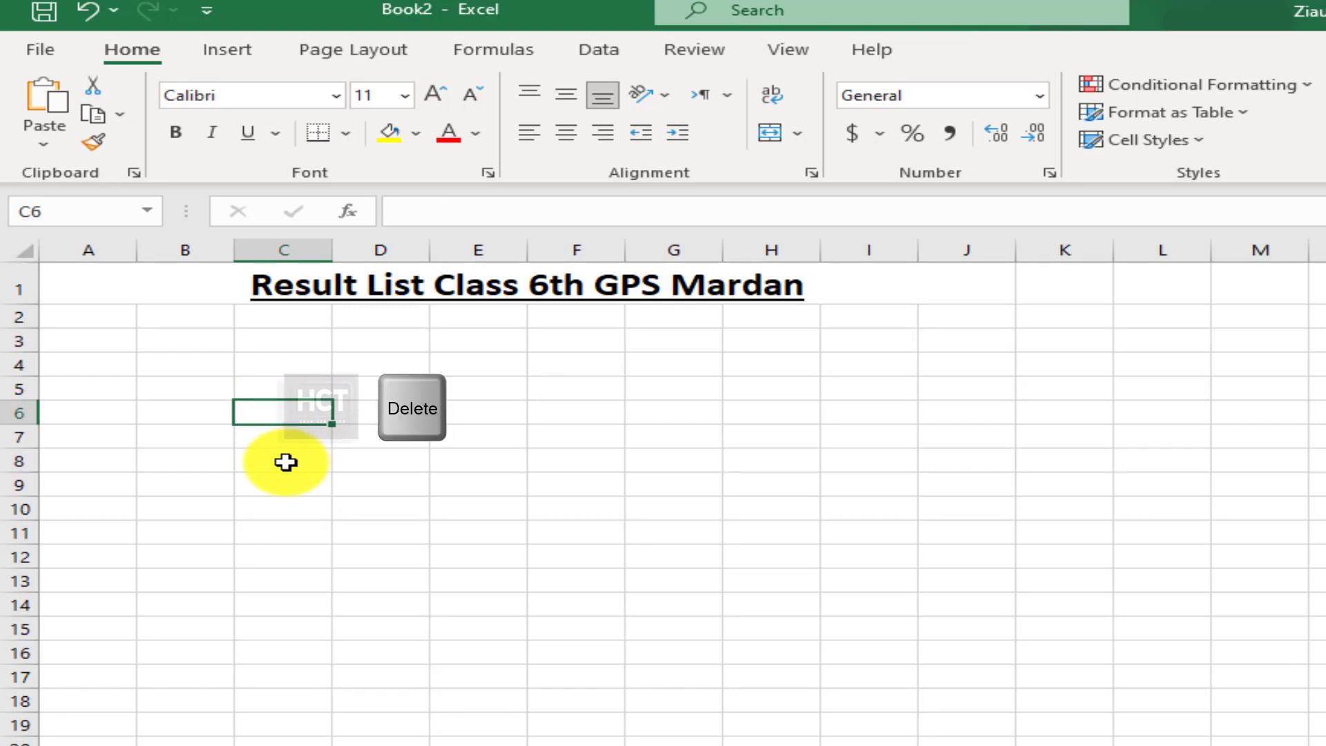
Step: Enter the column headings S.No, Name and Urdu in cells A2:C2
click(82, 317)
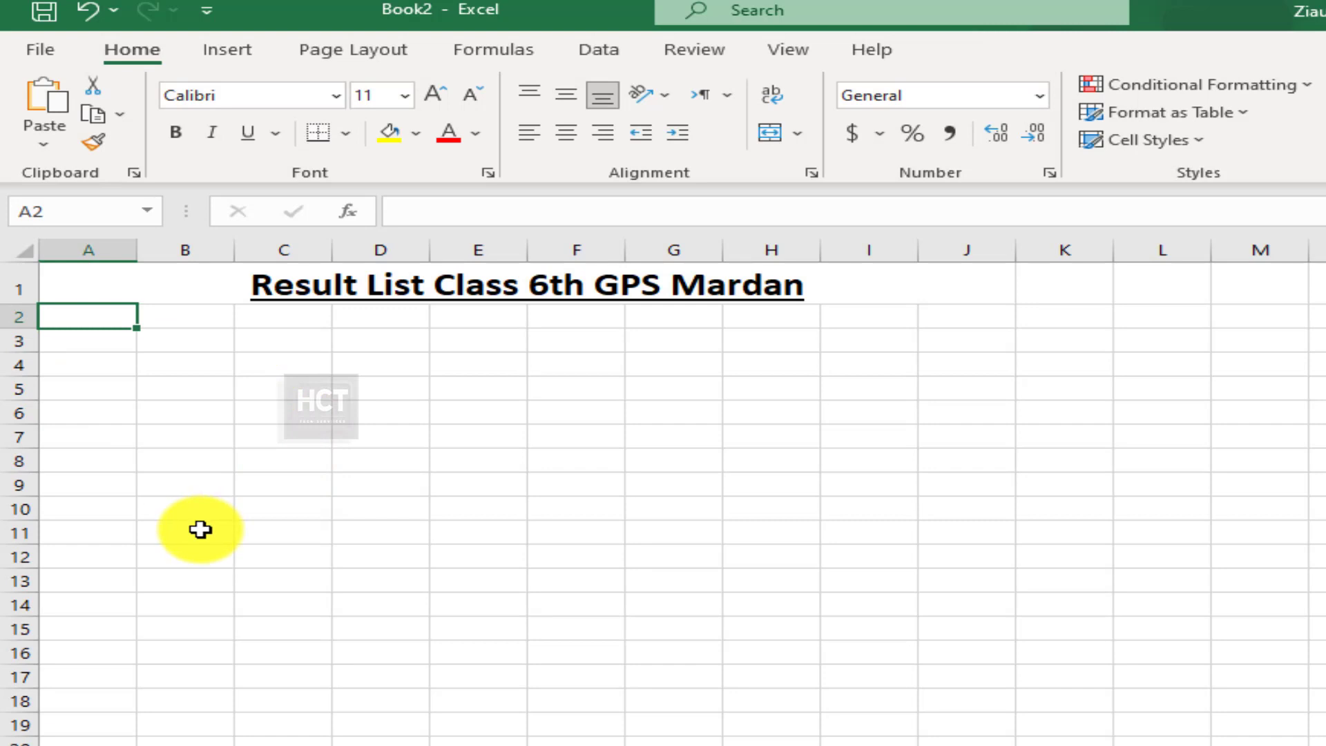
text(S.No)
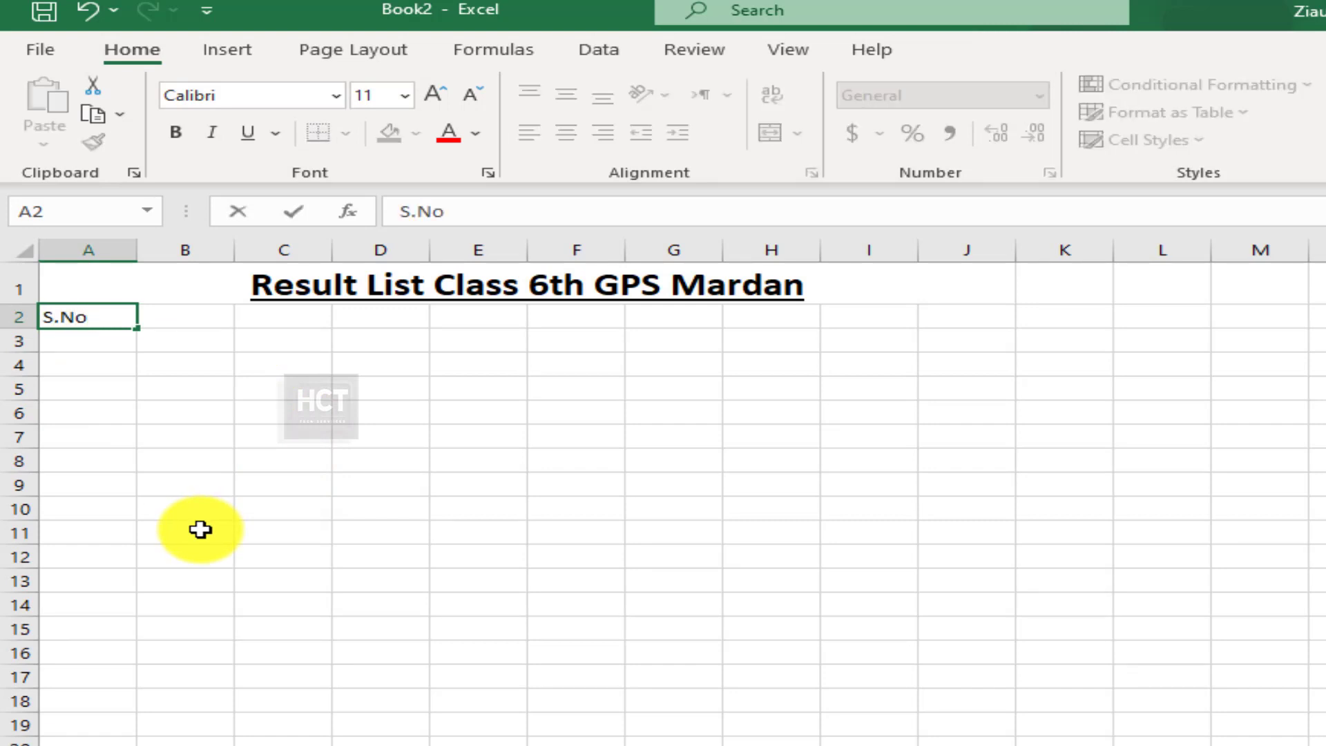
key(Tab)
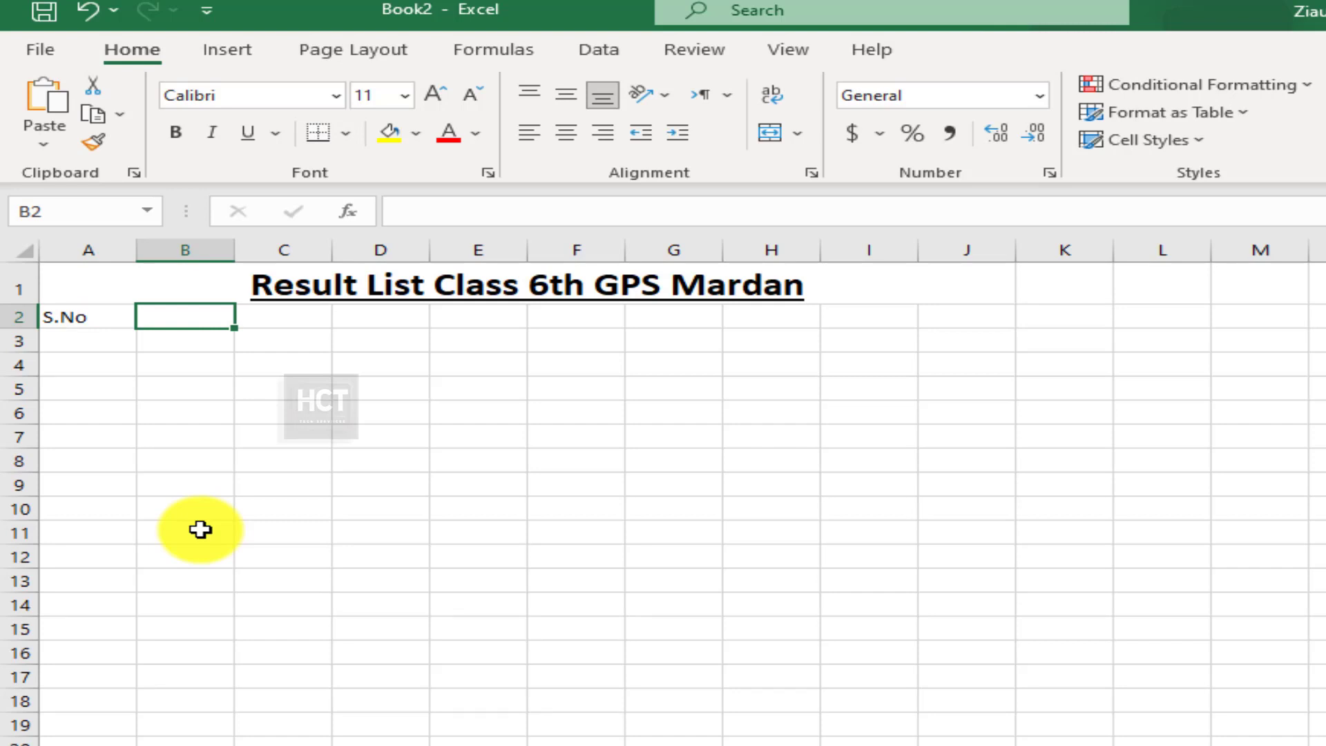
text(Name)
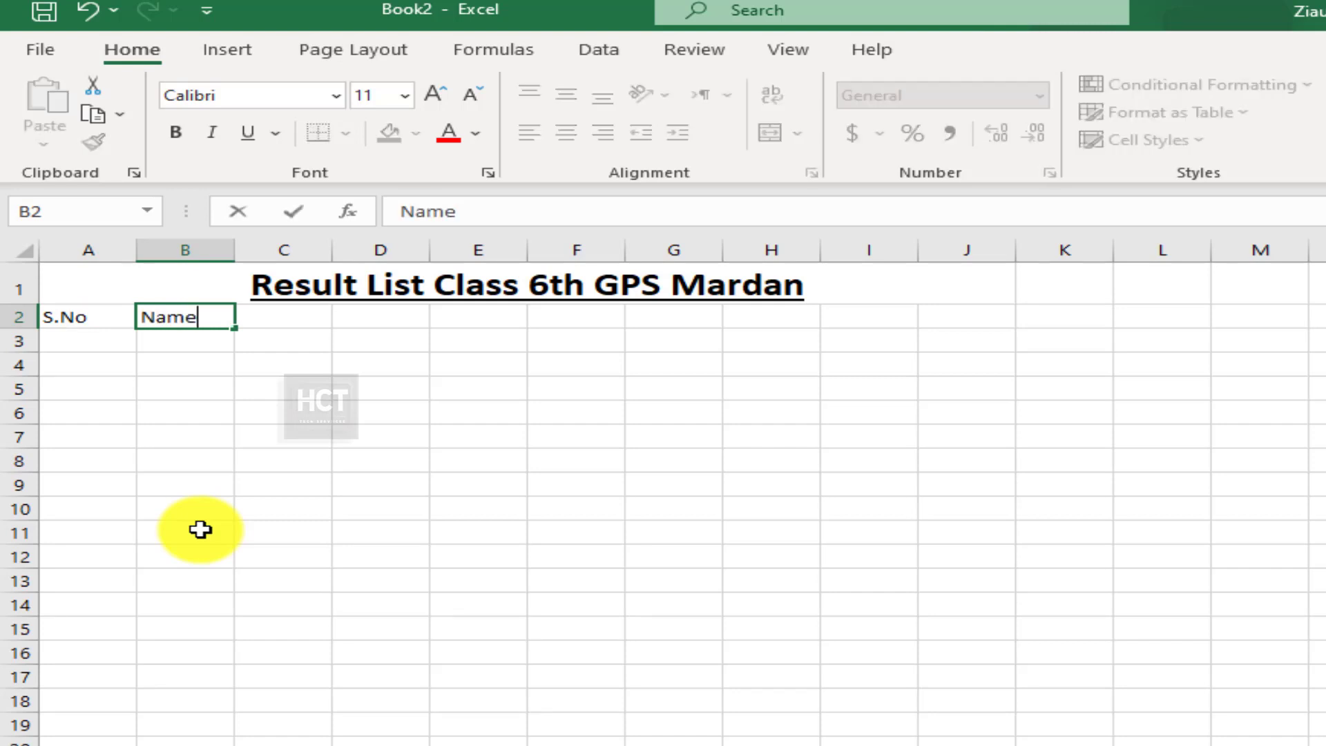
key(Tab)
text(Urdu)
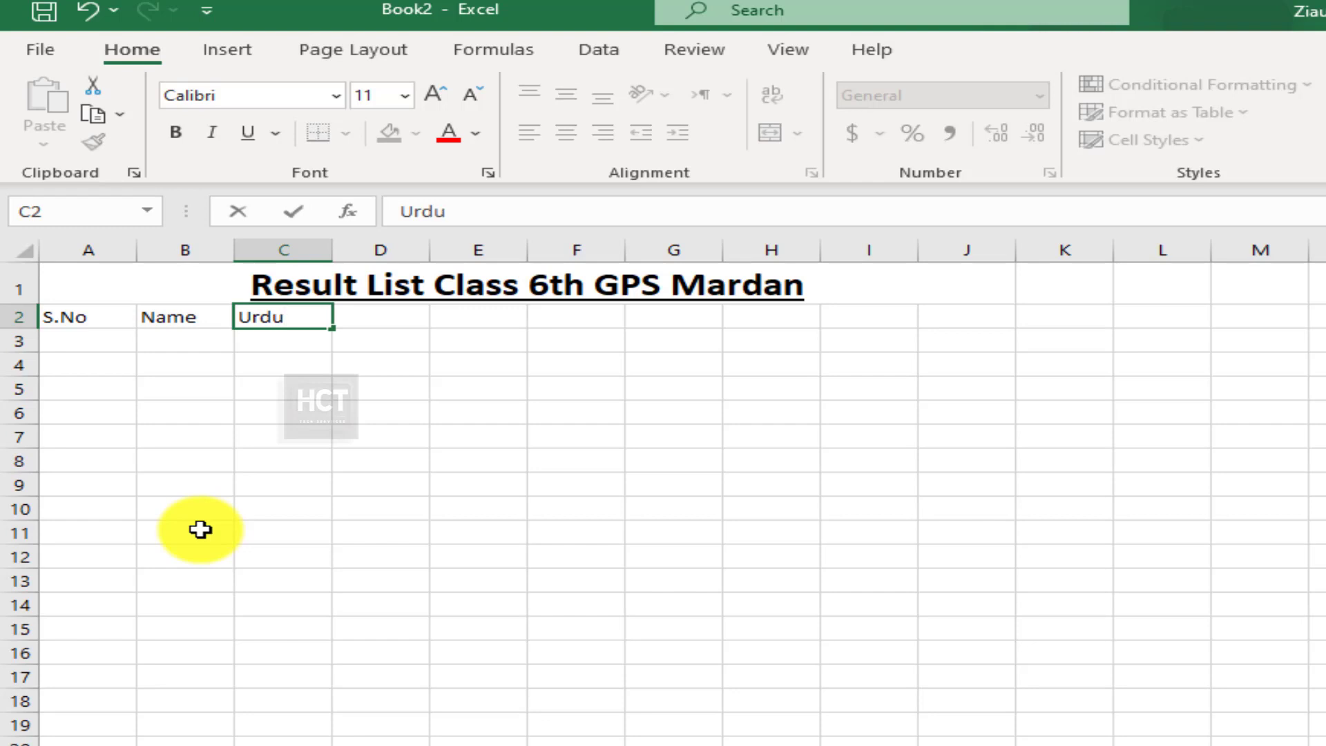
key(Tab)
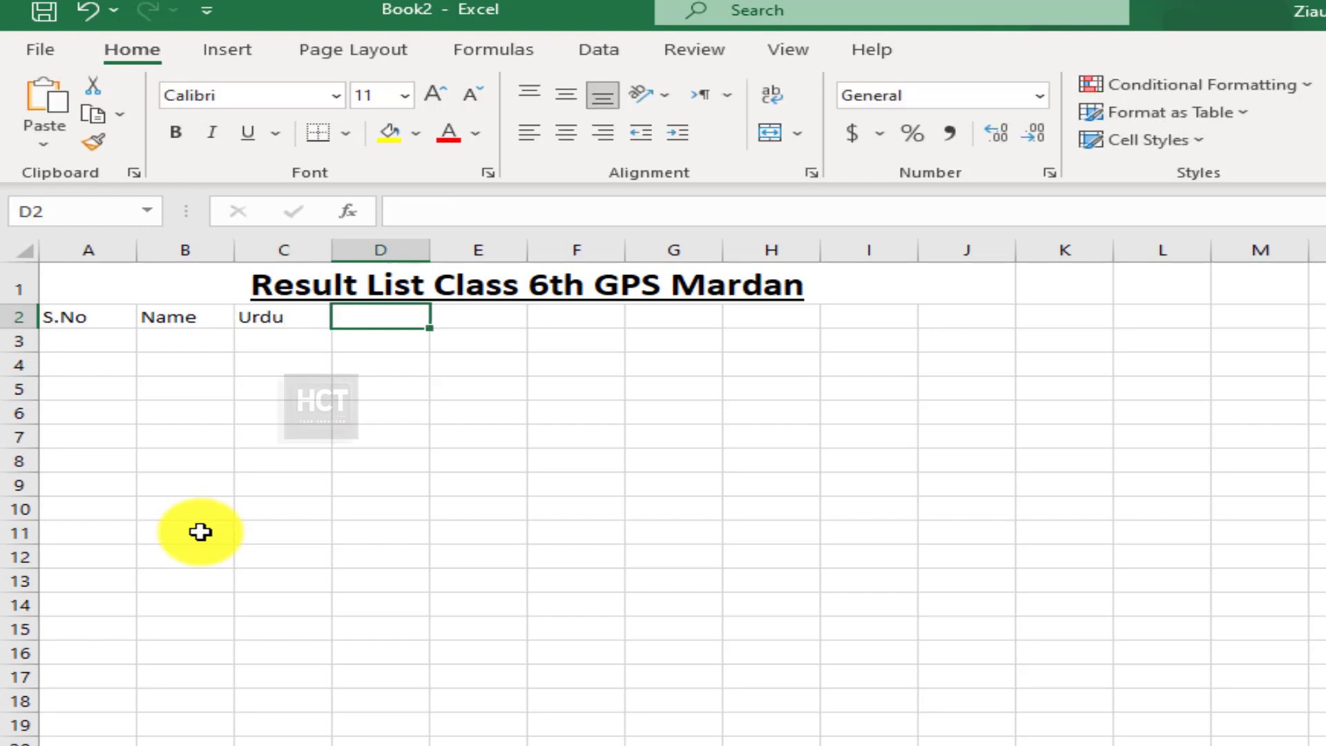
Step: Enter the subject headings English, Math and Science in cells D2:F2
text(Englis)
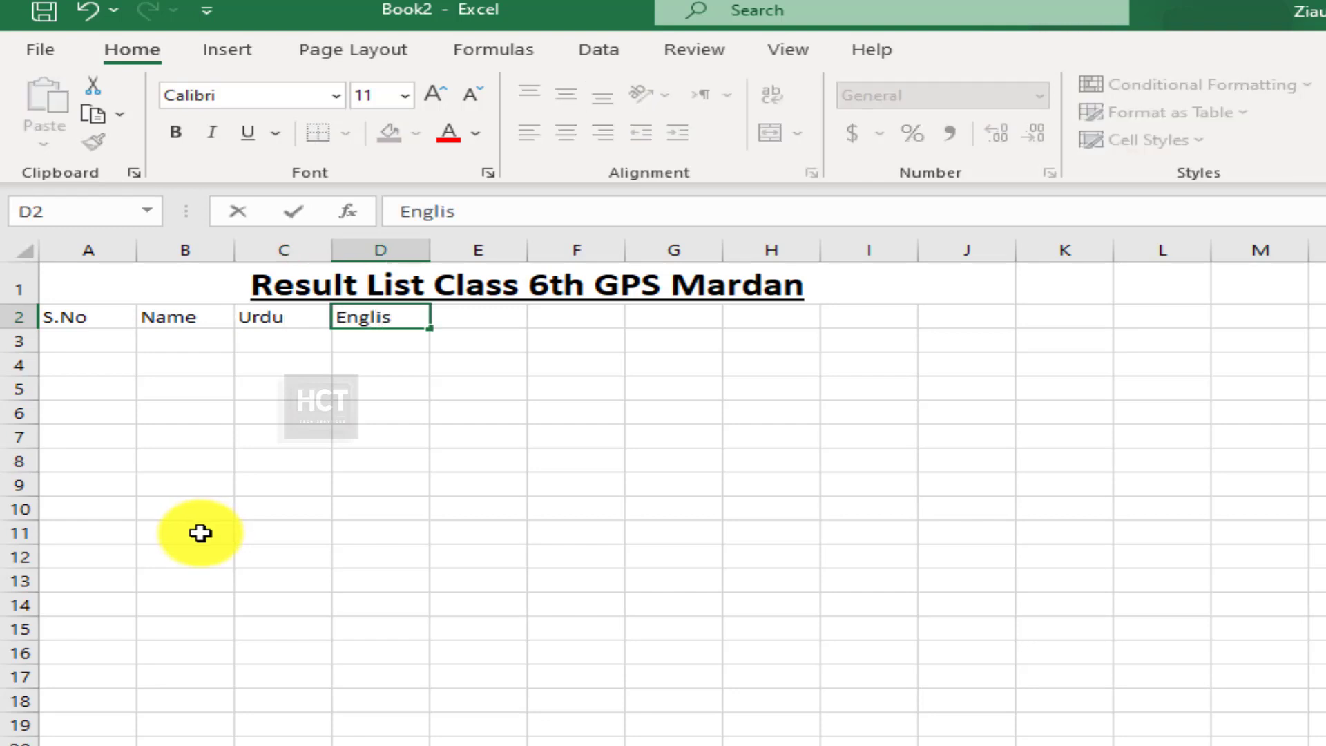
text(h)
key(Tab)
text(Math)
key(Tab)
text(S)
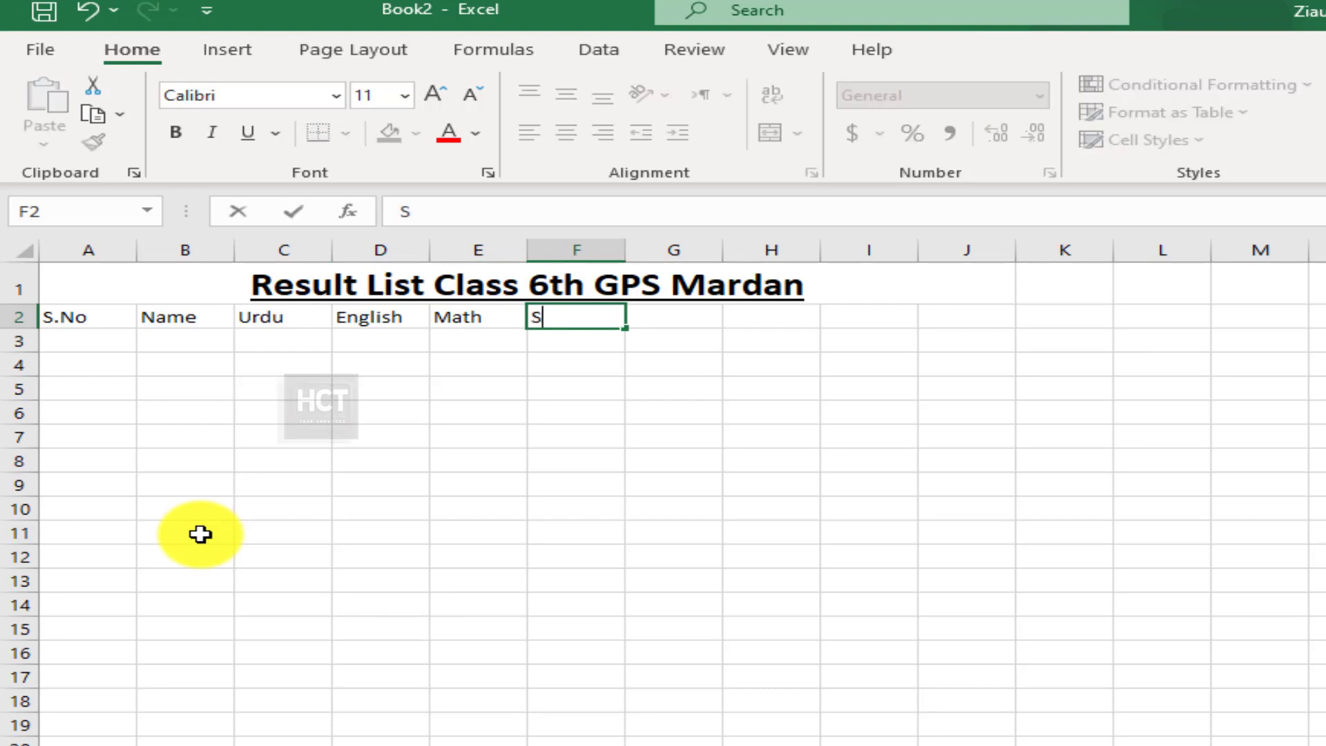
text(ciec)
key(BackSpace)
text(cience)
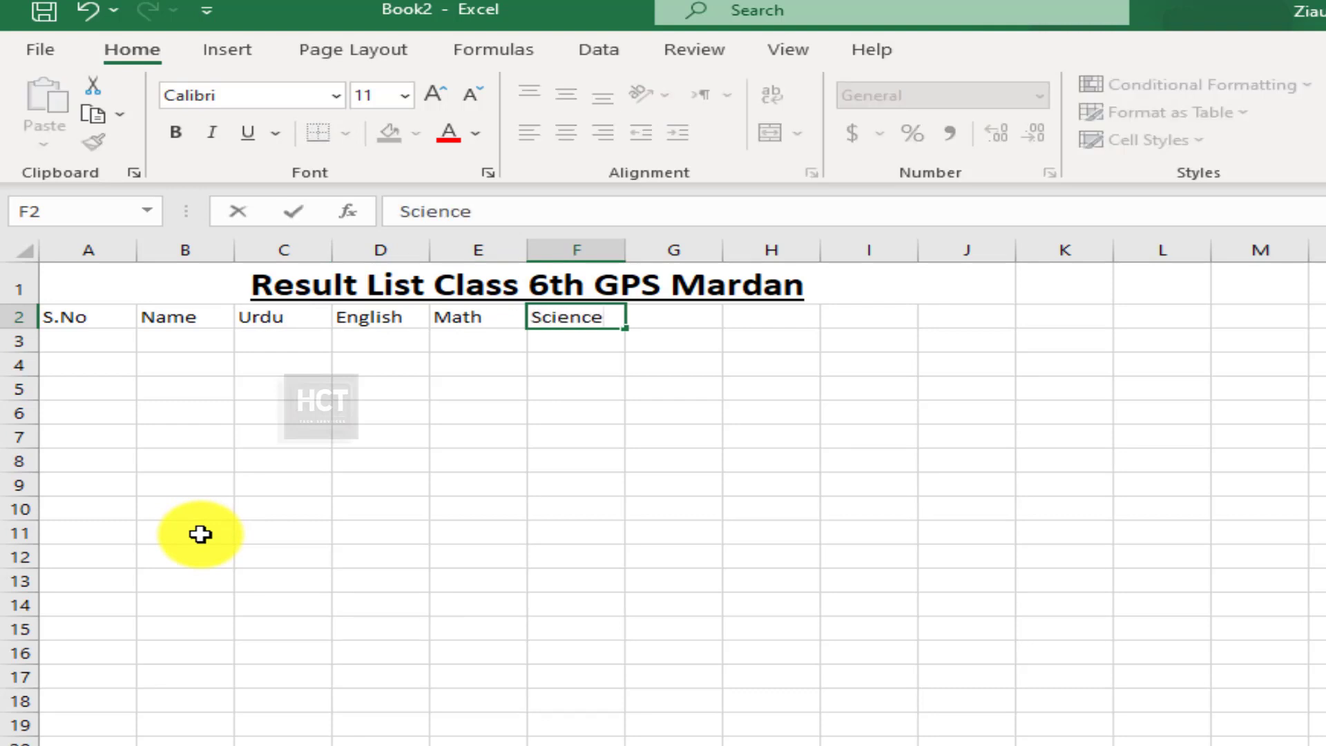
key(Tab)
Step: Enter the headings Islamiat, pak. Study and Total in cells G2:I2
text(Islamiay)
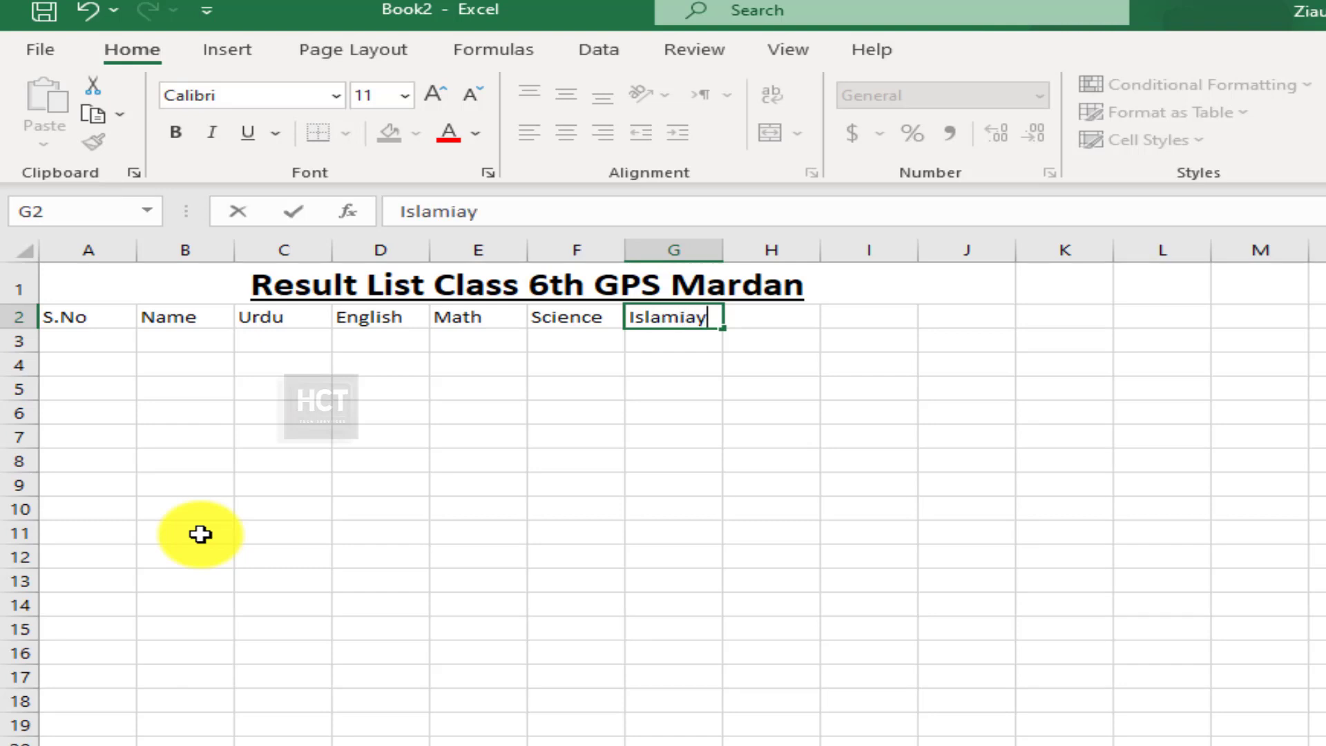
key(Tab)
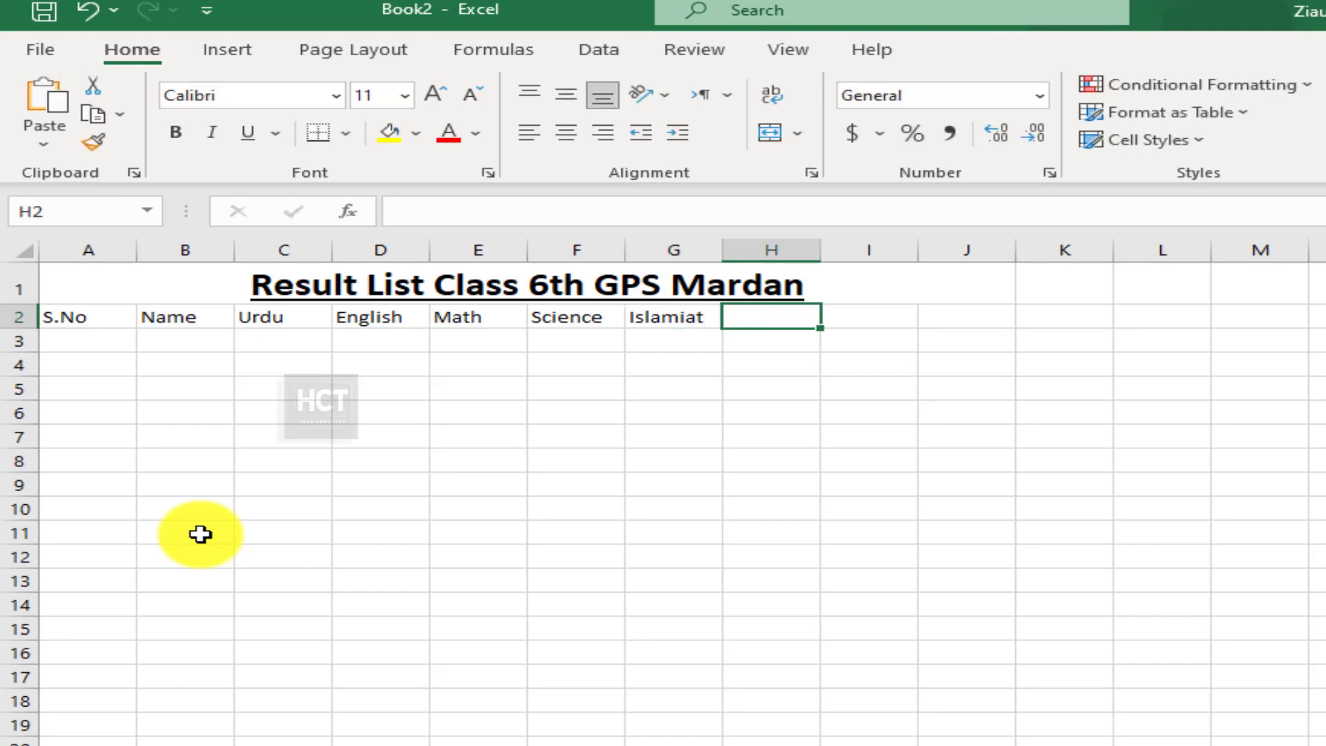
text(pak)
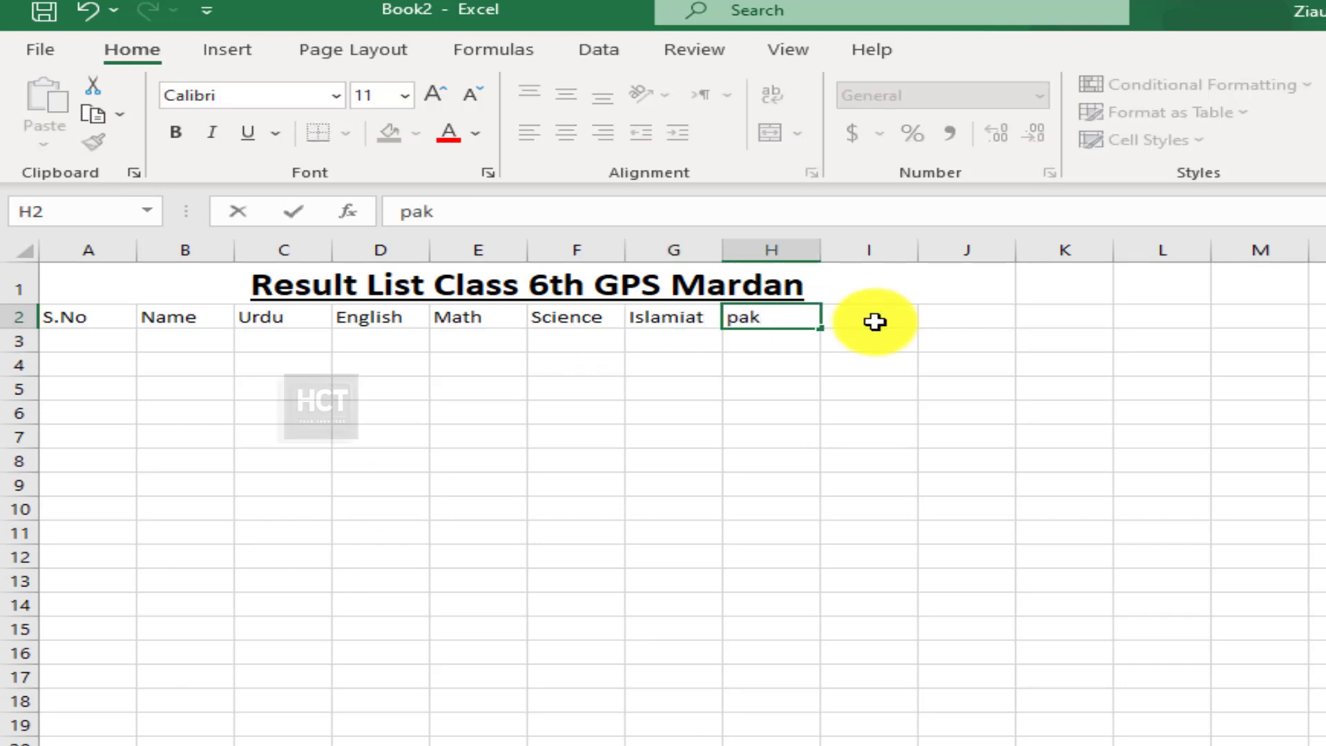
text(. study)
key(Return)
click(875, 321)
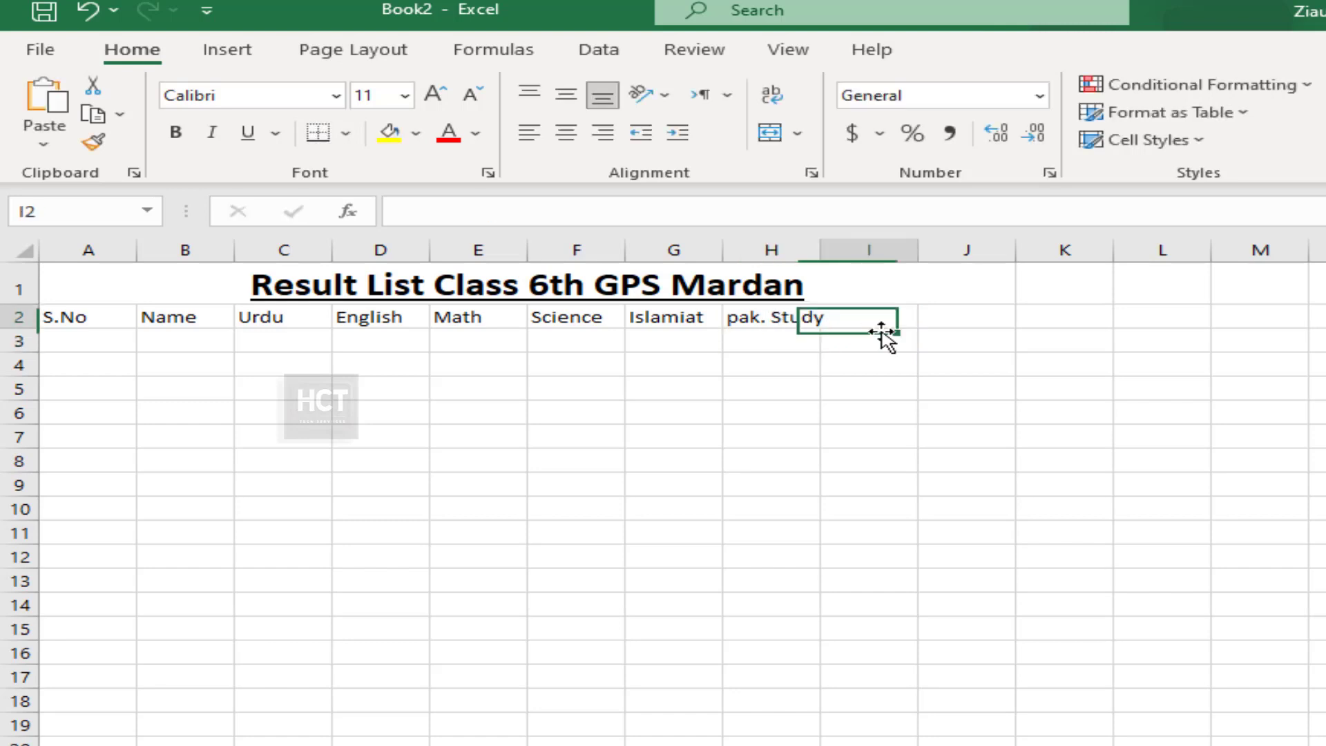
text(Total)
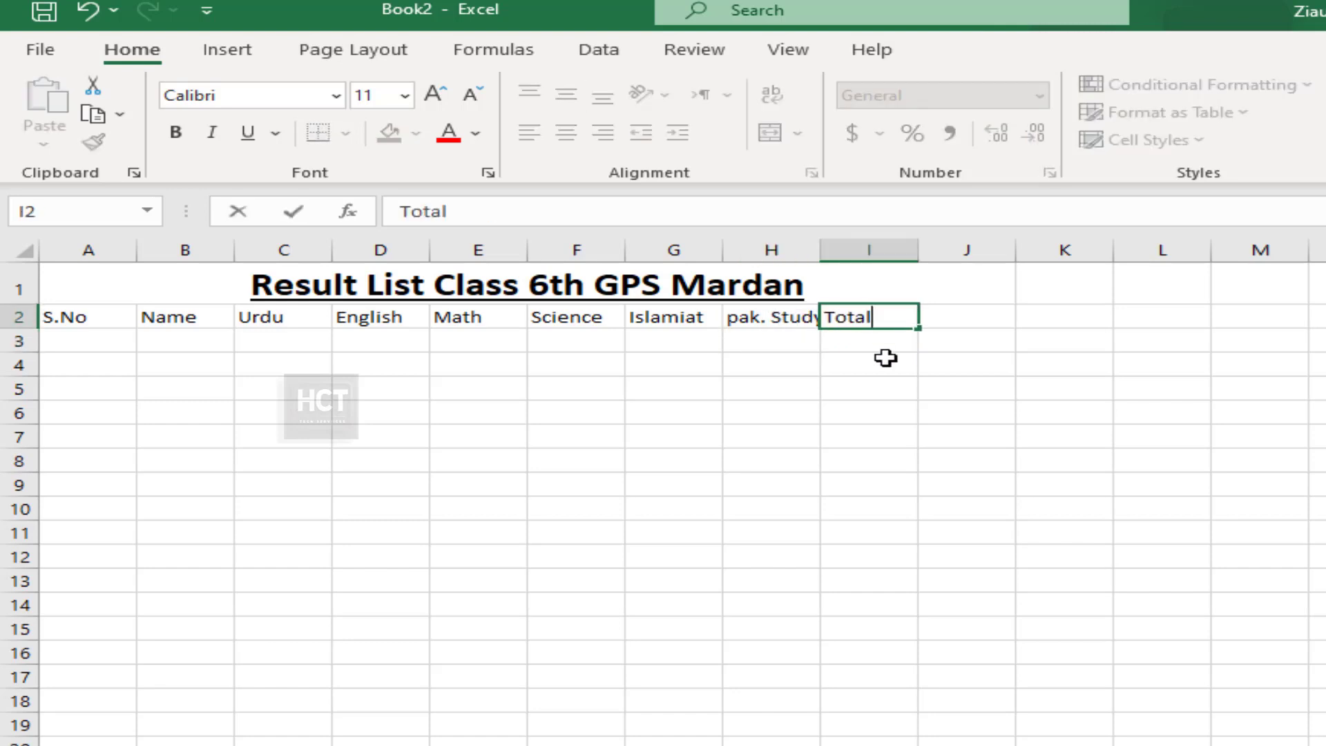
key(Return)
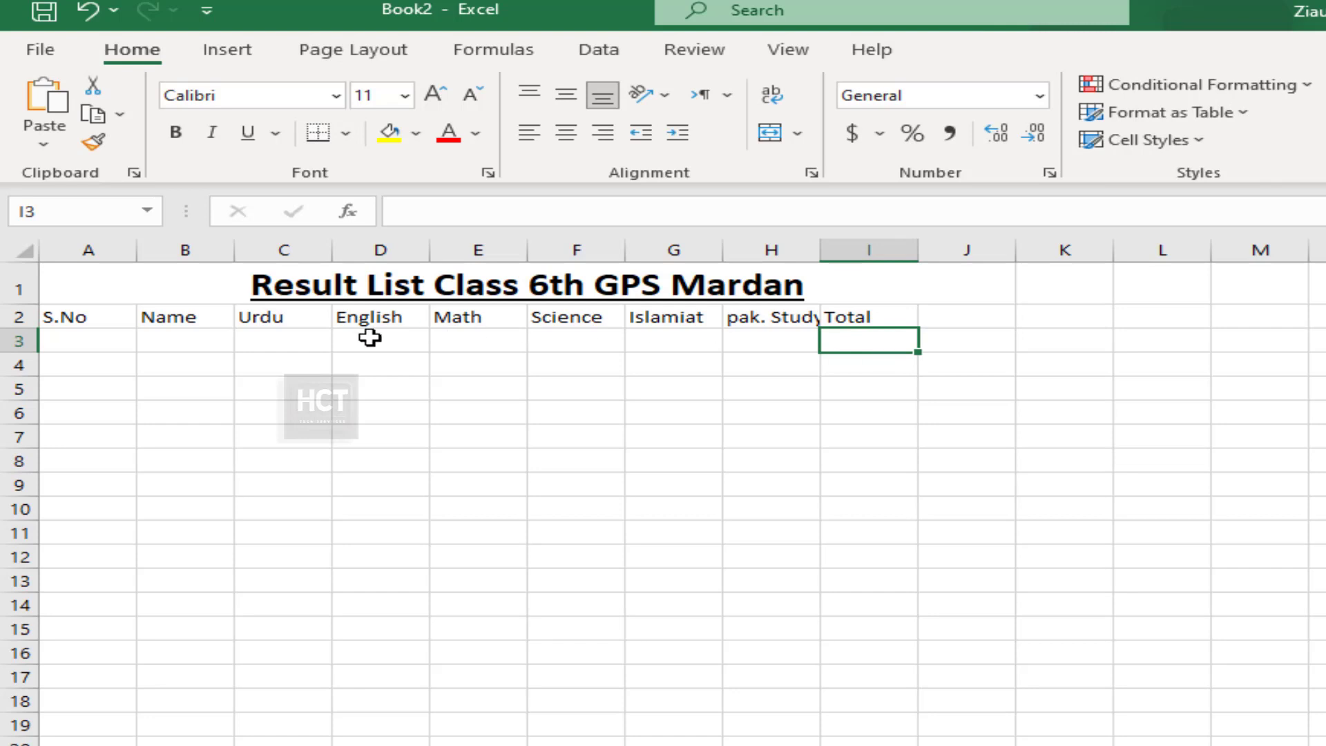
Step: Widen column B to roughly twice its width and enter the first three students' names in B3:B5
click(201, 349)
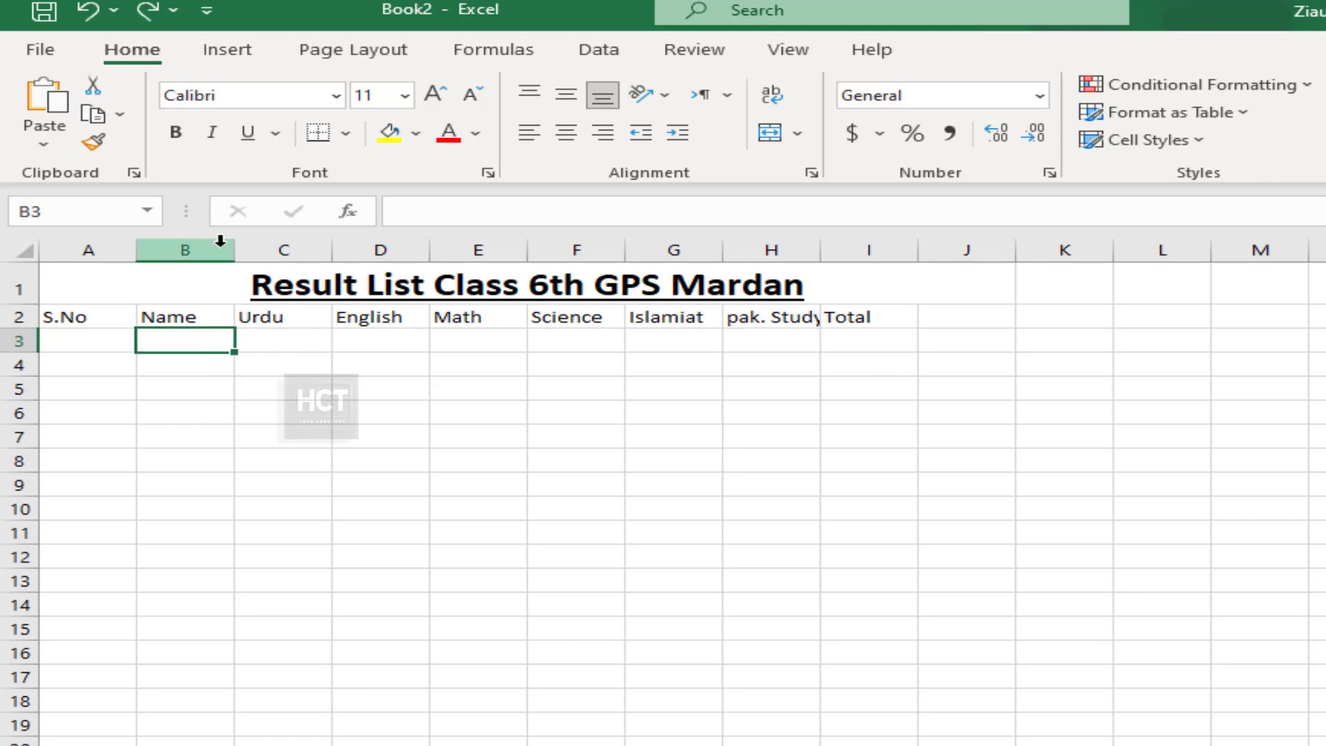
drag(237, 250, 345, 271)
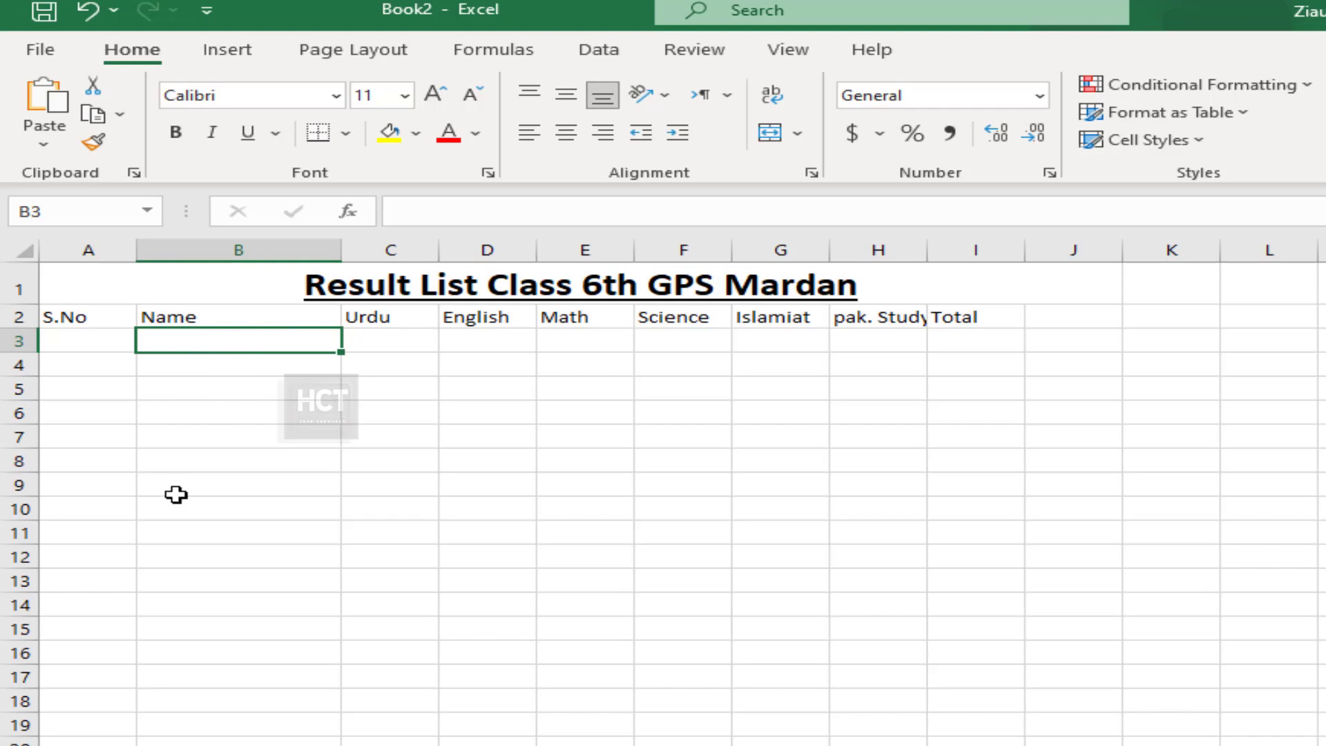
text(Majid)
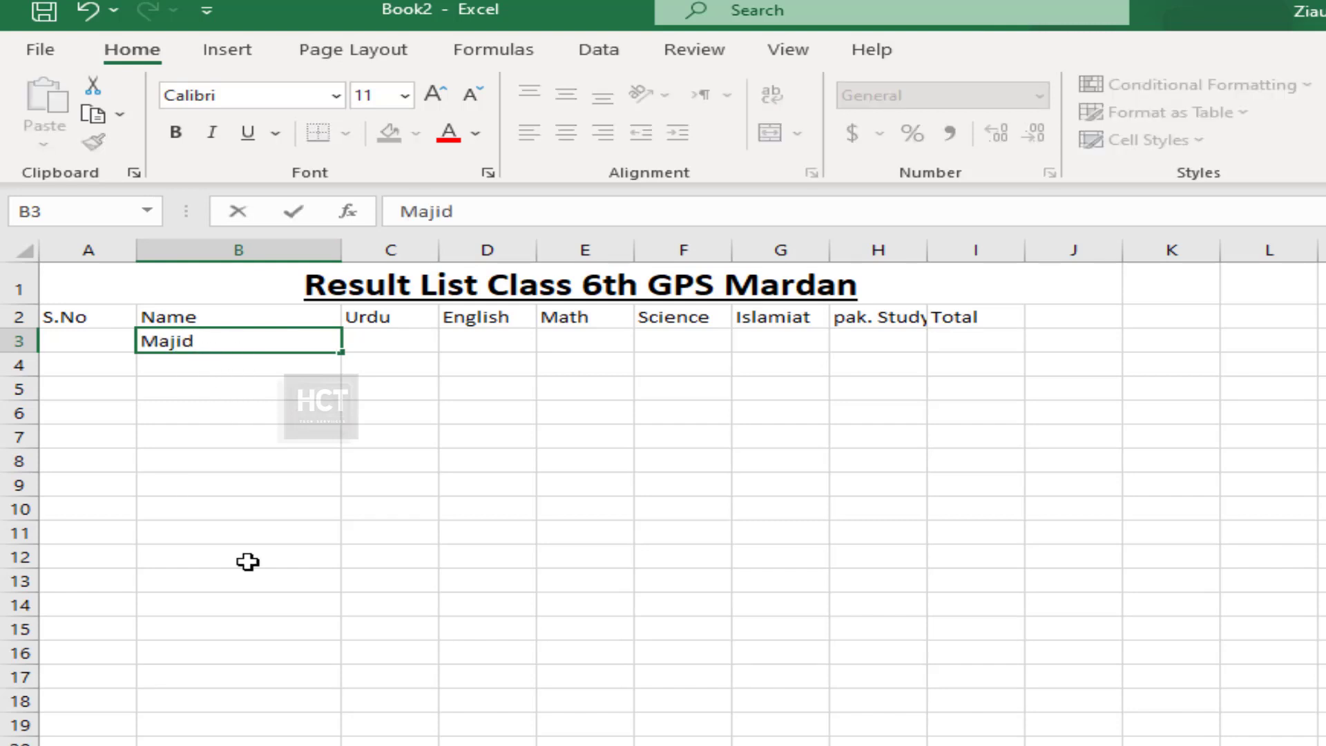
key(Return)
text(Jawad)
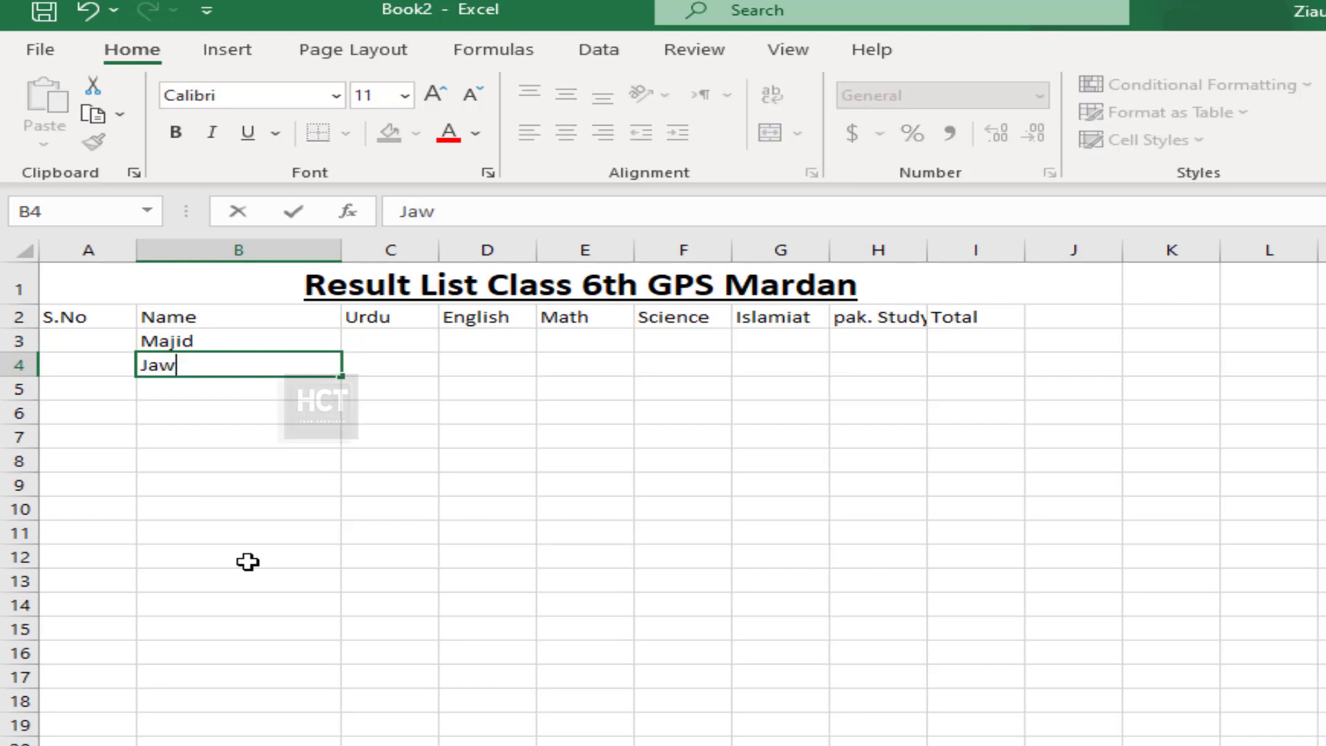
key(Return)
text(Junaid)
key(Return)
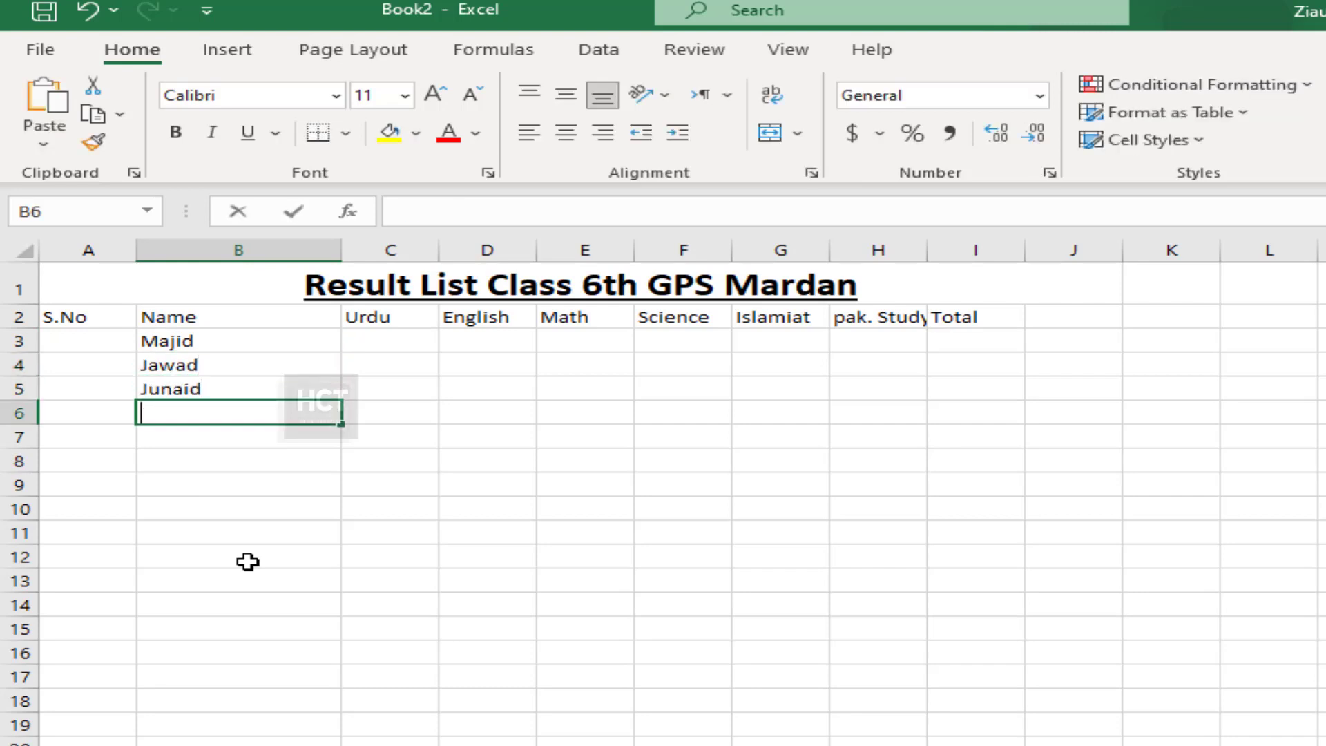
Step: Enter the next four students' names in cells B6:B9
text(Jamil)
key(Return)
text(Khan)
key(Return)
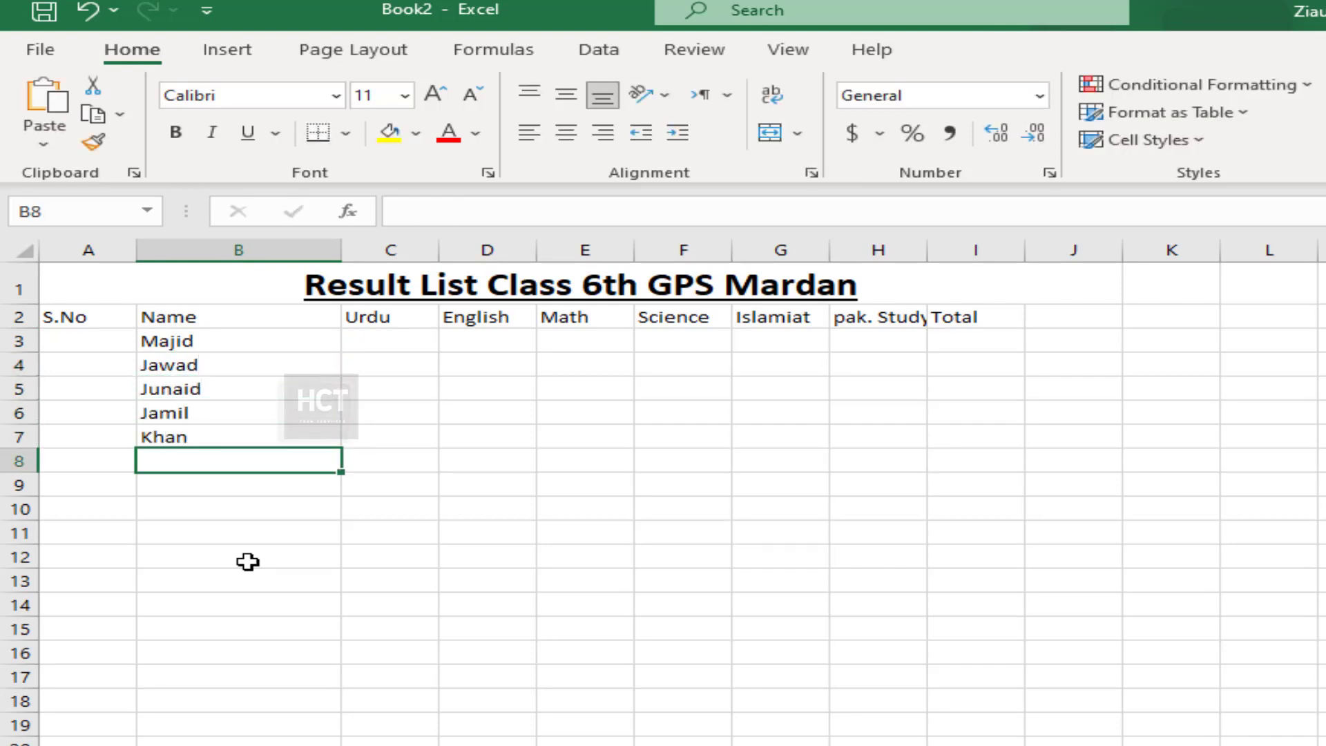
text(Wazir)
key(Return)
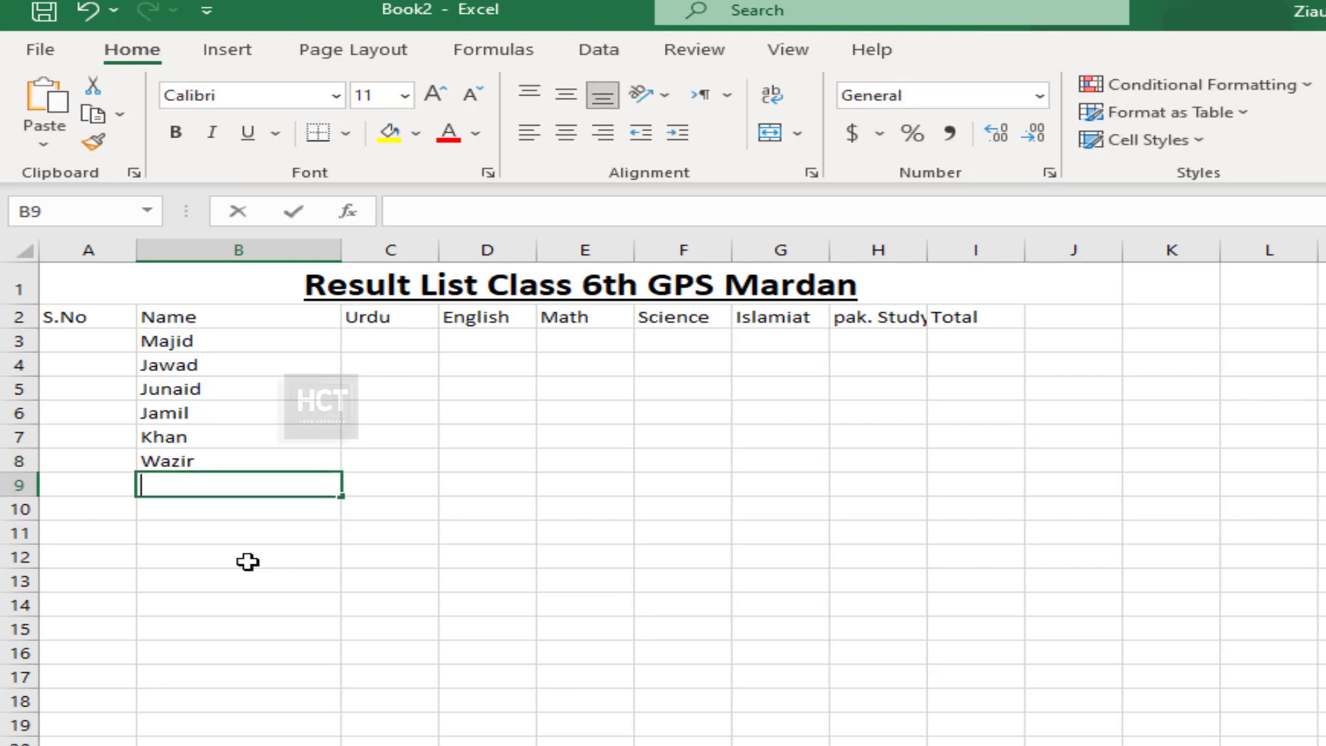
text(Ajmal)
key(Return)
Step: Enter the last five students' names in cells B10:B14
text(Ibad)
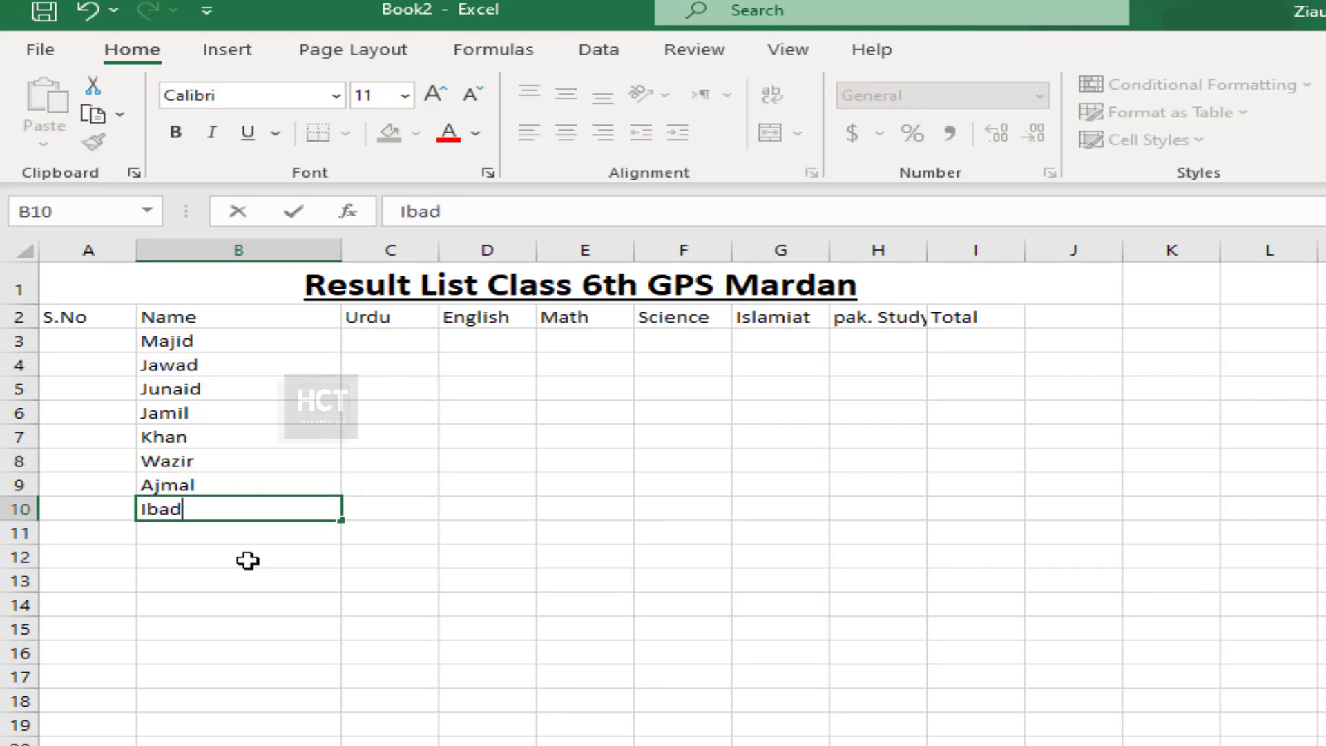
key(Return)
text(Muslim)
key(Return)
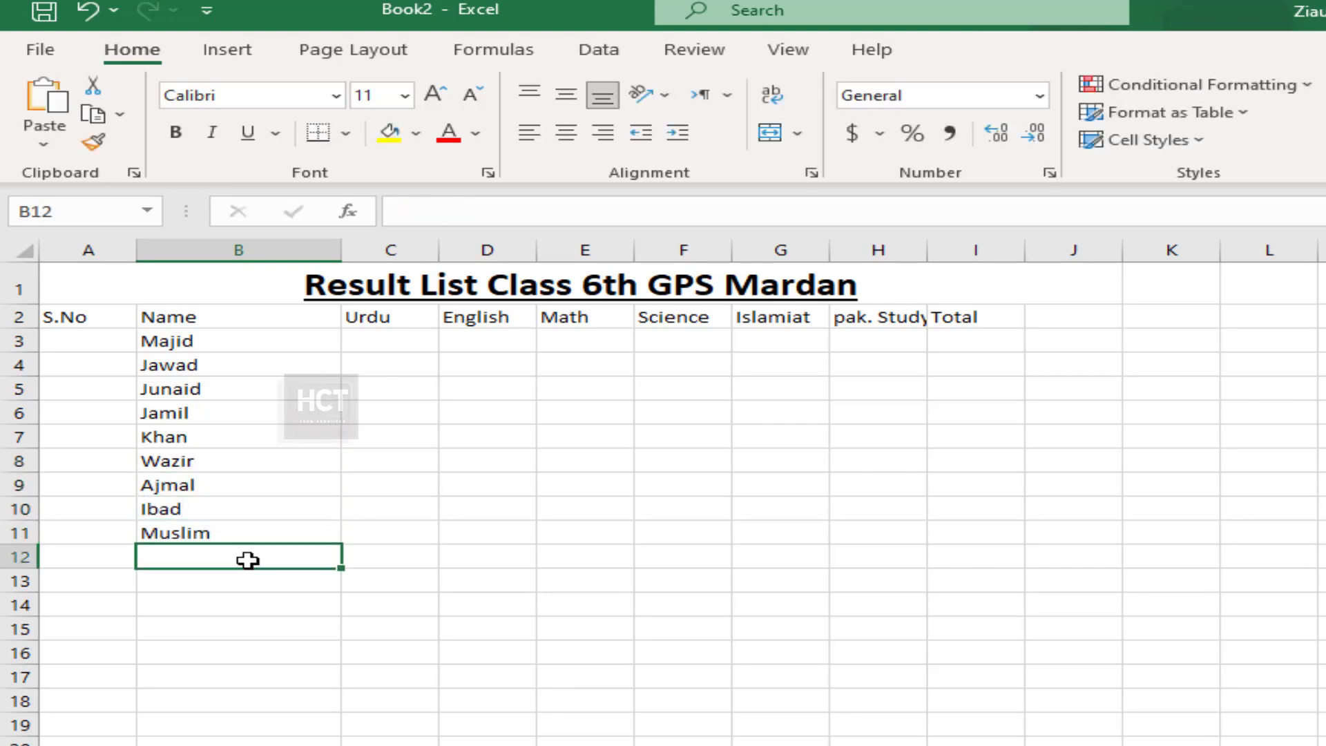
text(Waqas)
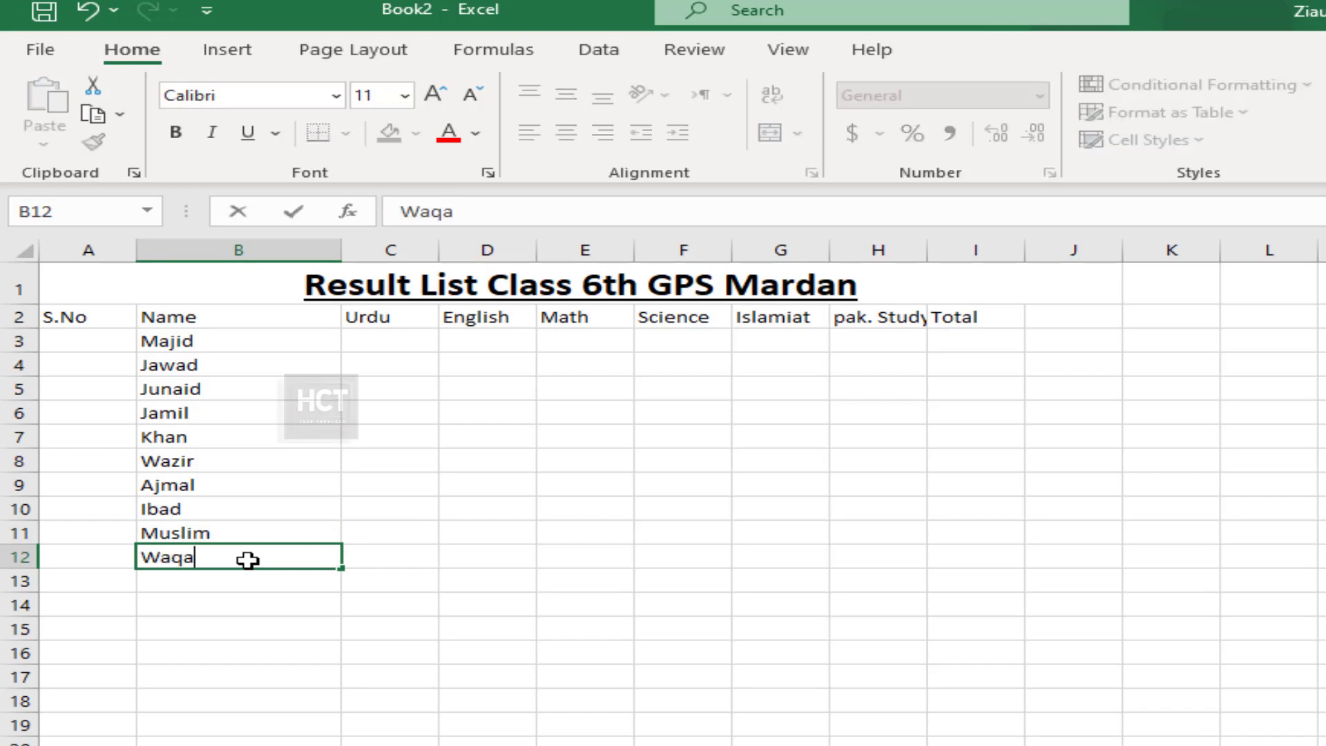
key(Return)
text(Akhtar)
key(Return)
text(Asad)
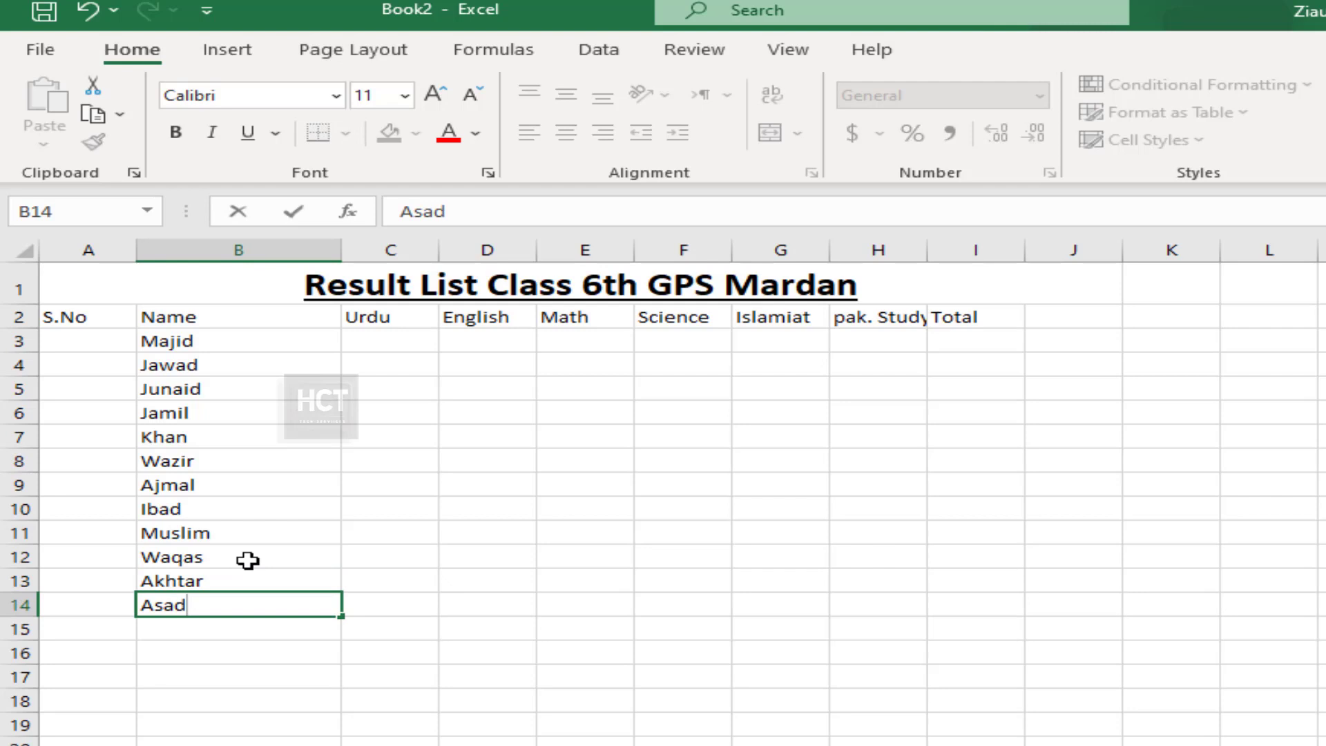
key(Tab)
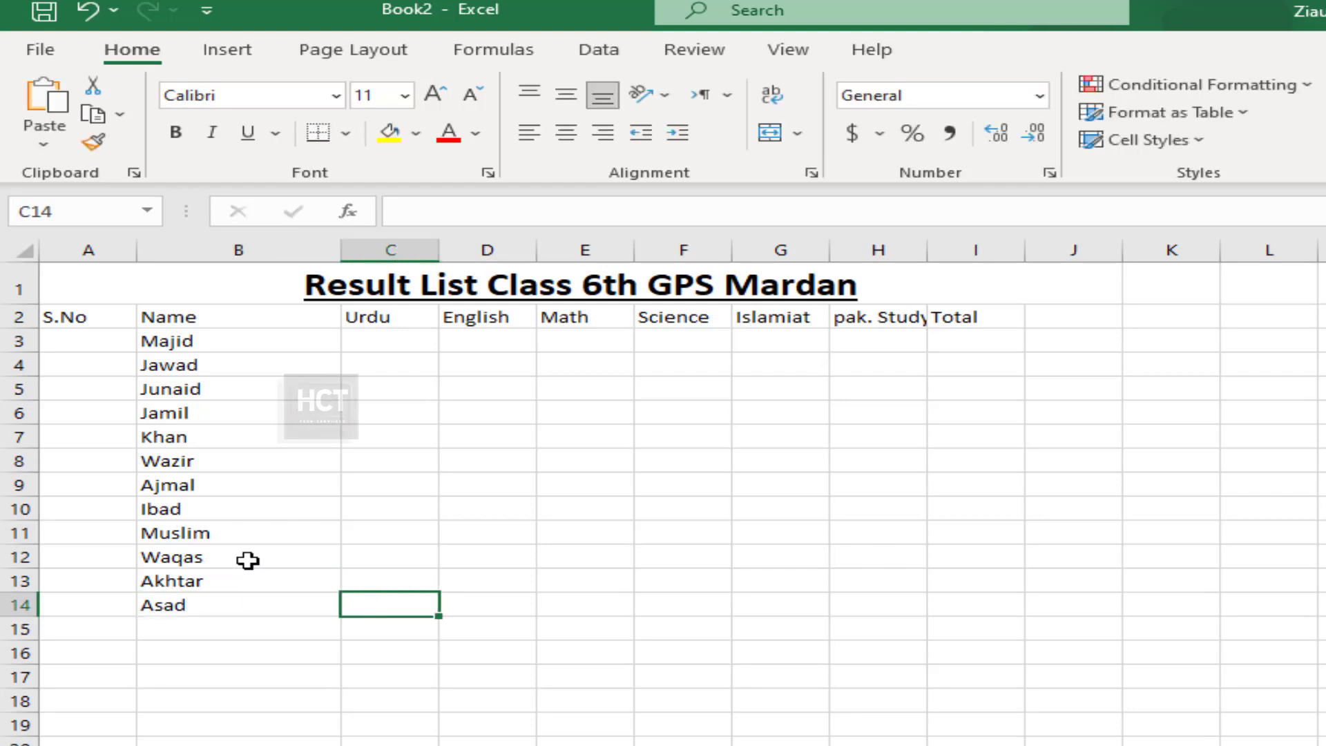
Step: Enter the first student's marks in C3:H3: Urdu 45, English 65, Math 65, Science 15, Islamiat 65 and pak. Study 20
key(Up)
key(Up)
key(Up)
key(Up)
key(Up)
key(Up)
key(Up)
key(Up)
key(Up)
key(Up)
key(Up)
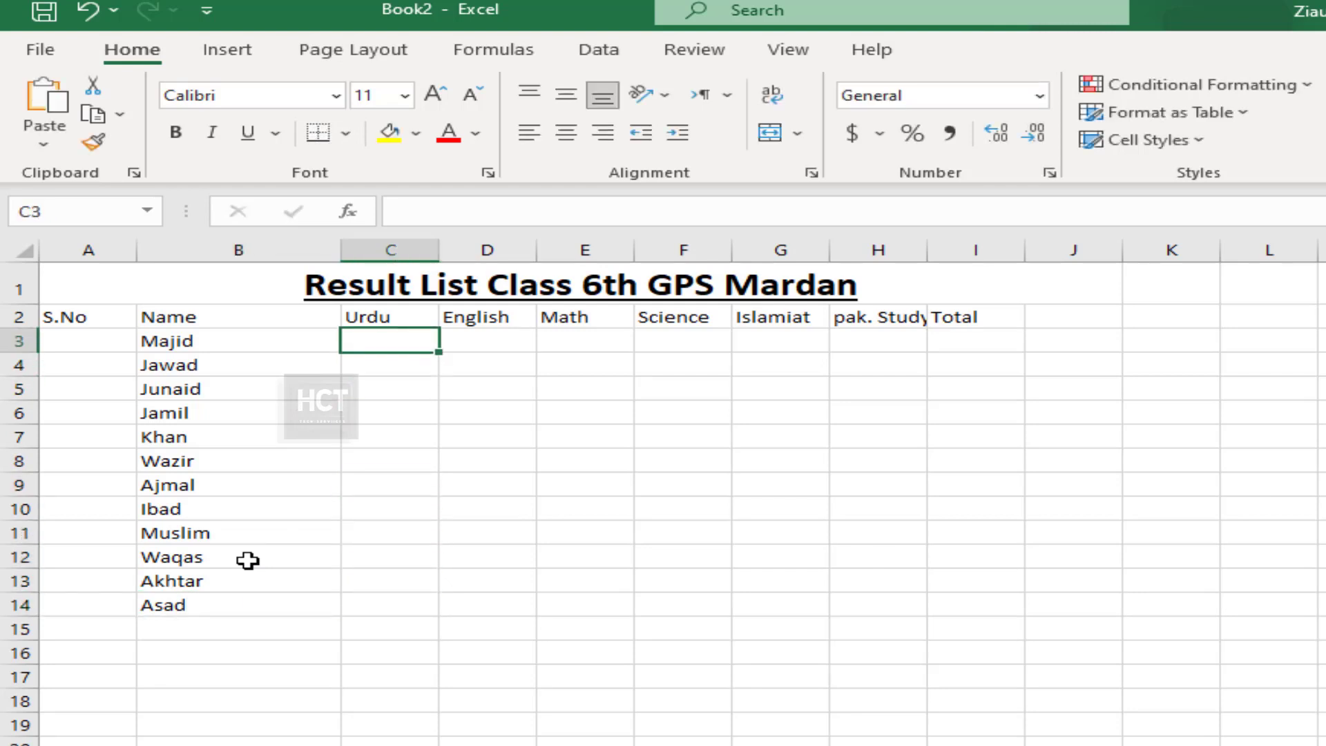
text(45)
key(Tab)
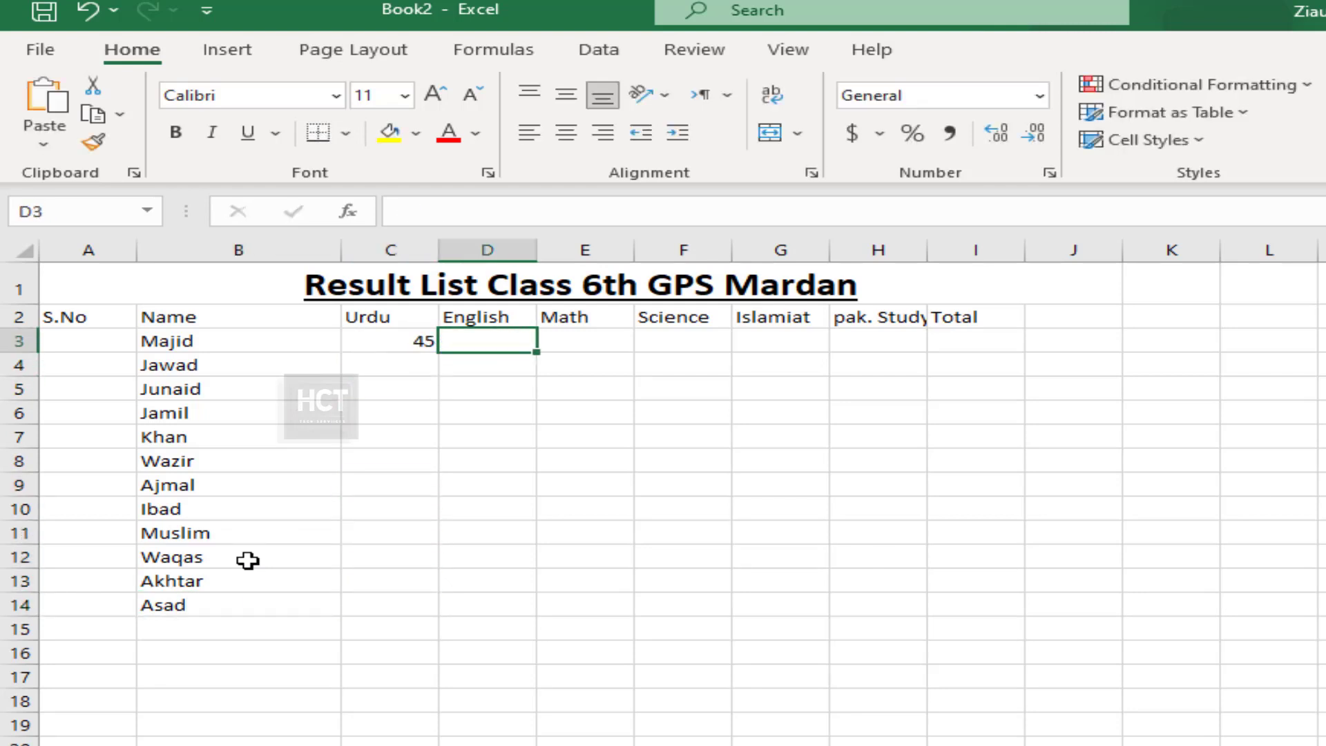
key(Tab)
text(65)
key(Tab)
text(15)
key(Tab)
text(65)
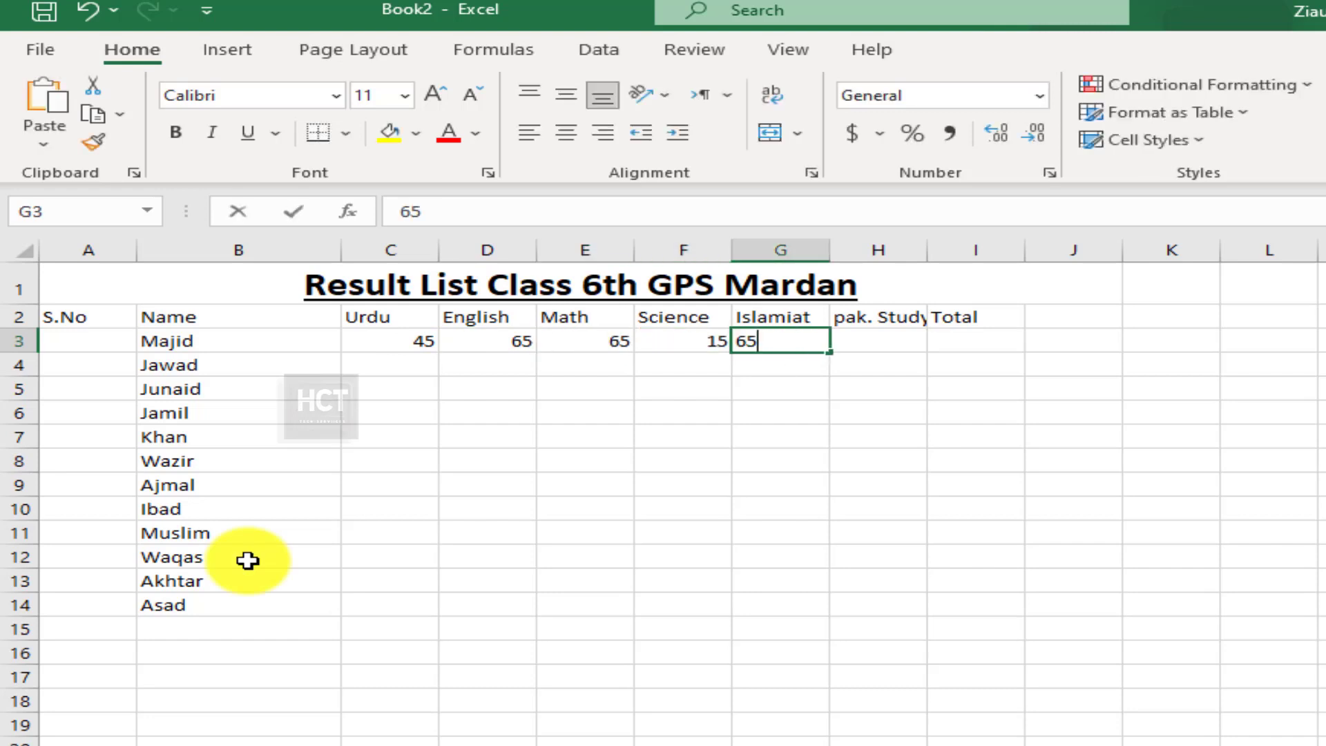
key(Tab)
text(20)
key(Down)
Step: Enter the second student's marks in C4:H4: Urdu 32, English 32, Math 65, Science 54, Islamiat 65 and pak. Study 45
text(45)
key(Left)
text(65)
key(Left)
text(54)
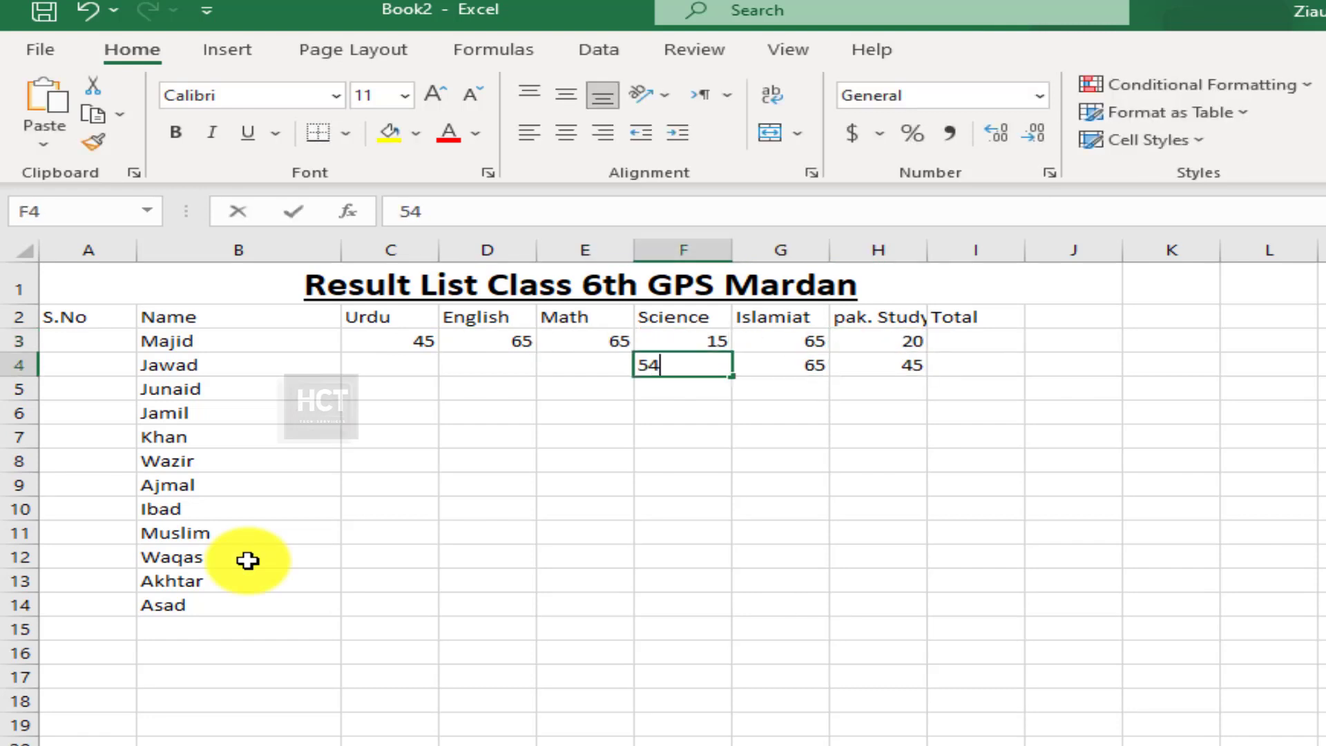
key(Left)
text(65)
key(Left)
text(32)
key(Left)
text(32)
key(Down)
Step: Enter the third student's marks in C5:H5: Urdu 32, English 25, Math 35, Science 65, Islamiat 95 and pak. Study 27
text(32)
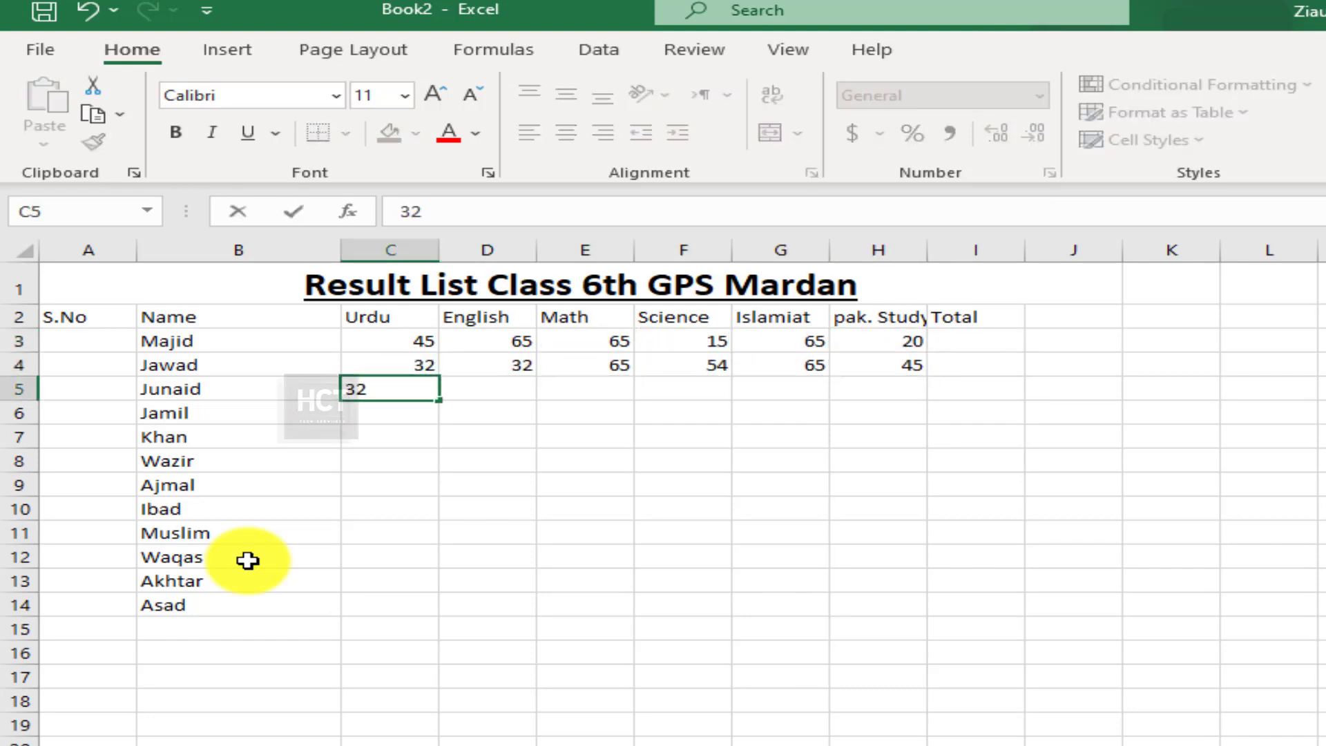
key(Right)
text(25)
key(Right)
text(35)
key(Right)
text(65)
key(Right)
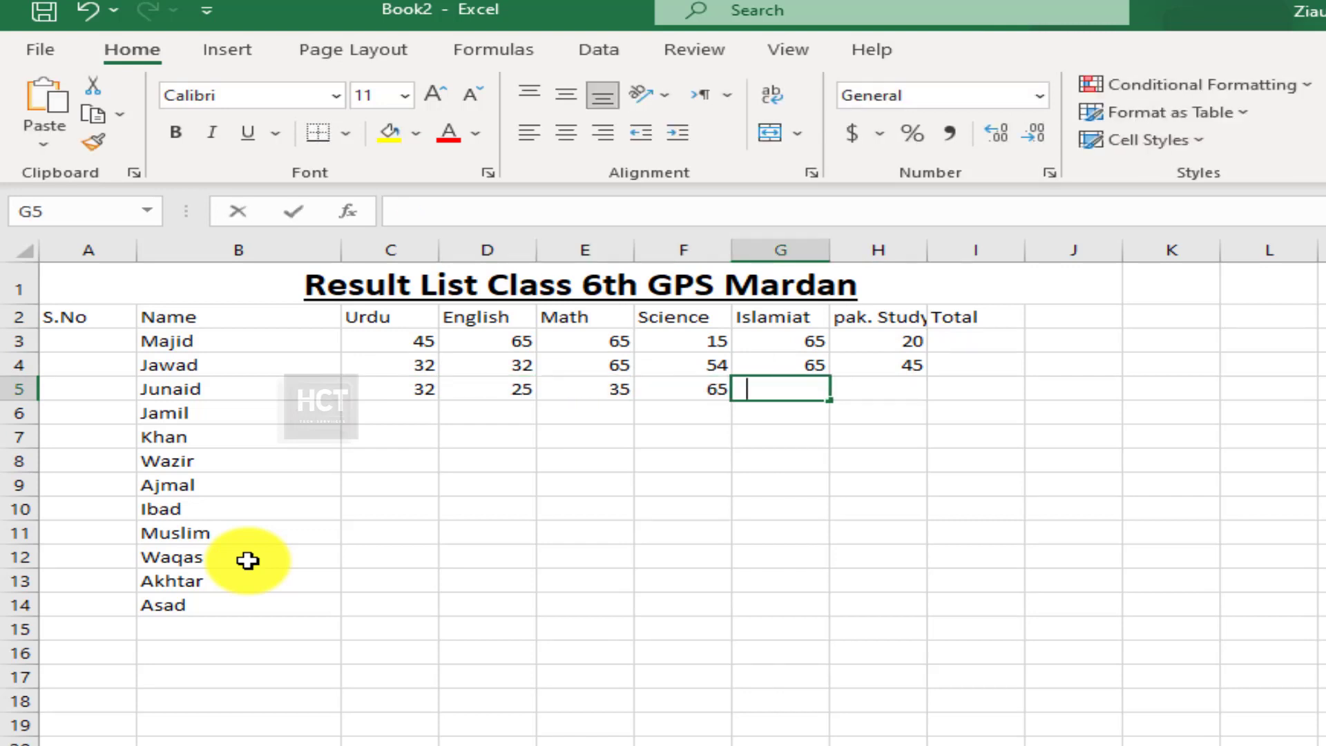
text(95)
key(Right)
text(27)
key(Down)
Step: Enter the fourth student's marks in C6:H6: Urdu 64, English 15, Math 68, Science 65, Islamiat 24 and pak. Study 68
text(68)
key(Left)
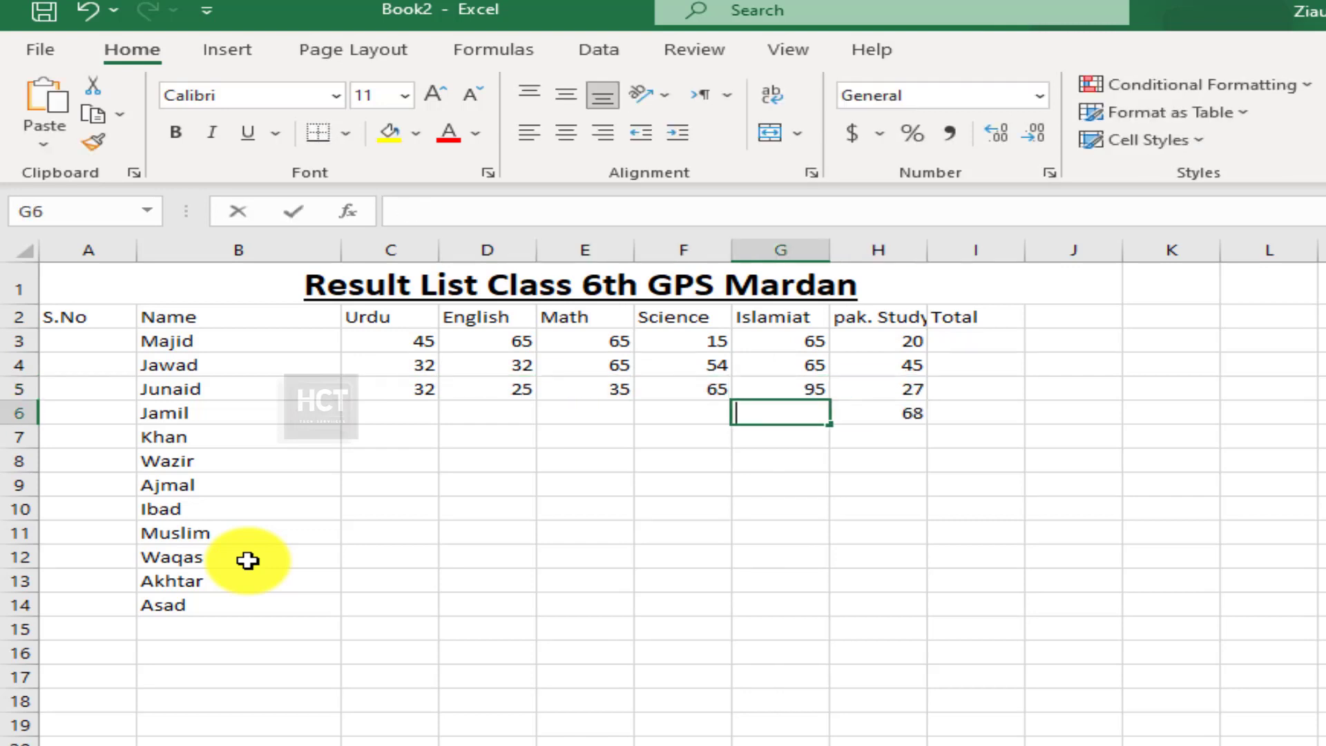
text(24)
key(Left)
text(65)
key(Left)
text(68)
key(Left)
text(15)
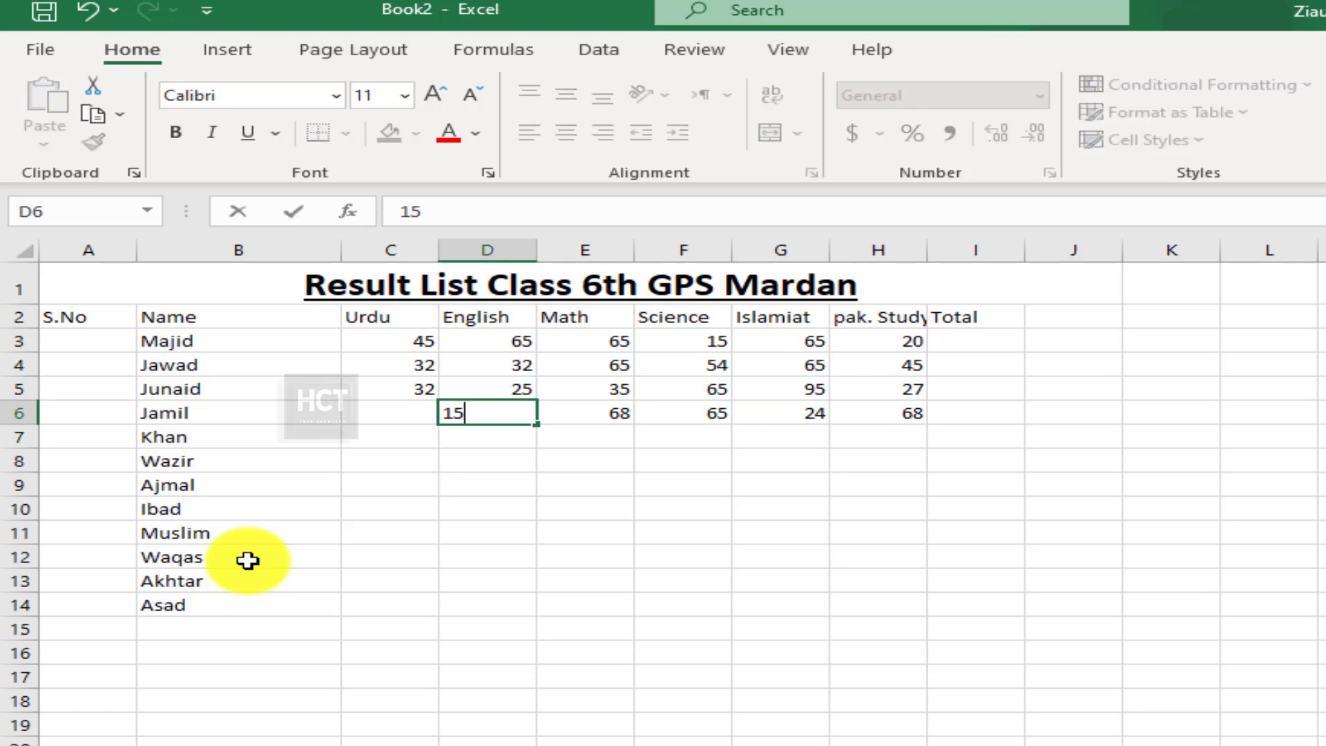
key(Left)
text(645)
key(BackSpace)
key(Return)
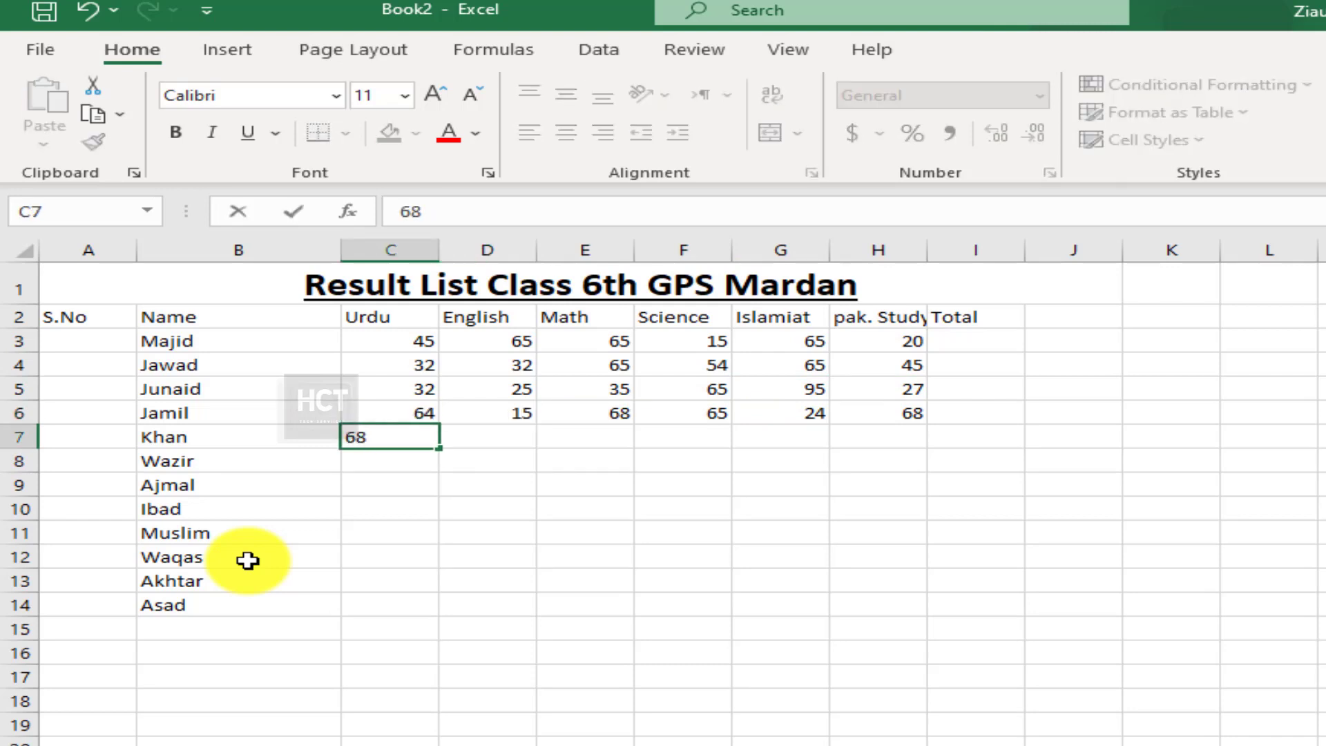
Step: Enter the fifth student's marks in C7:H7: Urdu 68, English 69, Math 48, Science 78, Islamiat 54 and pak. Study 68
key(Right)
text(69)
key(Right)
text(485)
key(Right)
text(78)
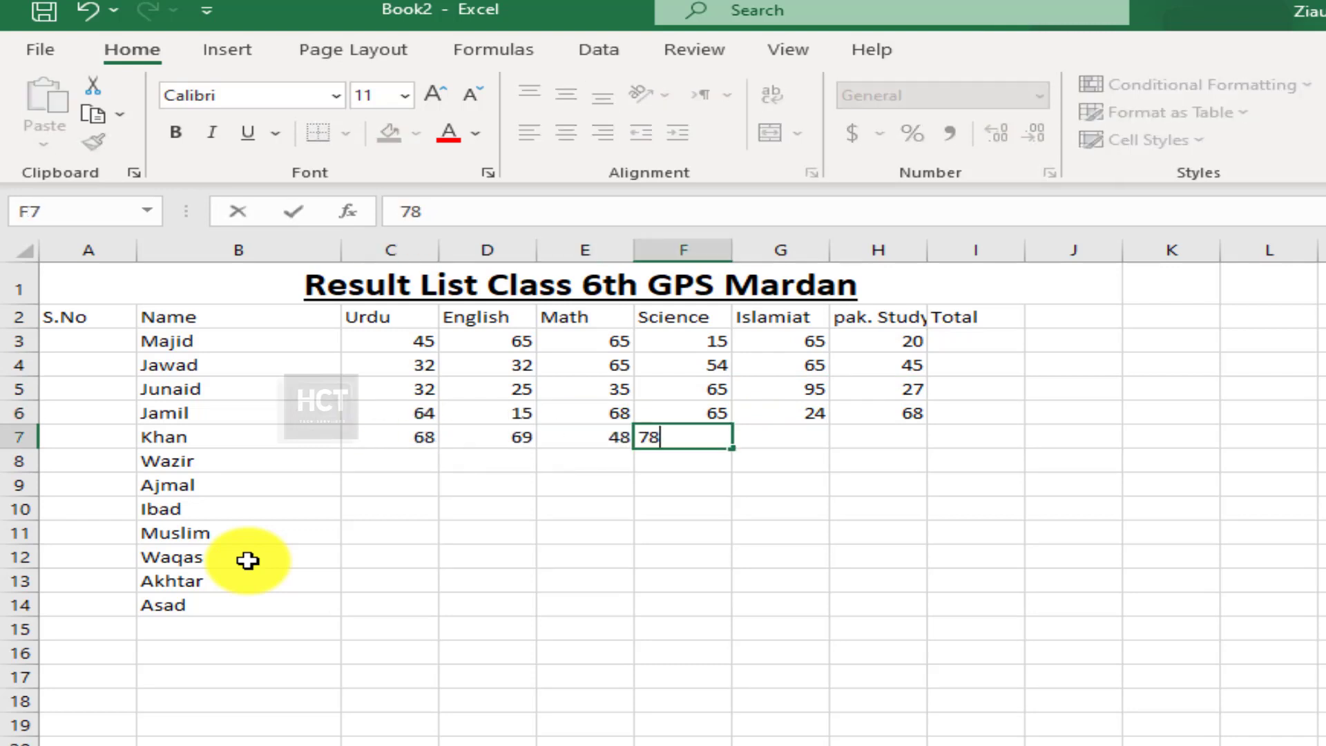
key(Right)
text(54)
key(Right)
text(68)
key(Return)
Step: Enter the sixth student's marks in C8:H8: Urdu 28, English 57, Math 54, Science 68, Islamiat 54 and pak. Study 15
text(15)
key(Left)
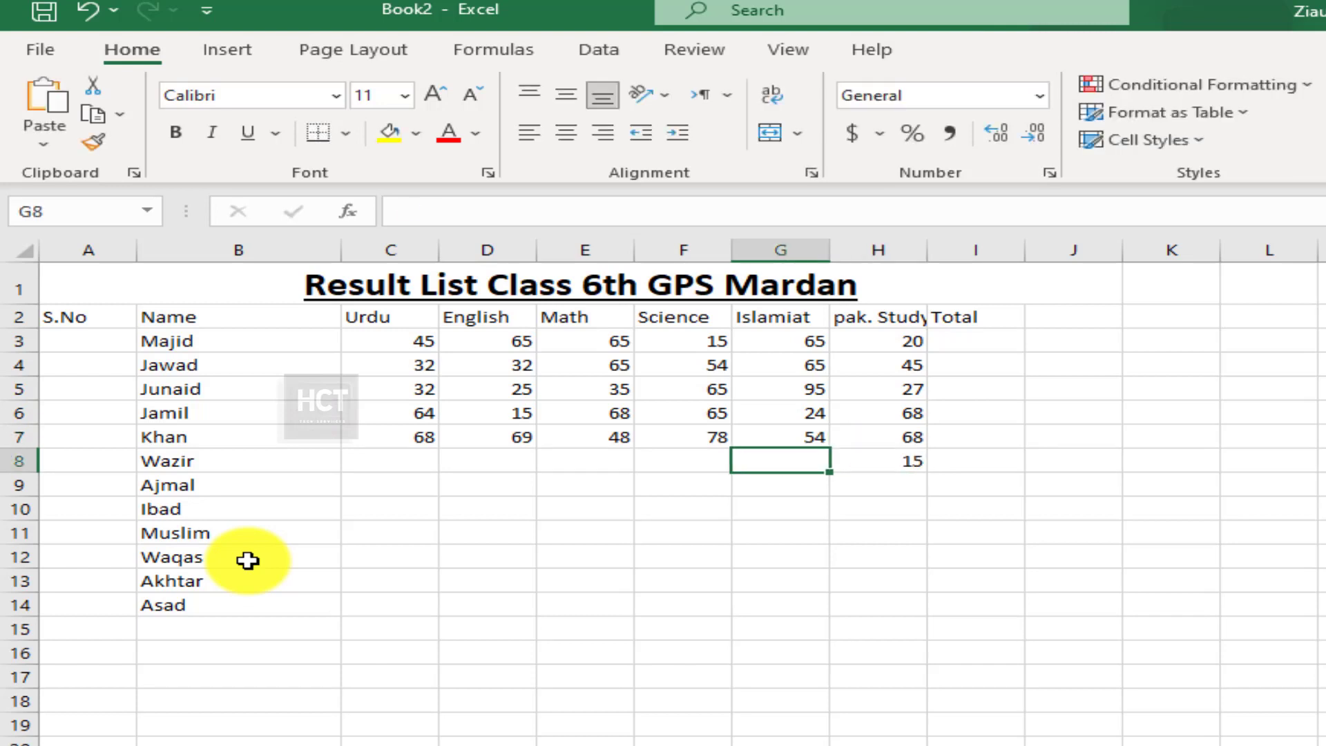
text(54)
key(Left)
text(68)
key(Left)
text(54)
key(Left)
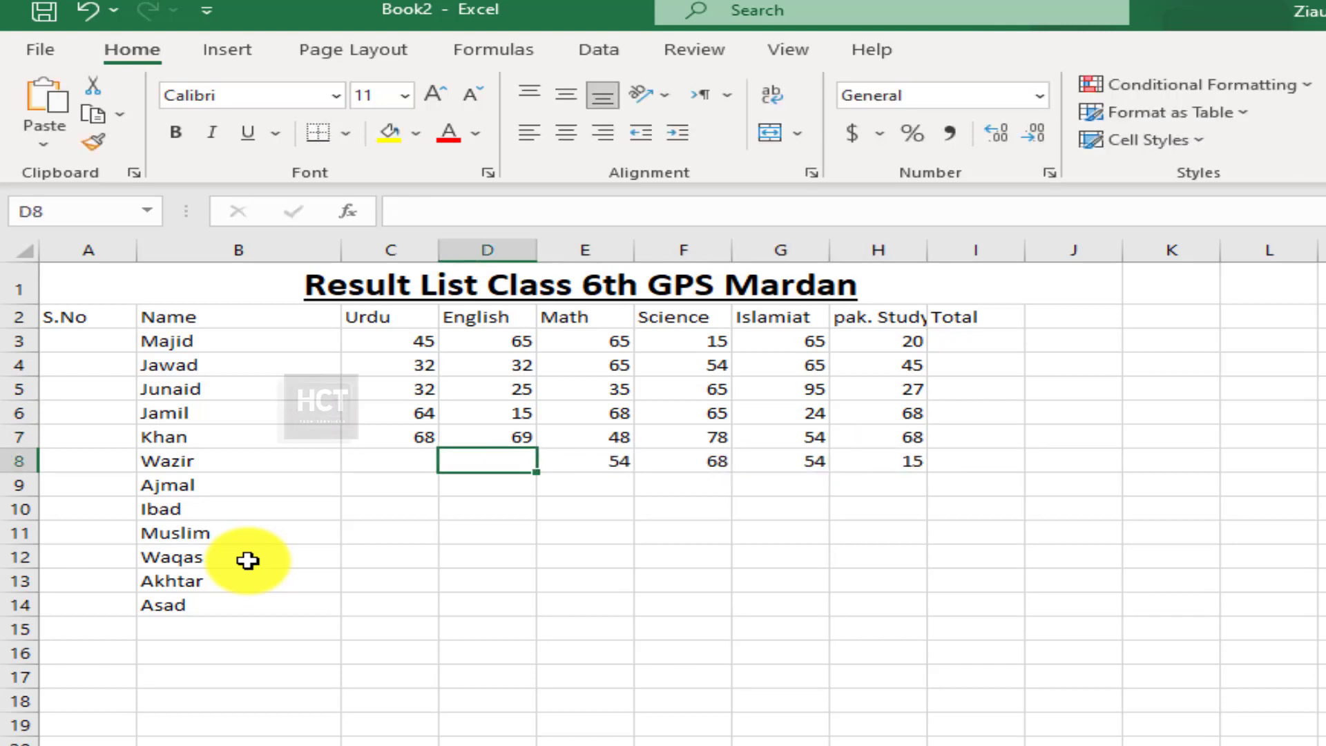
text(57)
key(Left)
text(28)
key(Down)
Step: Enter the seventh student's marks in C9:H9: Urdu 12, English 65, Math 48, Science 45, Islamiat 21 and pak. Study 21
text(28)
key(Right)
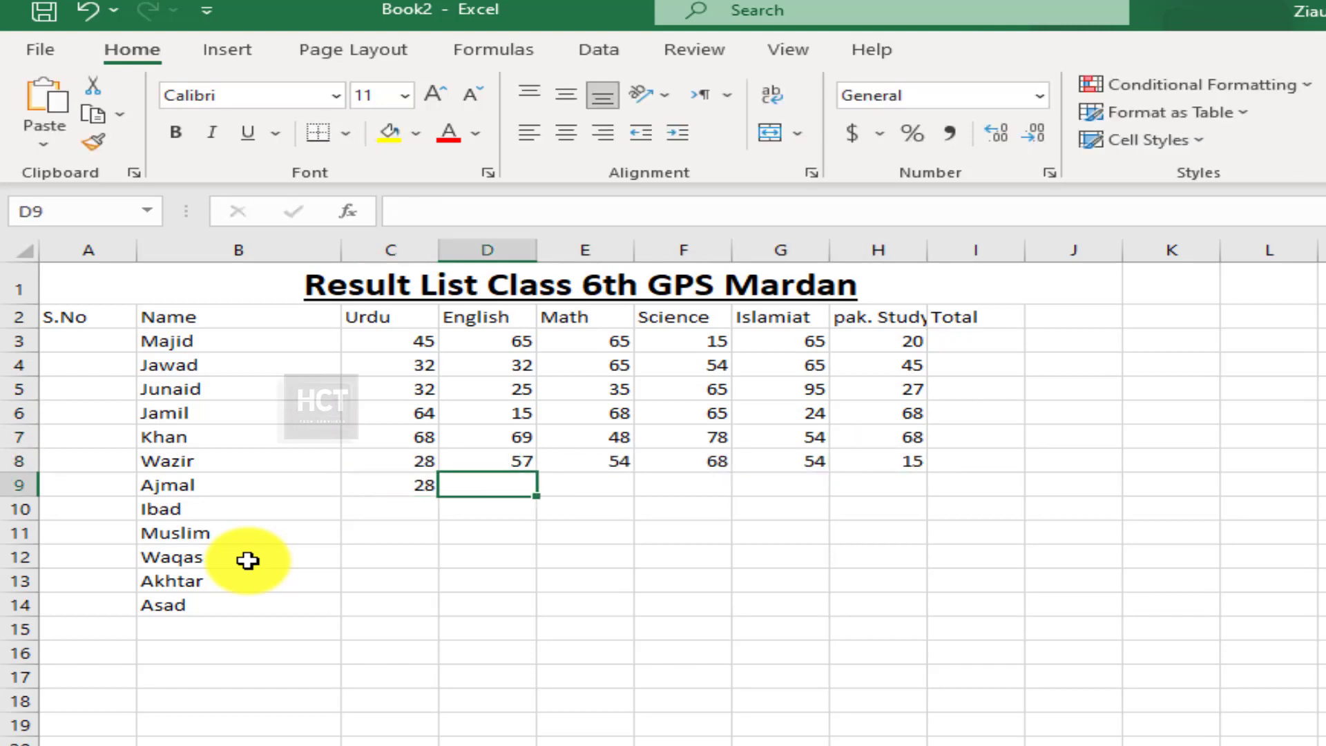
key(Left)
text(12)
key(Right)
text(65)
key(Right)
text(48)
key(Right)
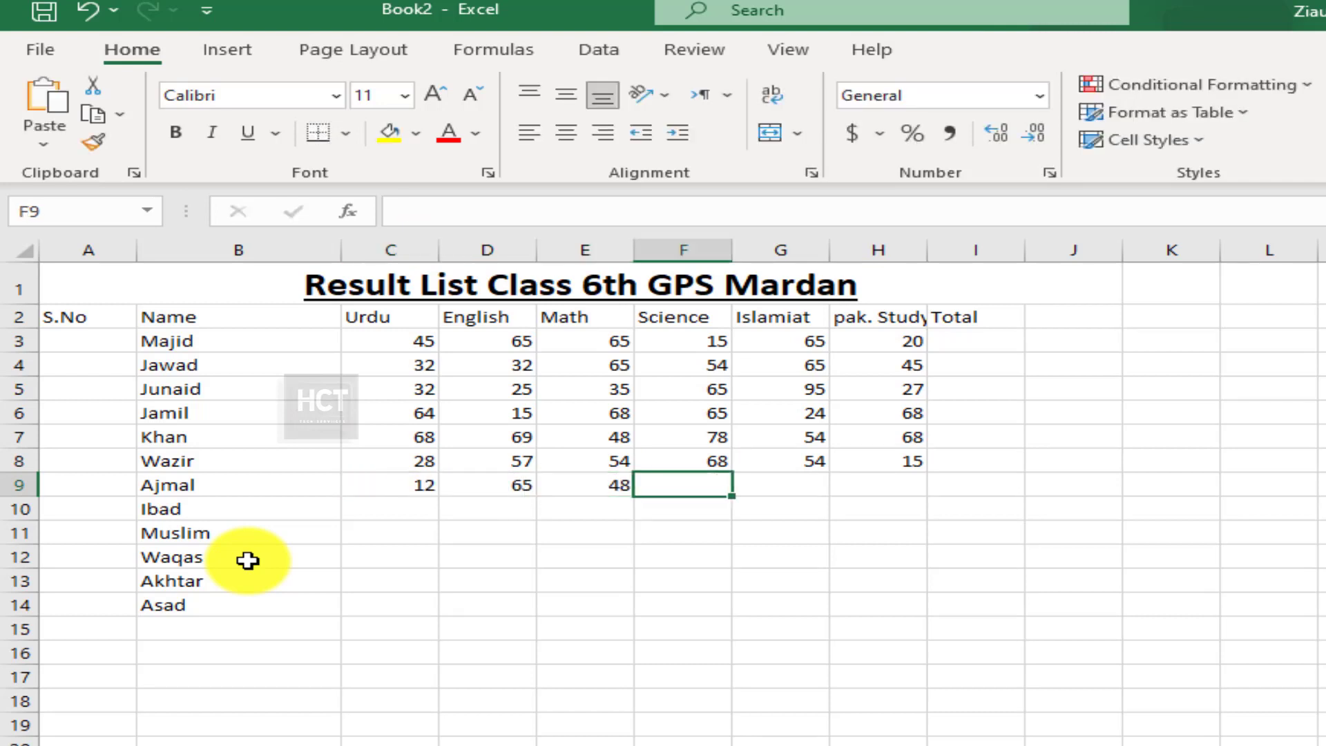
text(45)
key(Right)
text(21)
key(Right)
text(21)
key(Down)
Step: Enter the eighth student's marks in C10:H10: Urdu 32, English 36, Math 32, Science 15, Islamiat 21 and pak. Study 15
text(15)
key(Left)
text(21)
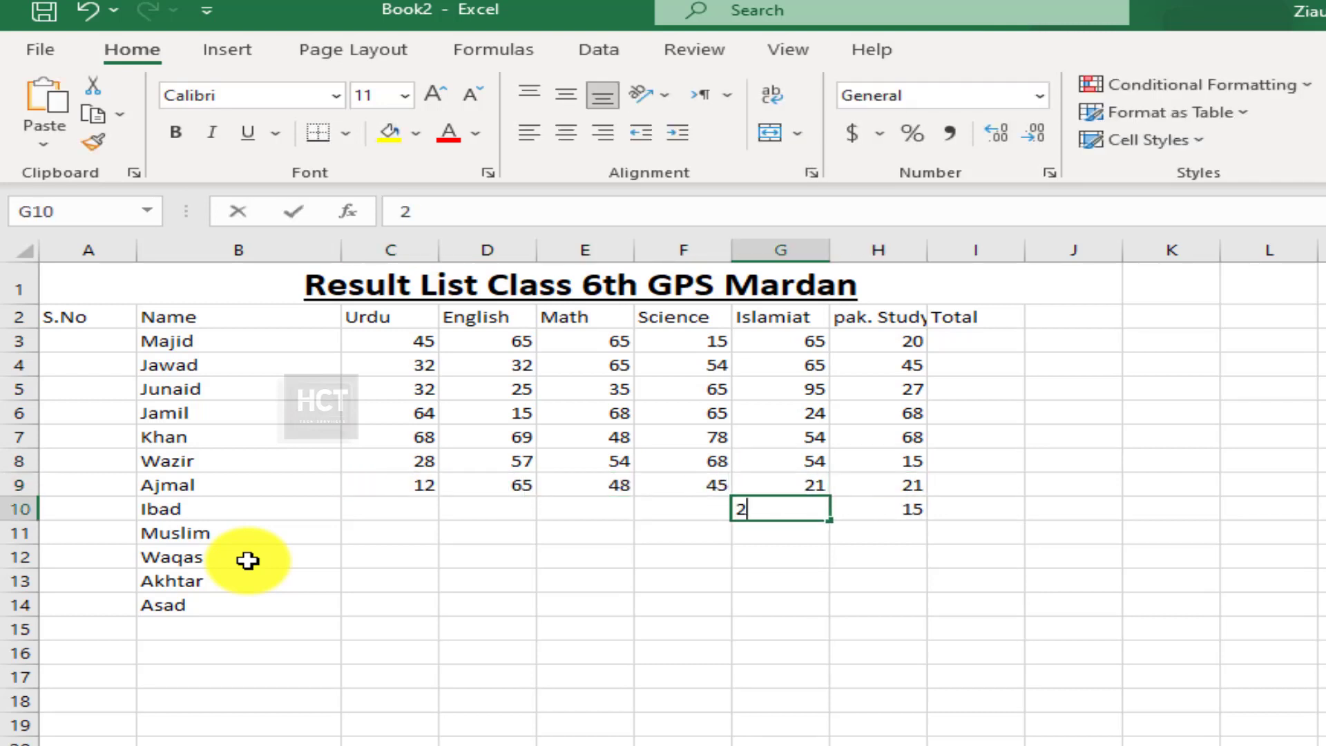
key(Left)
text(15)
key(Left)
text(32)
key(Return)
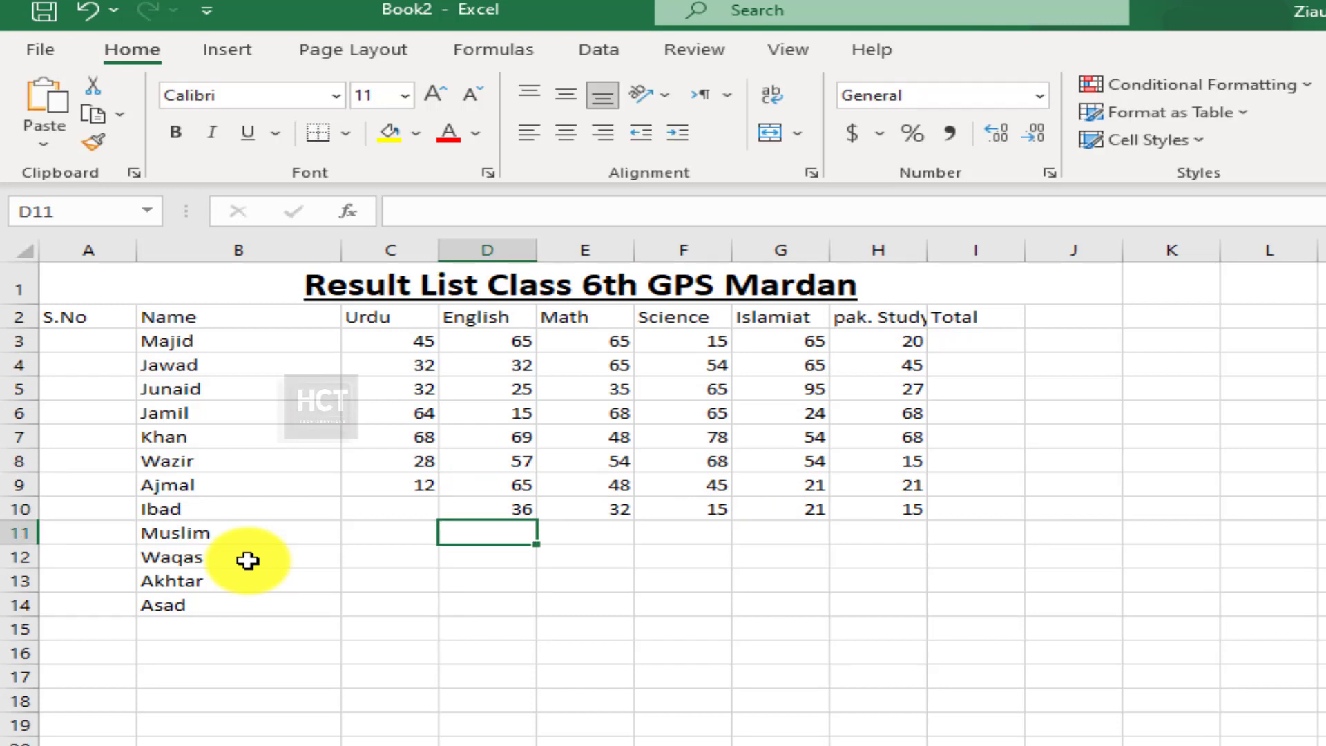
key(Up)
key(Left)
text(32)
key(Return)
Step: Enter the ninth student's marks in C11:H11: Urdu 56, English 24, Math 65, Science 65, Islamiat 44 and pak. Study 45
text(56)
key(Tab)
text(24)
key(Tab)
text(65)
key(Tab)
text(65)
key(Tab)
text(44)
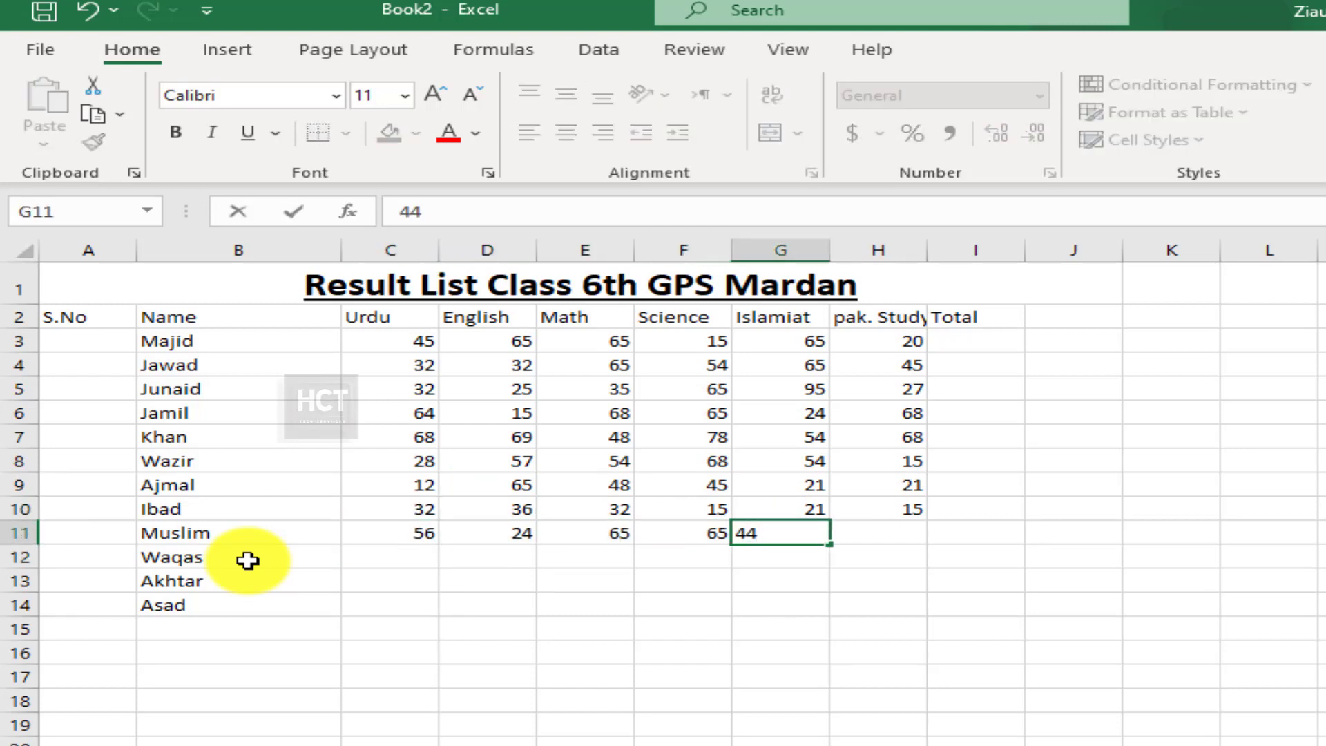
key(Tab)
text(45)
key(Down)
Step: Enter the tenth student's marks in C12:H12: Urdu 35, English 21, Math 12, Science 21, Islamiat 21 and pak. Study 21
text(21)
key(Left)
text(21)
key(Left)
text(21)
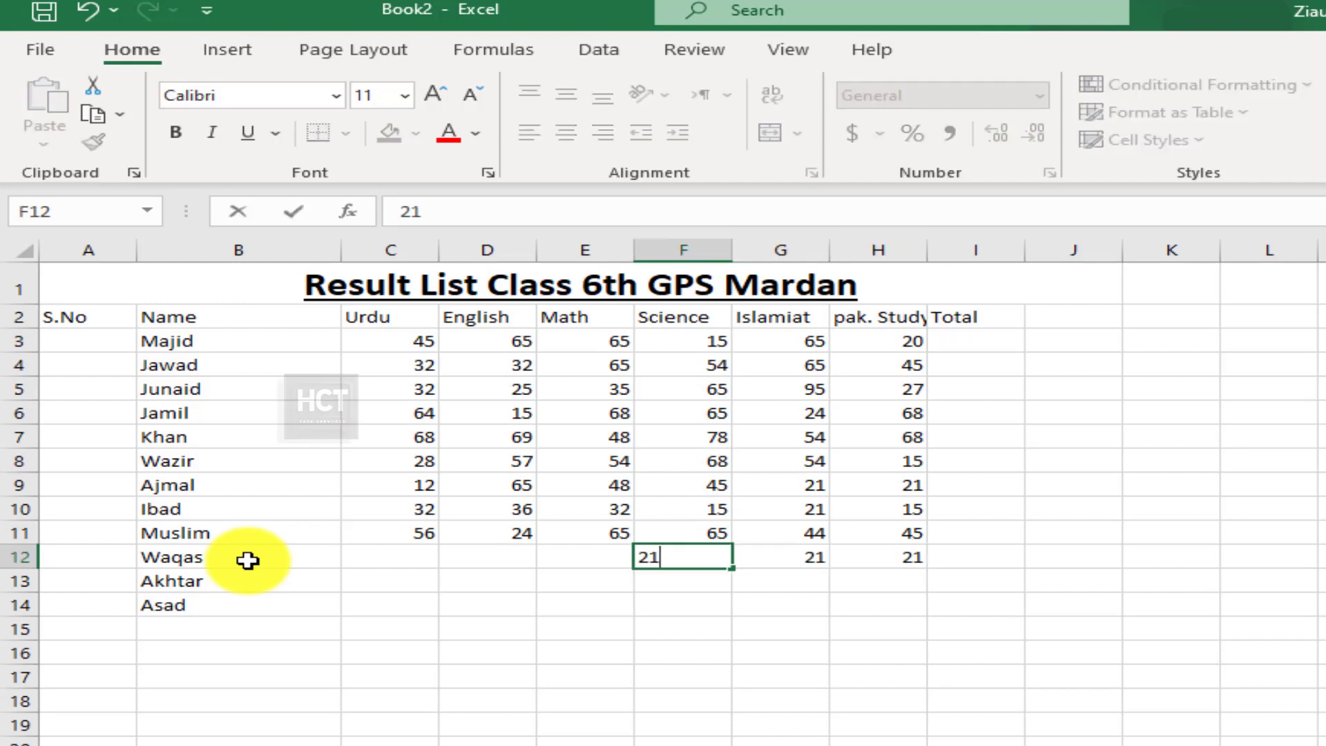
key(Left)
text(12)
key(Left)
text(21)
key(Left)
text(35)
key(Tab)
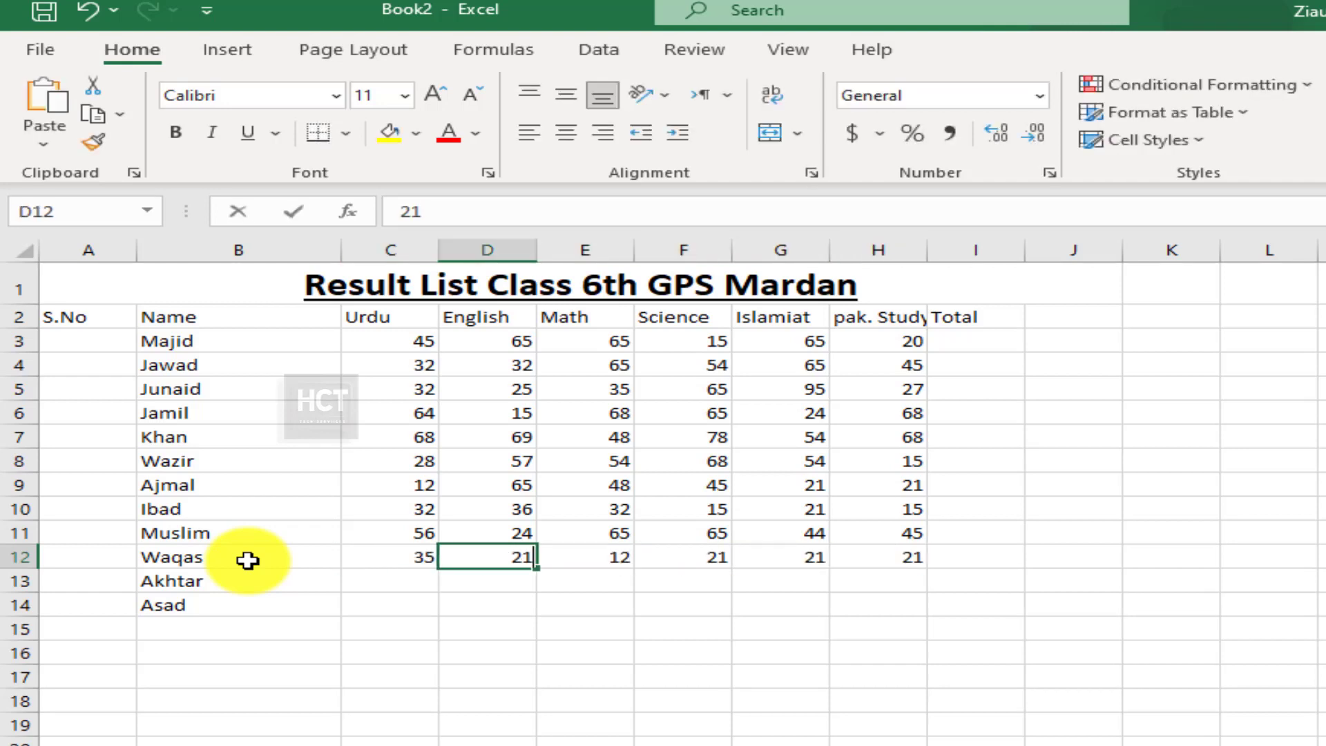
key(Return)
Step: Enter the eleventh student's marks in C13:H13: Urdu 26, English 25, Math 65, Science 45, Islamiat 15 and pak. Study 68
text(26)
key(Tab)
text(25)
key(Tab)
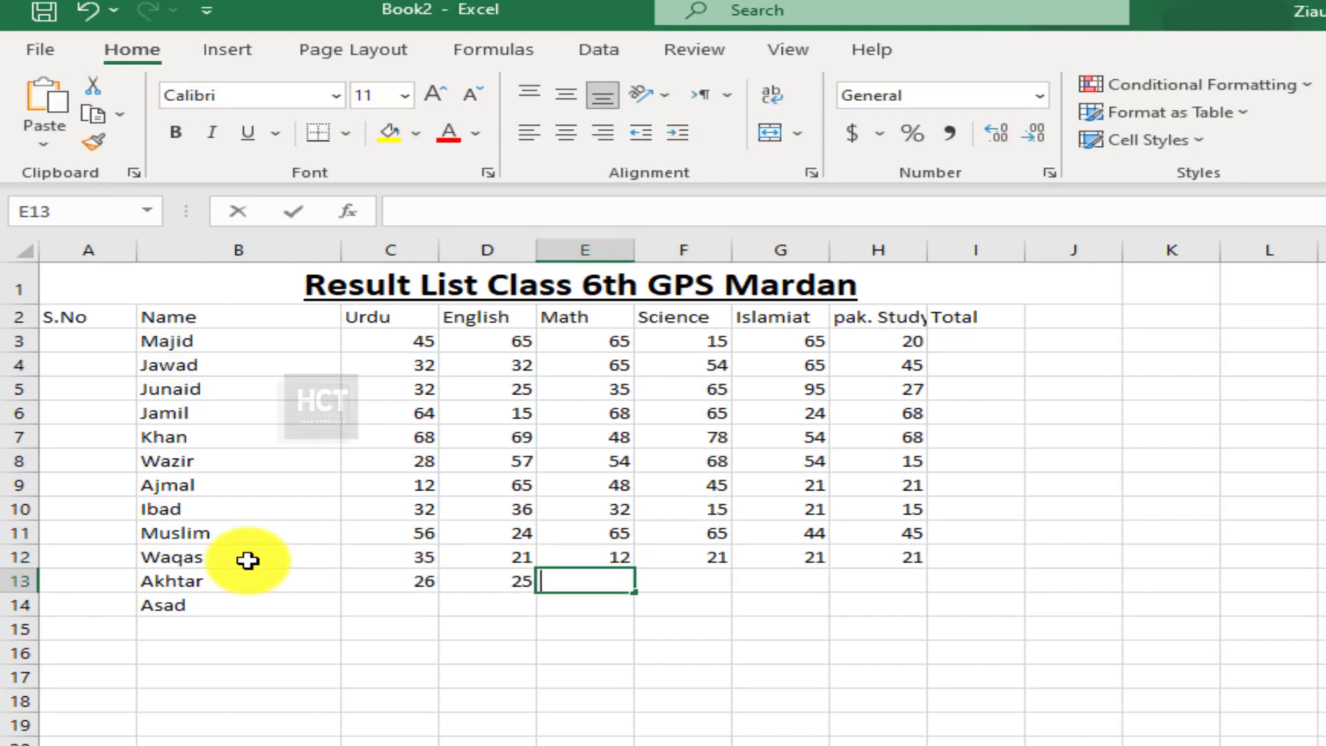
text(65)
key(Tab)
text(45)
key(Tab)
text(15)
key(Tab)
text(68)
key(Down)
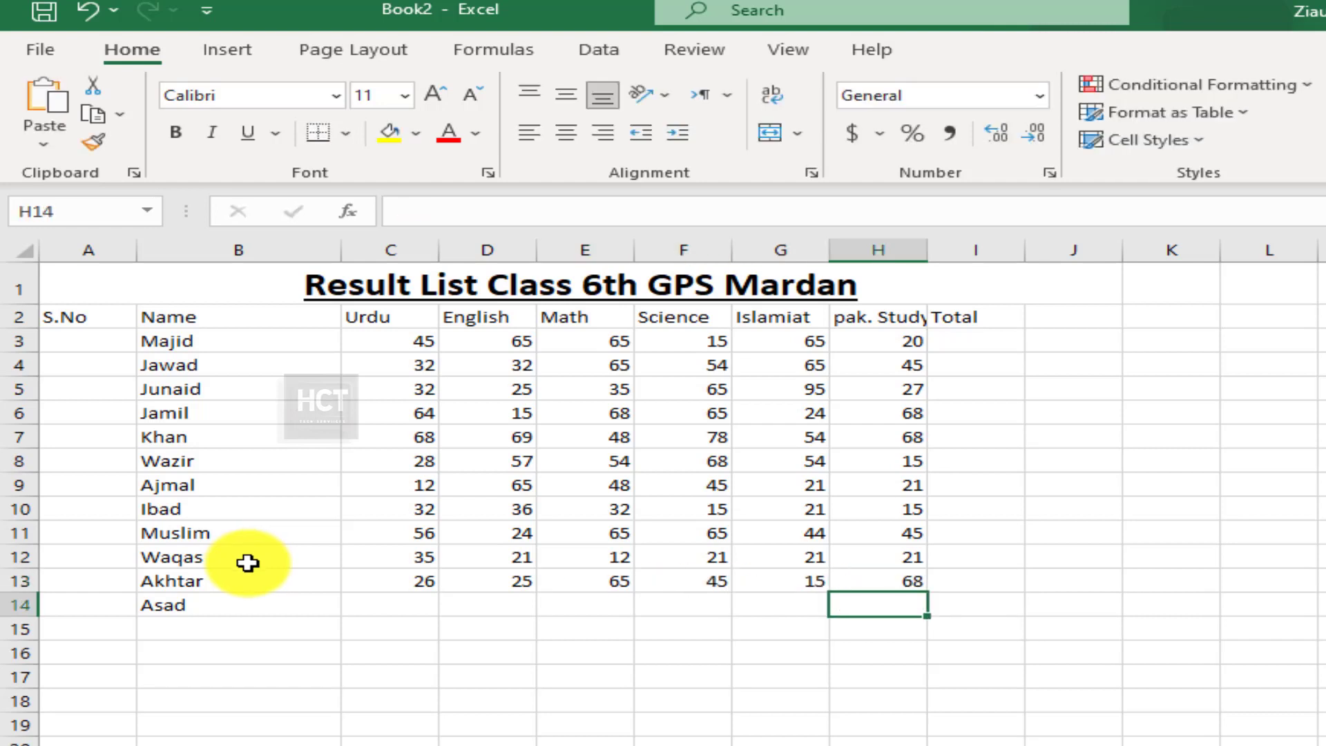
Step: Enter the last student's marks in C14:H14: Urdu 98, English 28, Math 15, Science 89, Islamiat 65 and pak. Study 21
text(2165)
key(Left)
text(89)
key(Left)
text(15)
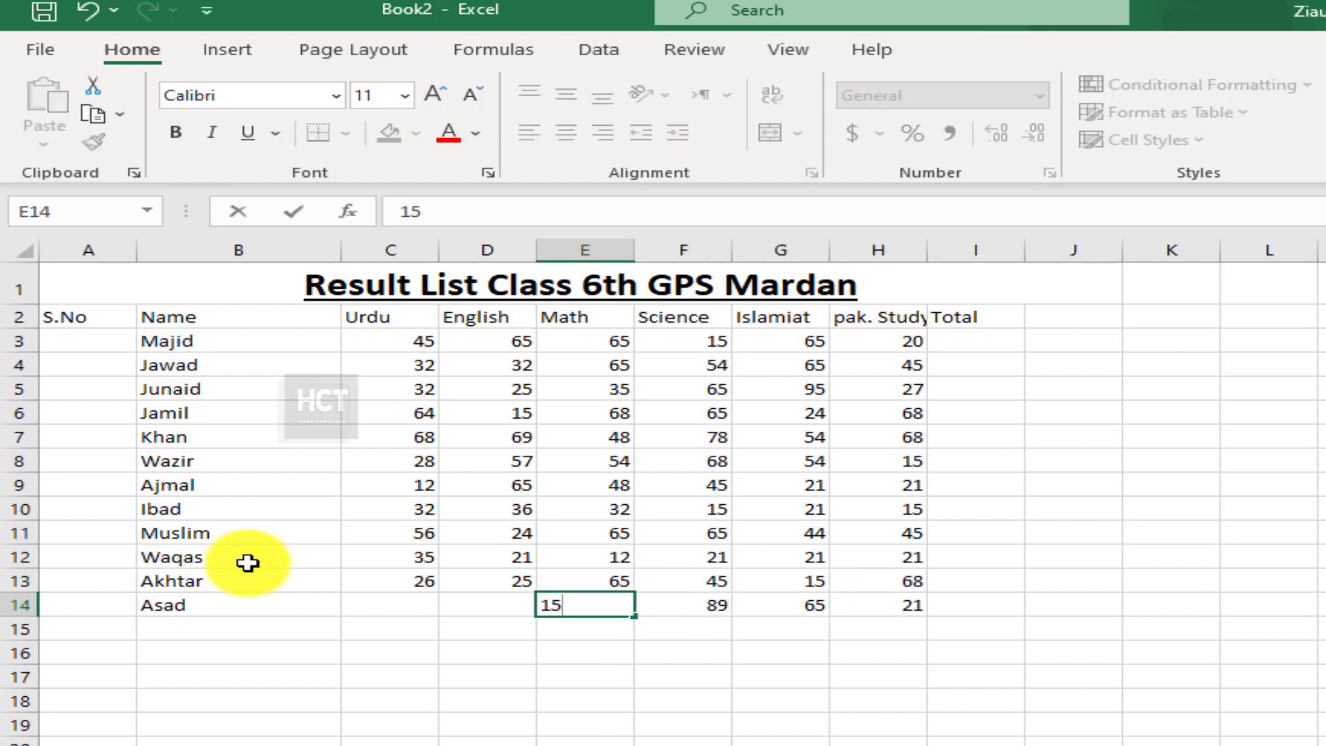
key(Left)
text(285)
key(BackSpace)
key(Left)
text(98)
key(Left)
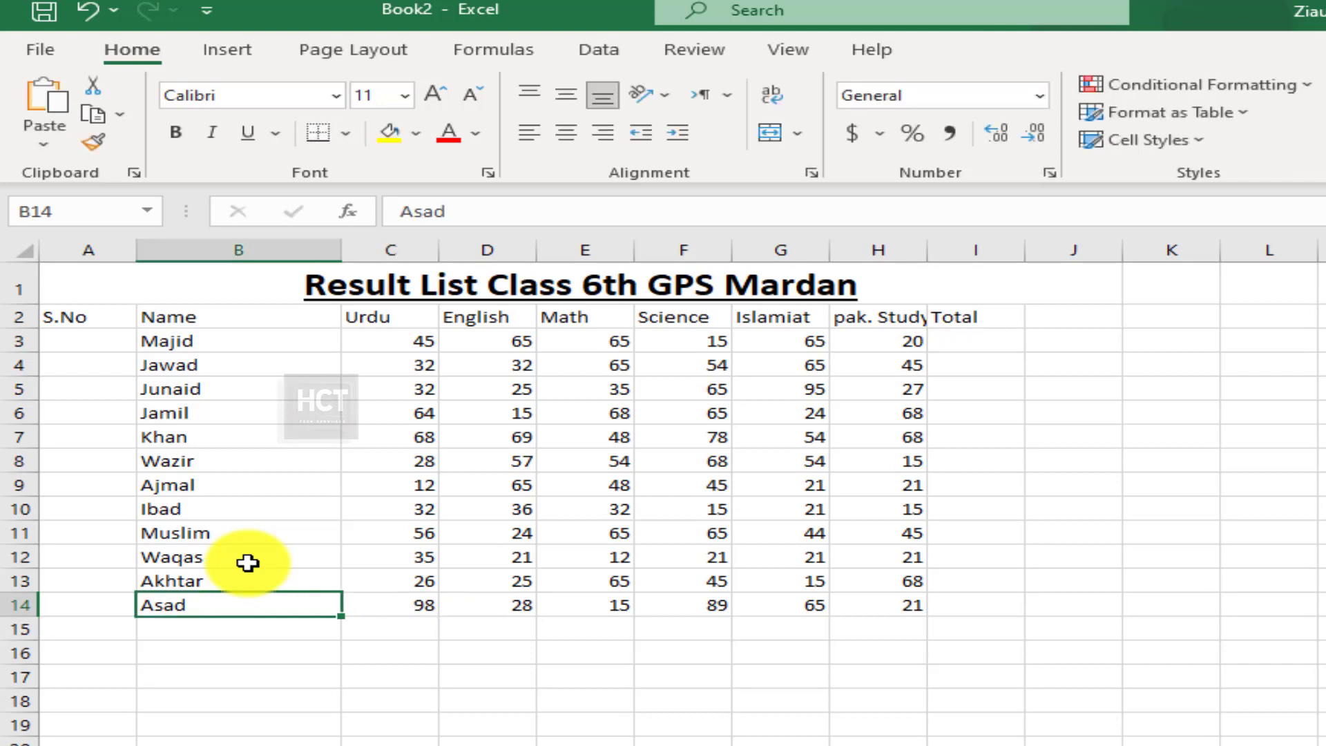
Step: Number the students 1 to 12 in A3:A14 by filling the series down from 1 and 2, and center the numbers horizontally
click(61, 341)
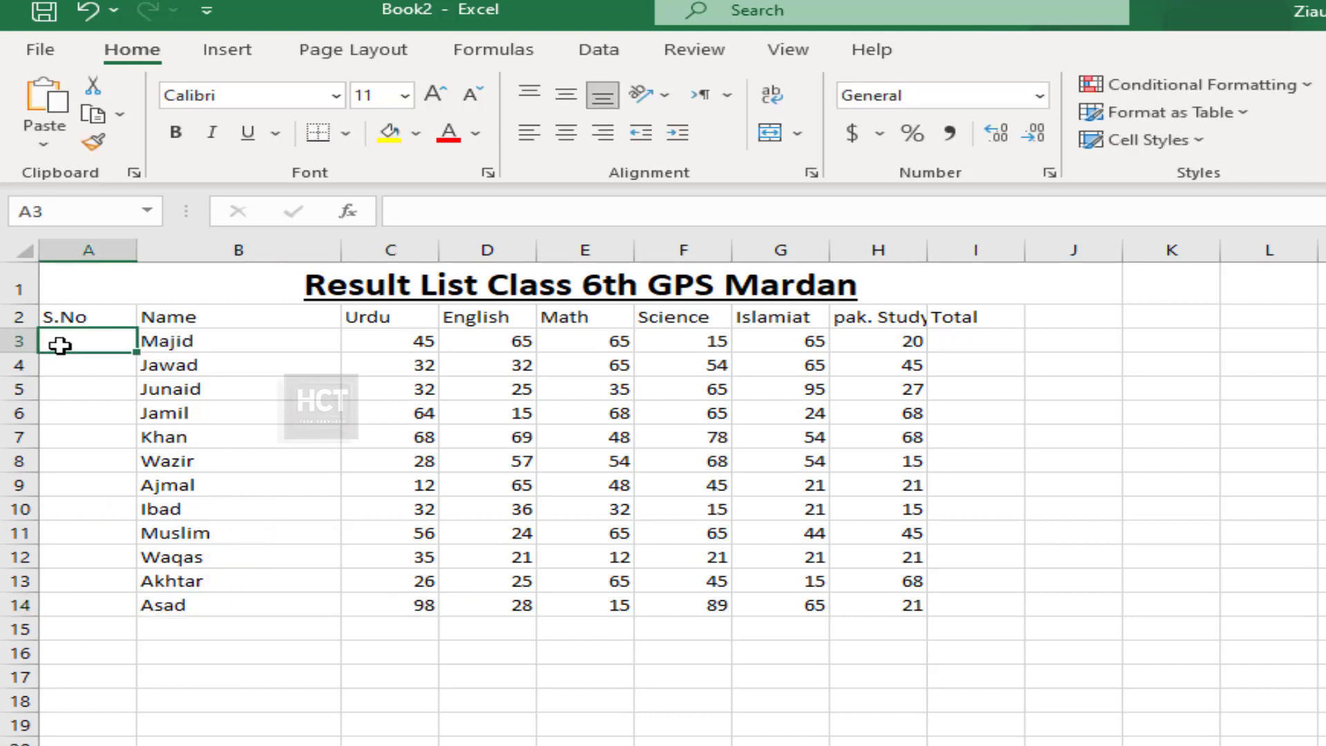
text(1)
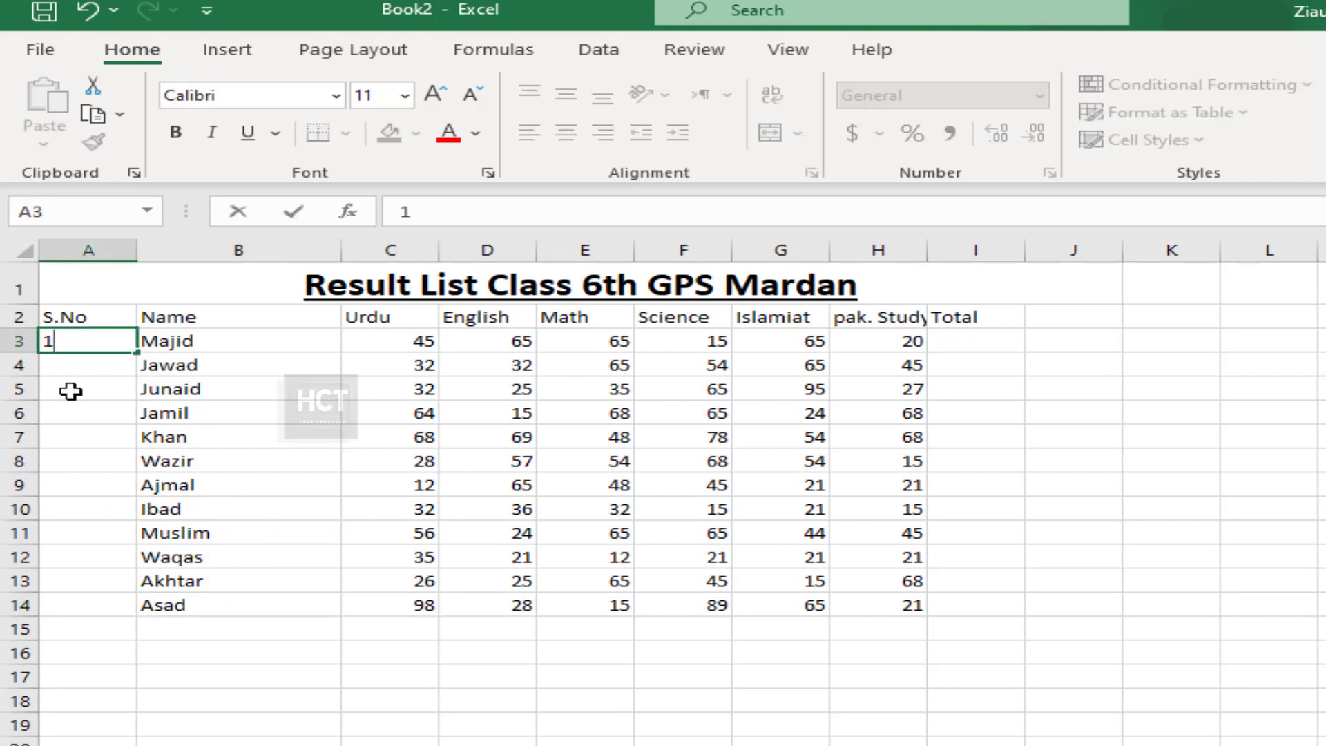
key(Return)
text(2)
key(Return)
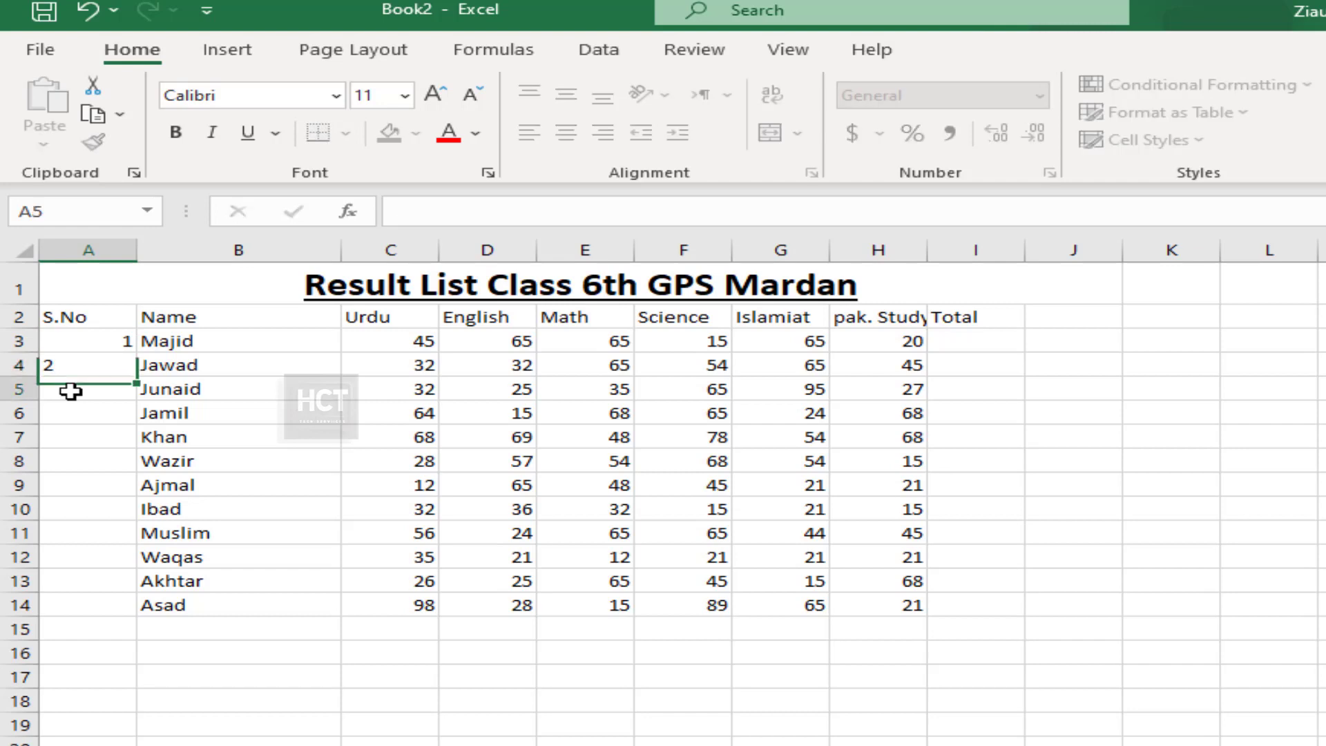
drag(102, 340, 104, 364)
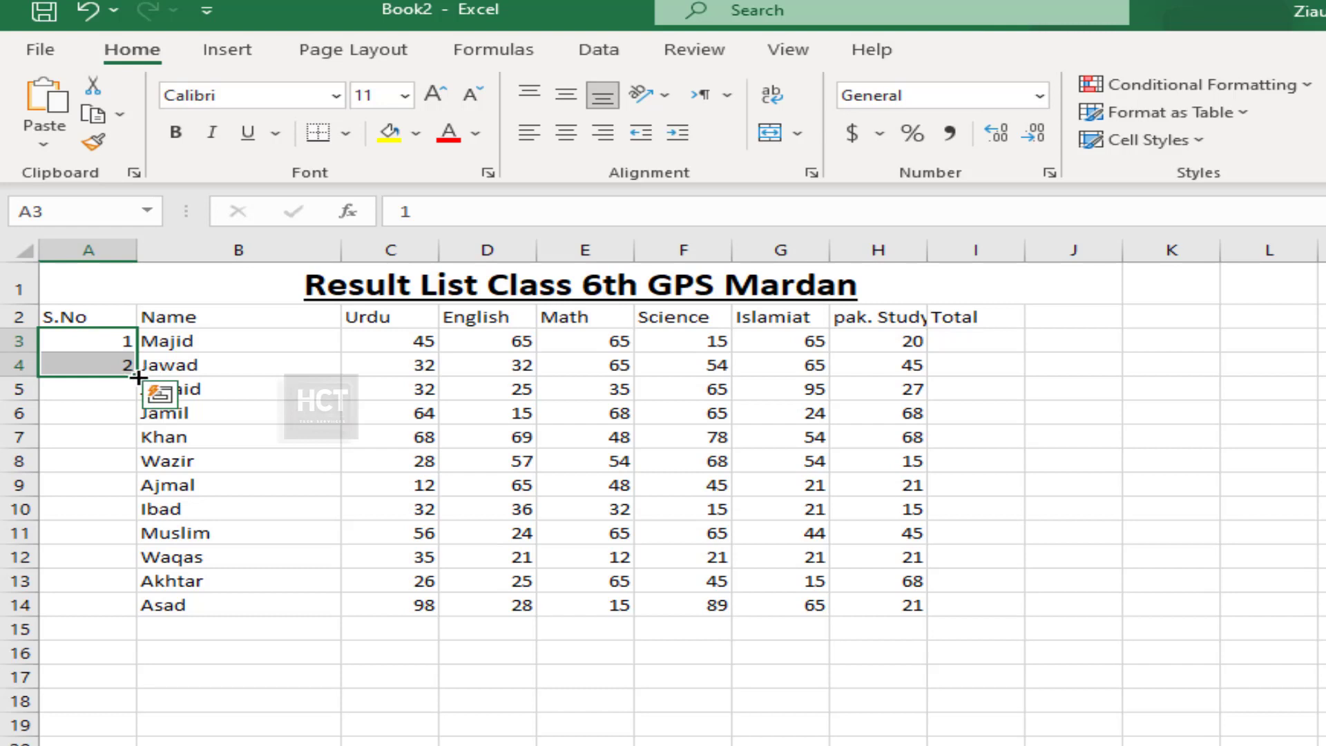
drag(137, 377, 132, 612)
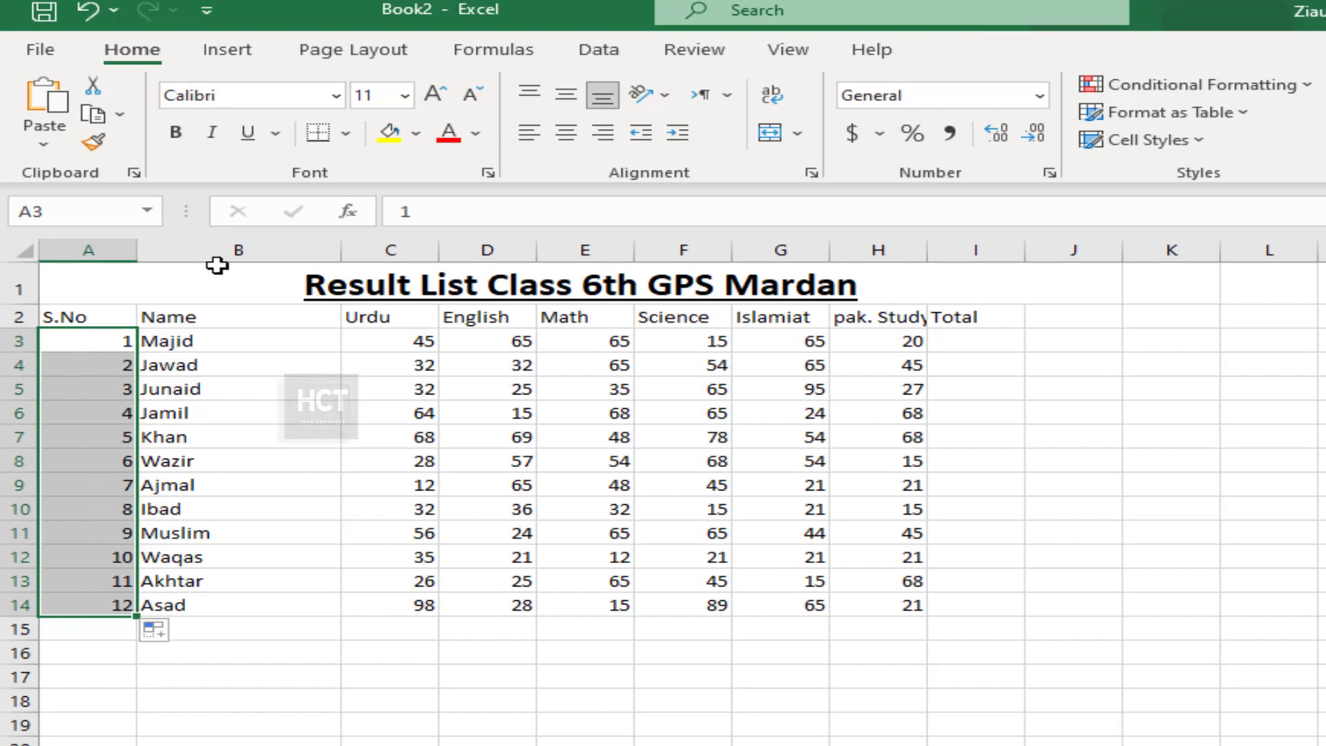
click(566, 139)
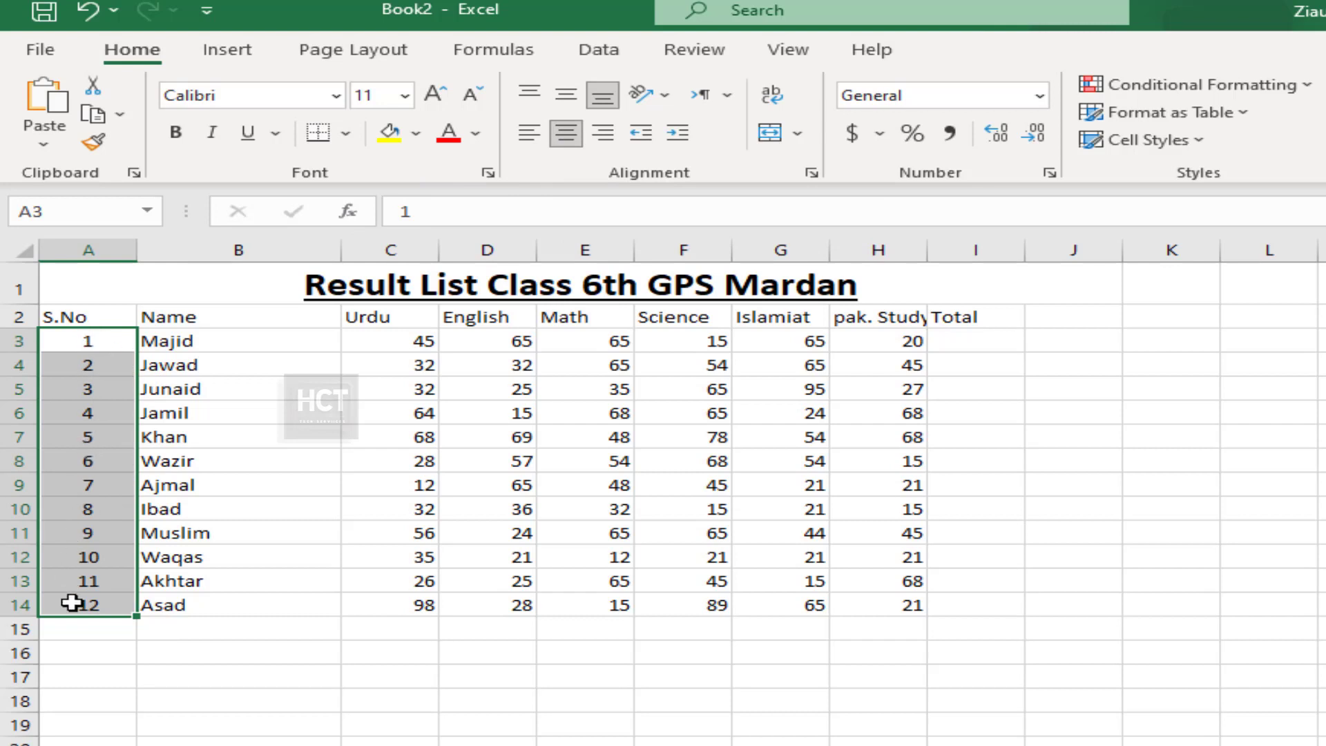
Step: Narrow column B by about a third and center the marks in C3:H14 horizontally
click(261, 318)
drag(346, 250, 277, 259)
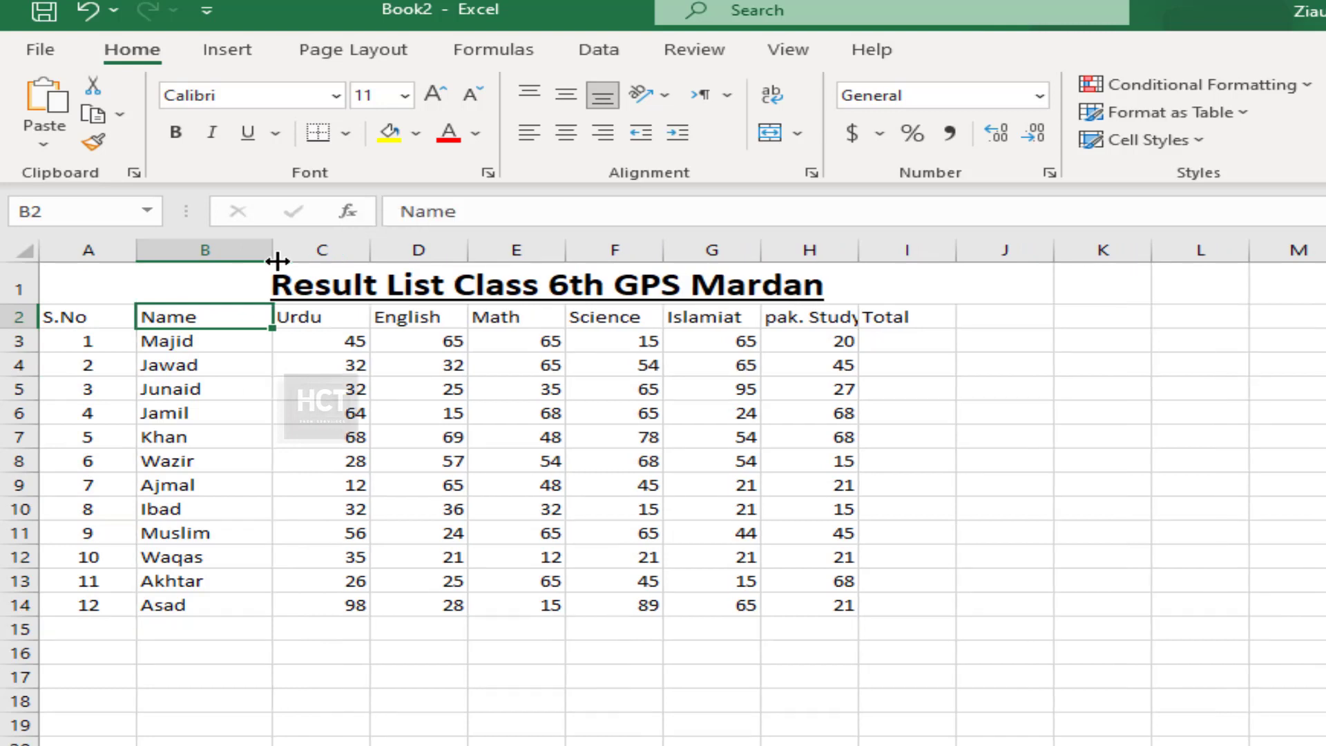
drag(317, 341, 832, 602)
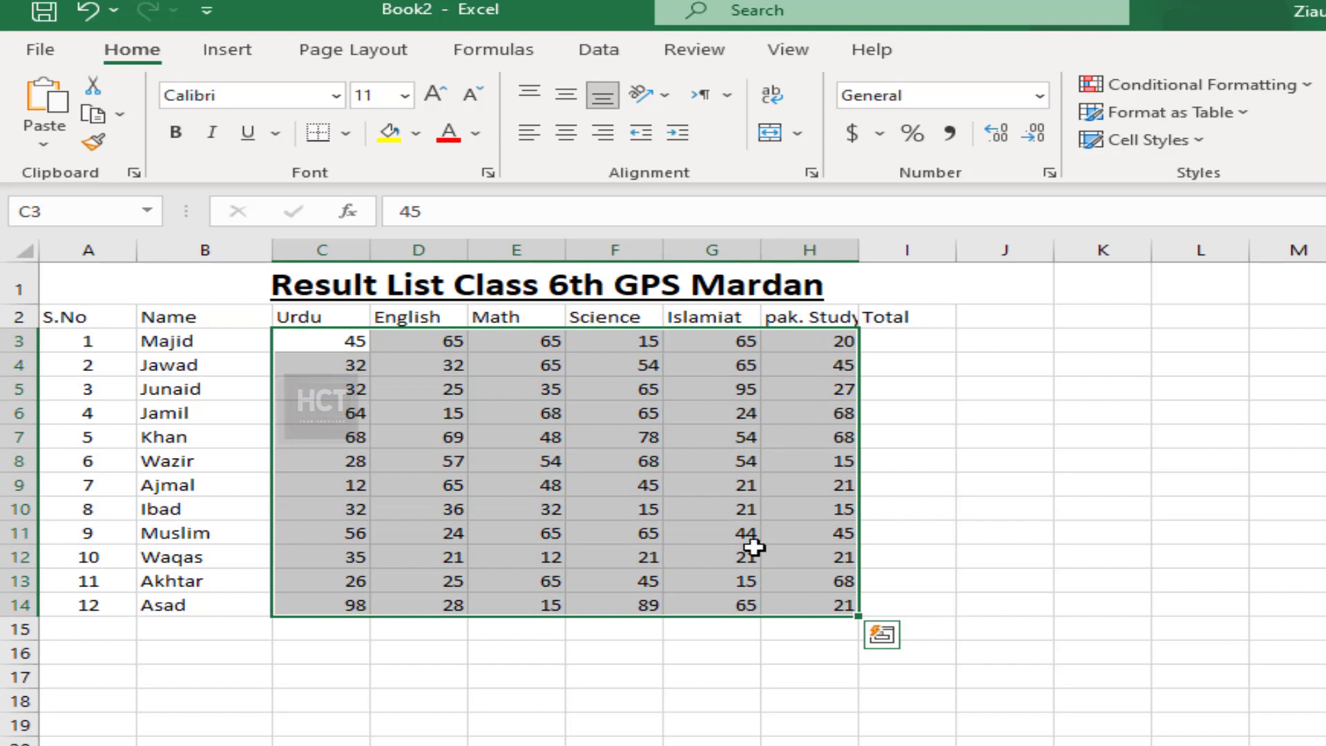
click(565, 131)
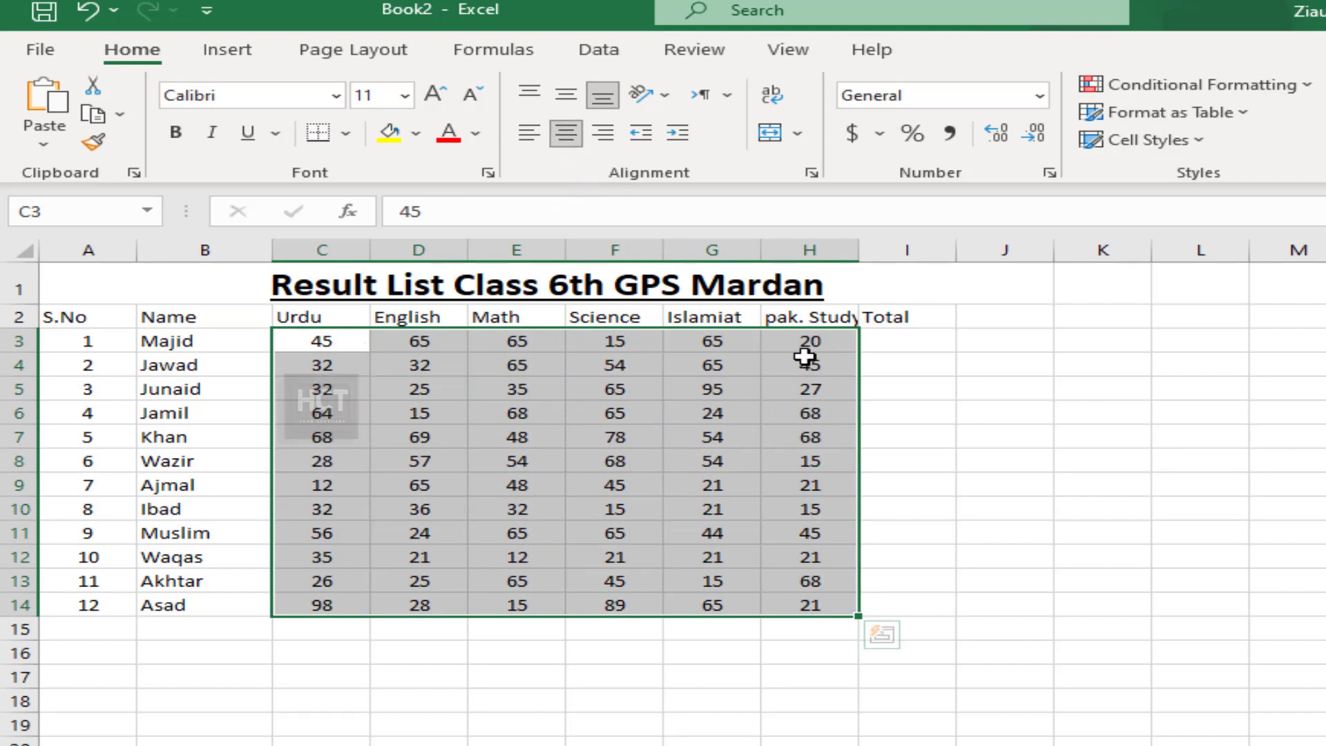
Step: Increase the font size of the headings in A2:I2 to 14 and widen column H to fit the pak. Study heading
click(156, 319)
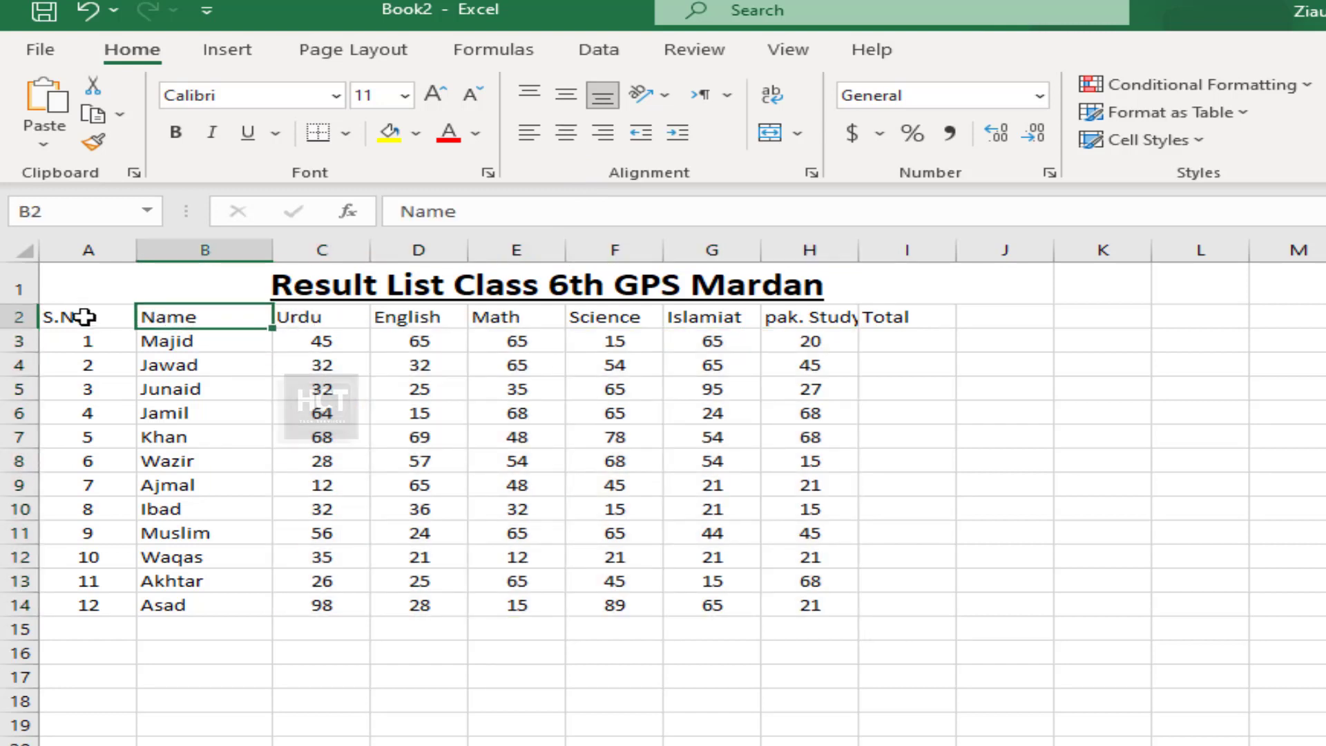
drag(53, 315, 885, 307)
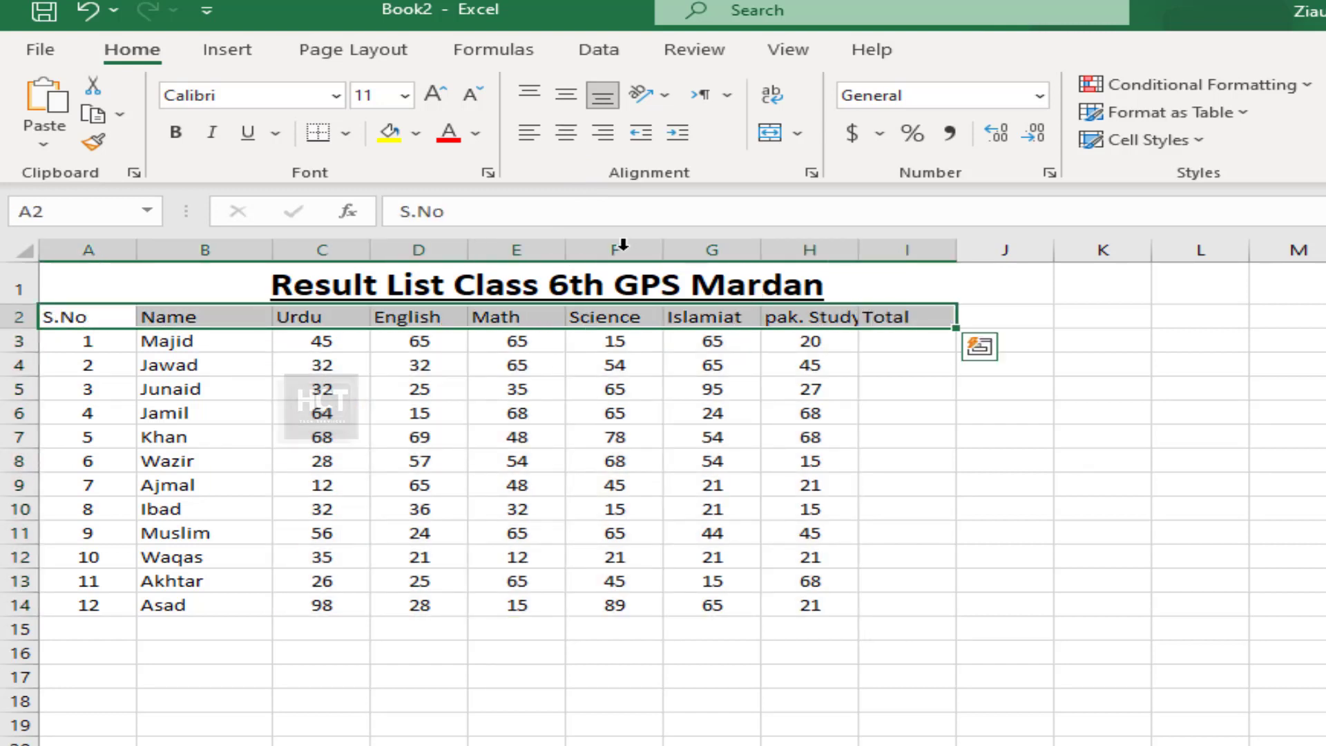
click(435, 95)
click(435, 95)
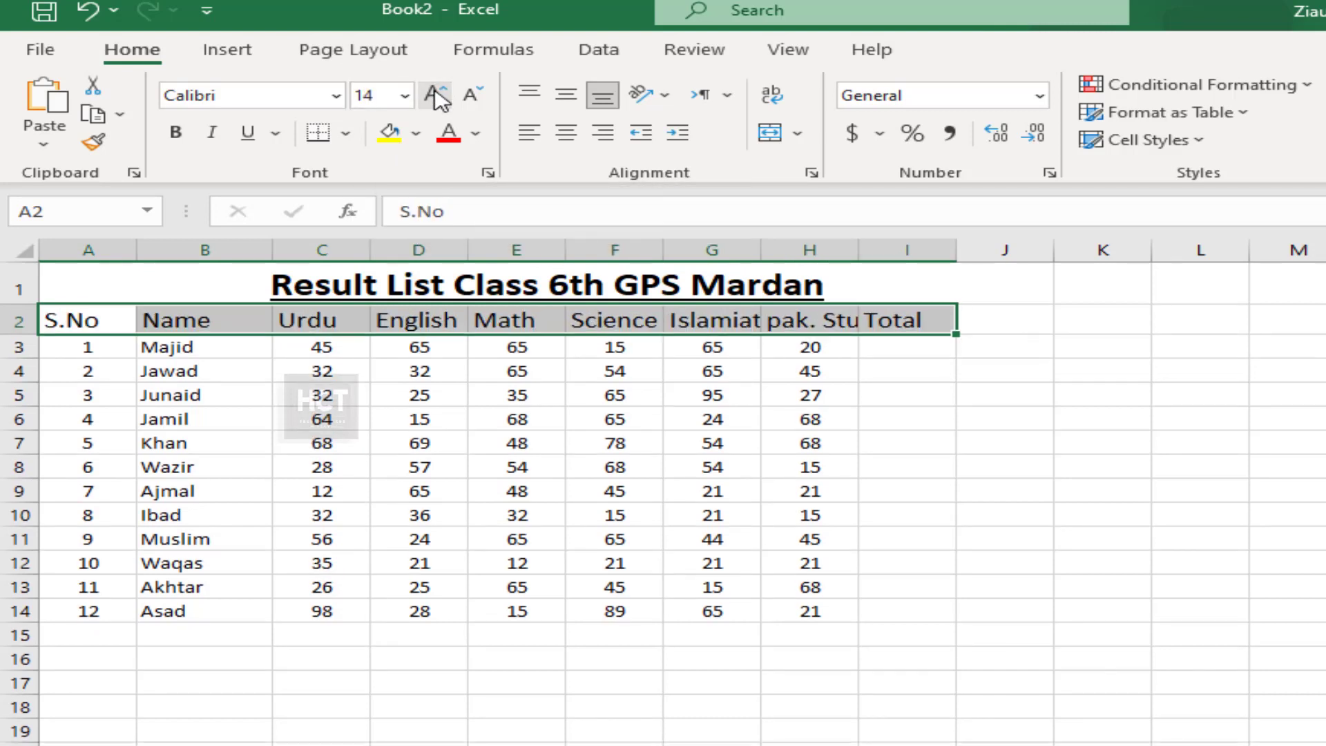
click(582, 390)
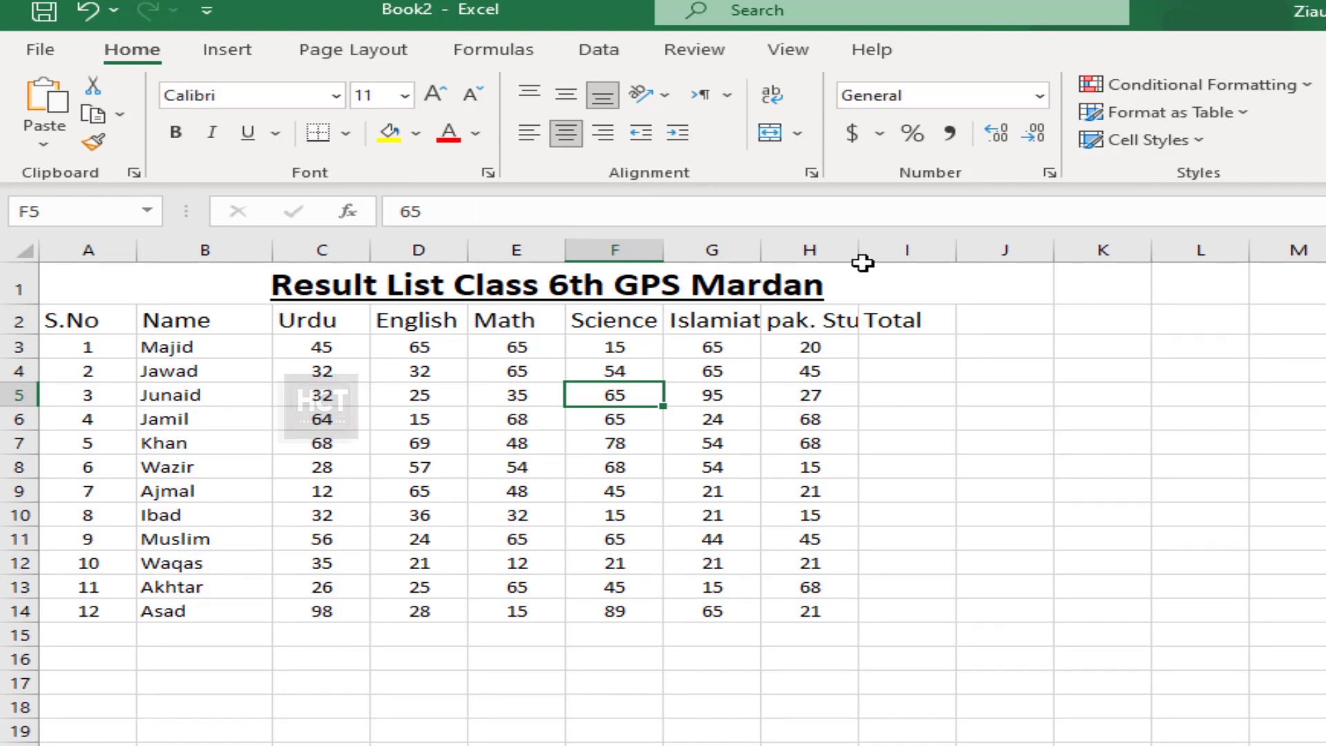
drag(854, 245, 899, 250)
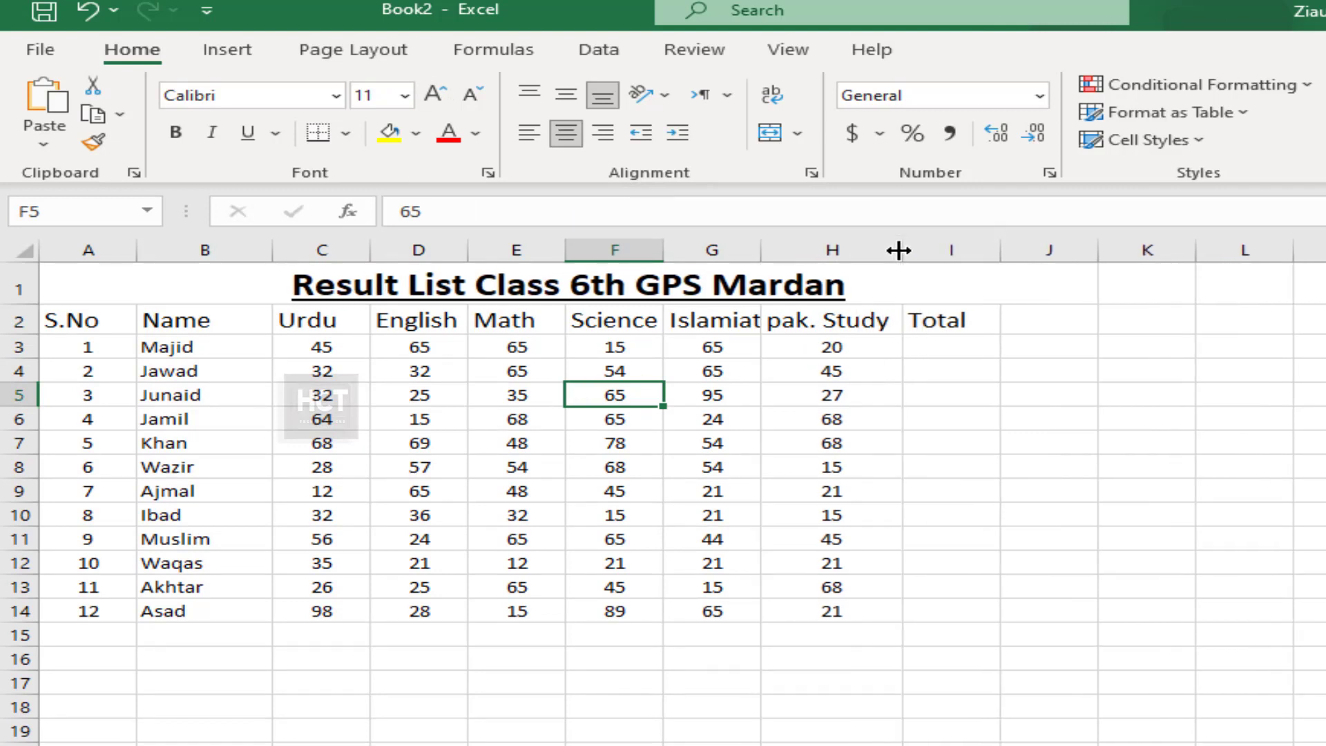
Step: Total the first student's marks in I3 with the formula =c3+d3+e3+f3+g3+h3 and review the entered formula
click(943, 345)
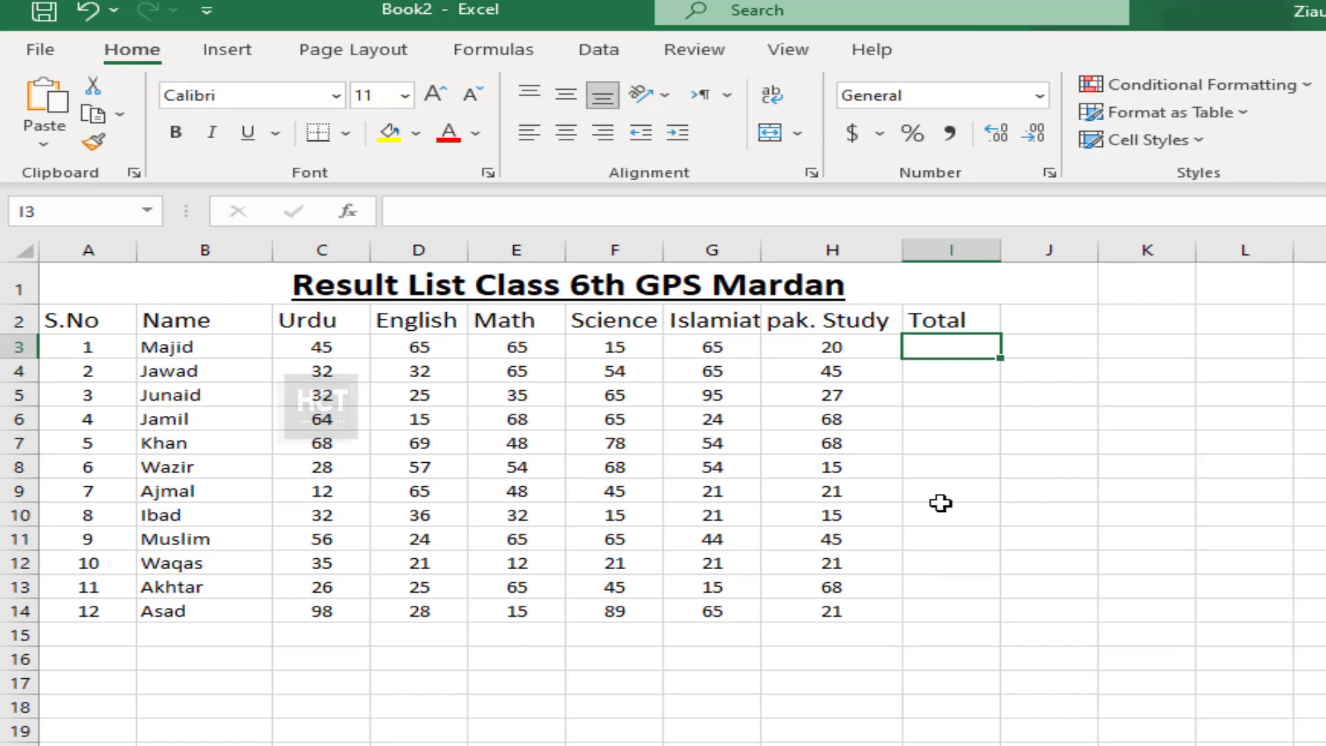
text(=)
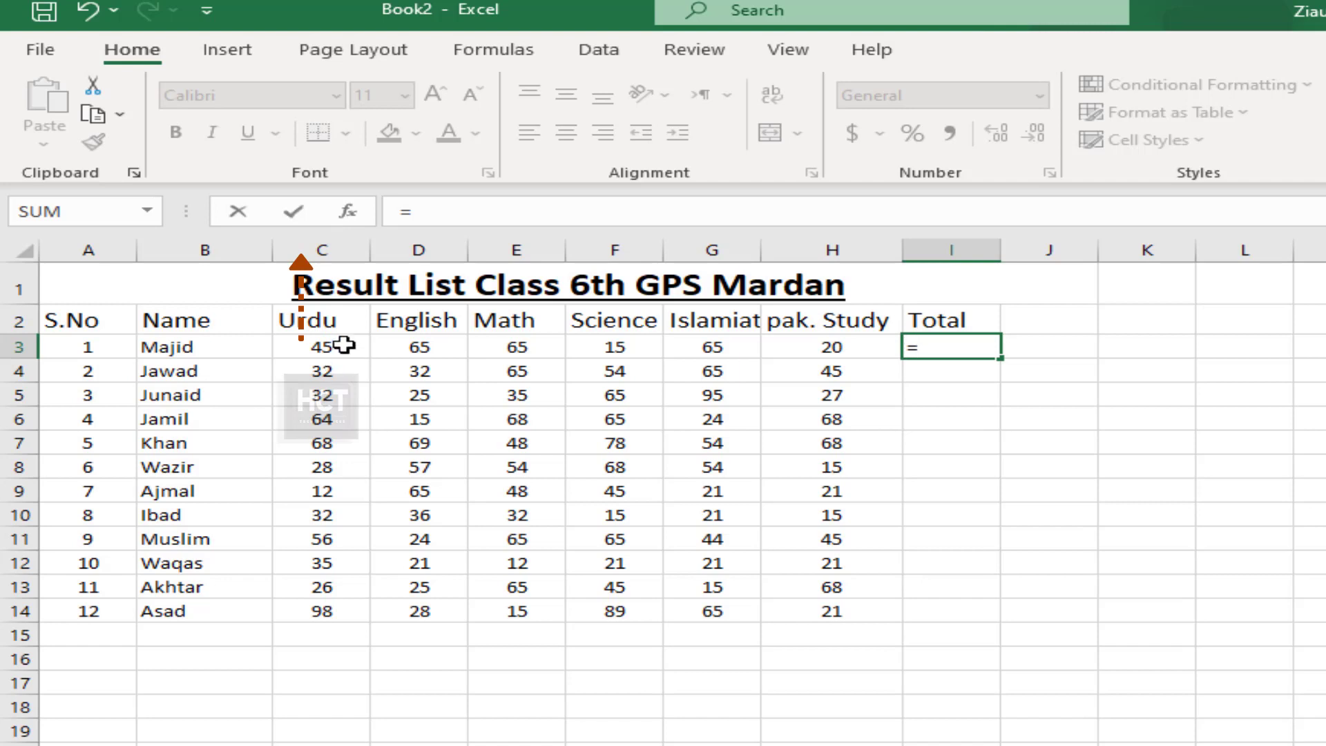
text(c)
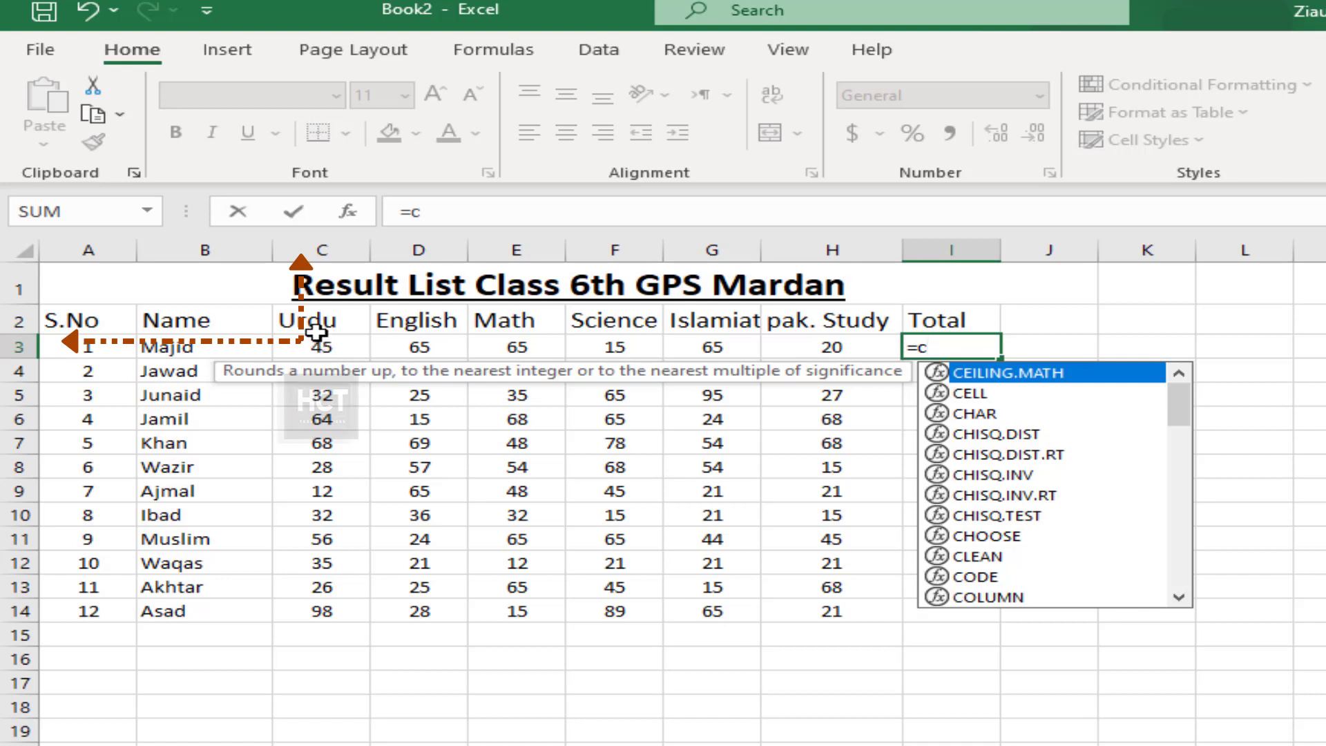
text(3+)
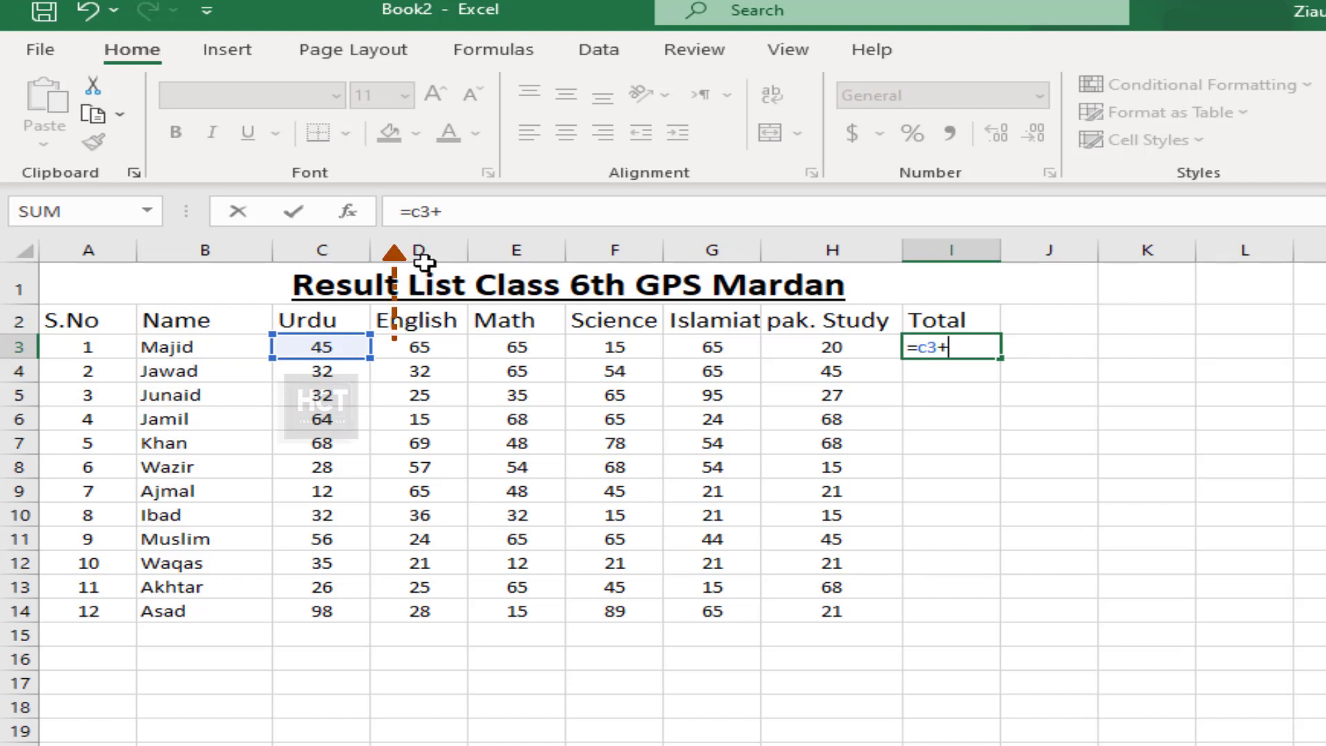
text(d)
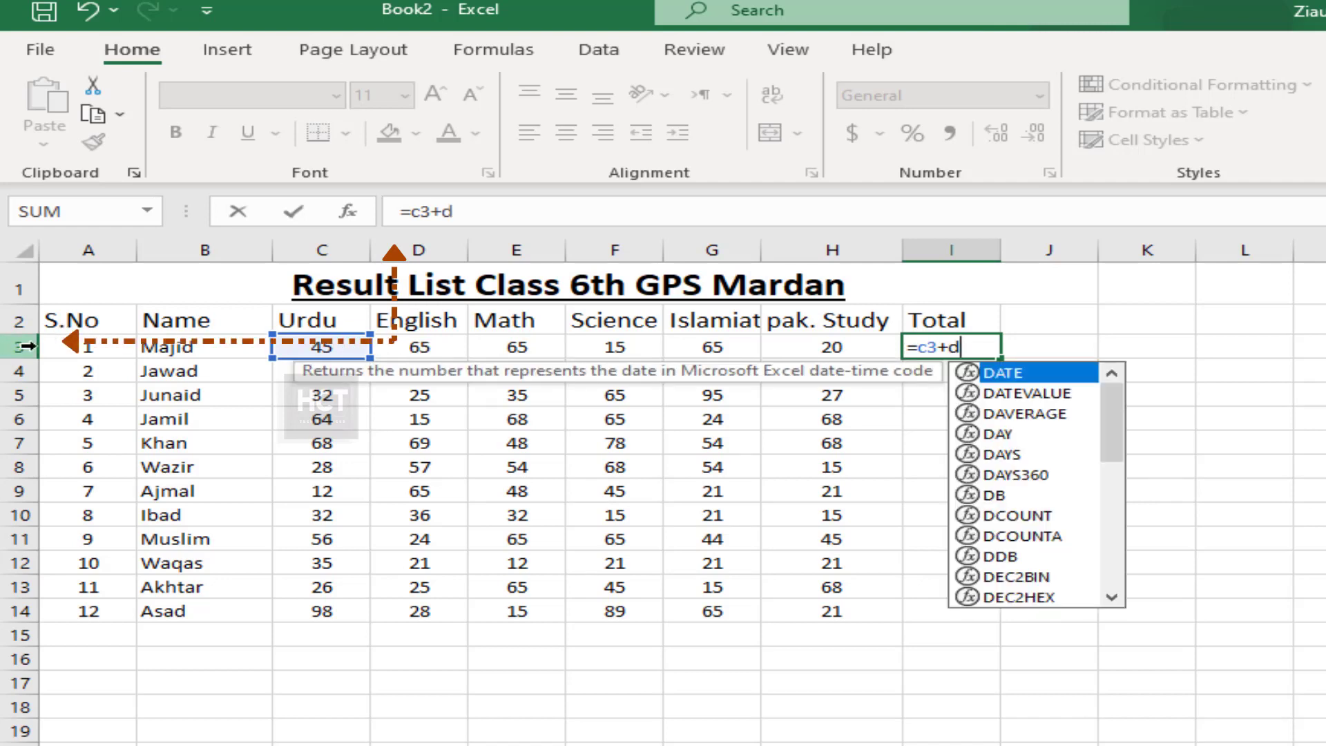
text(3)
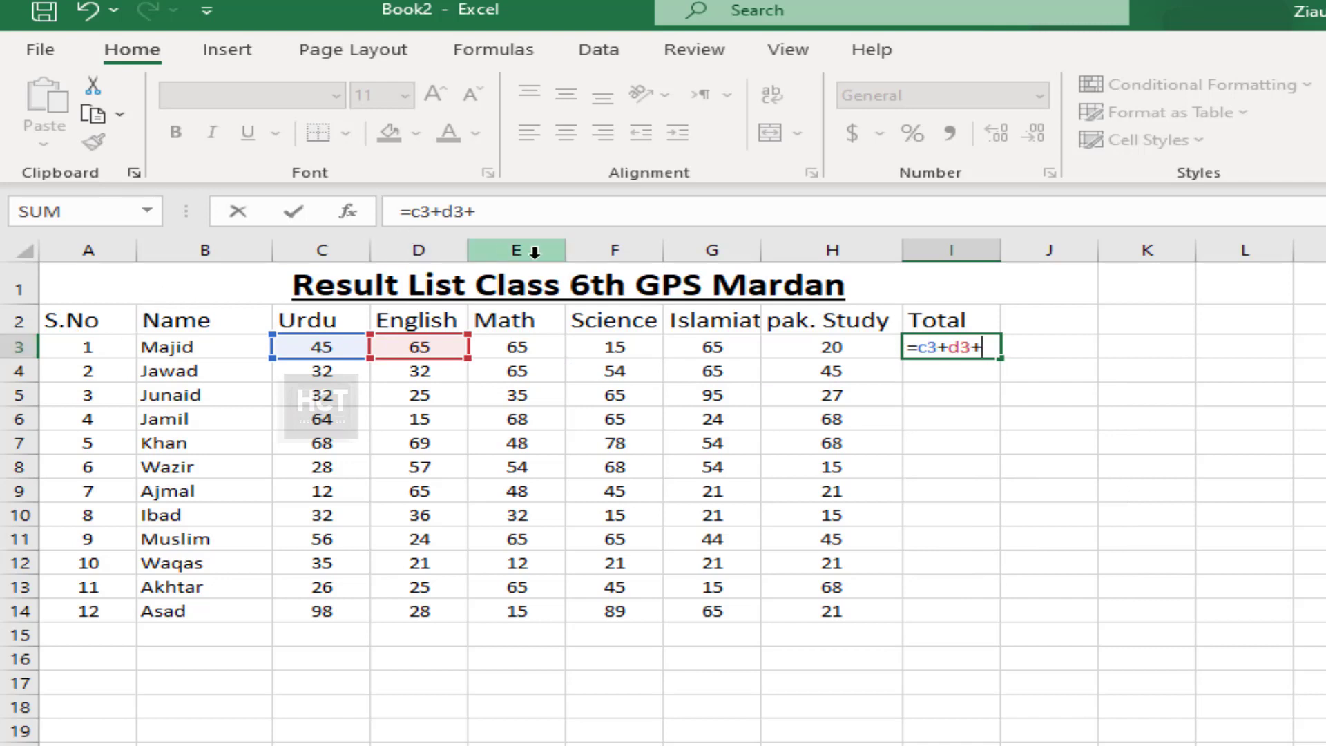
text(+)
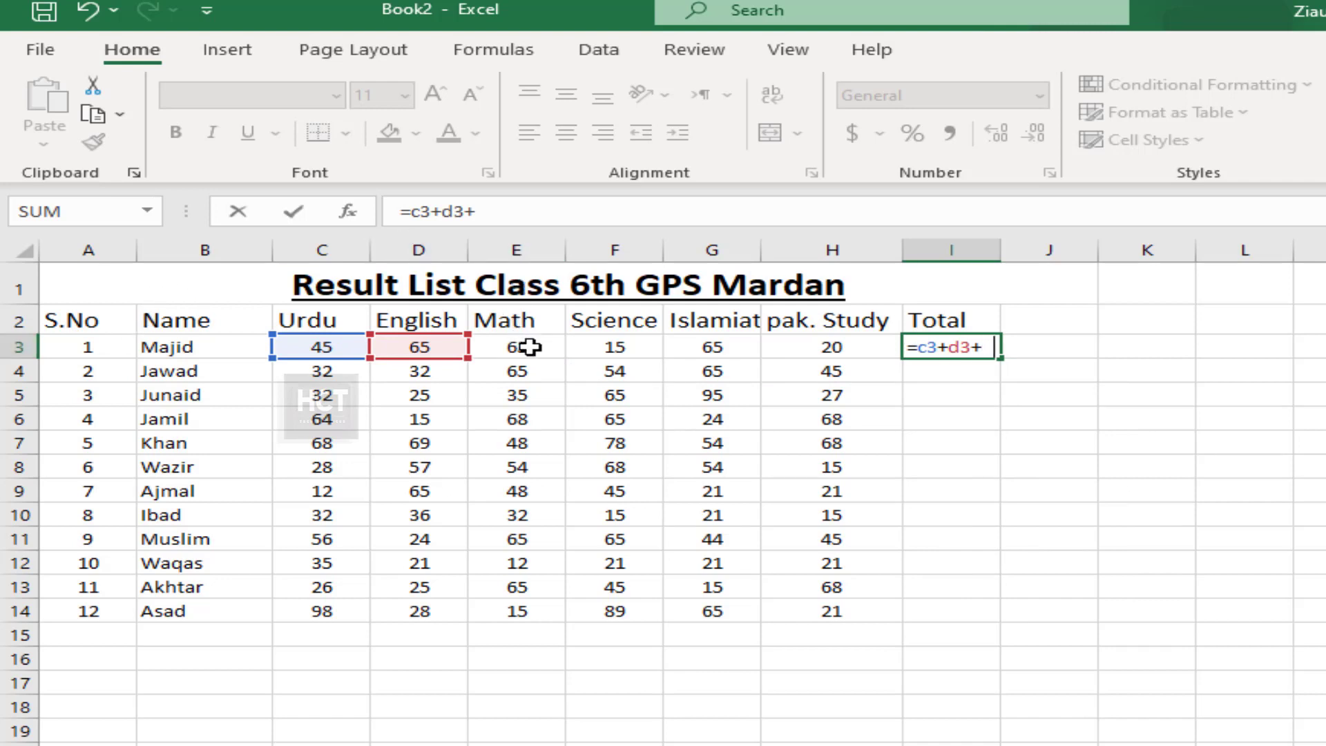
text(e3)
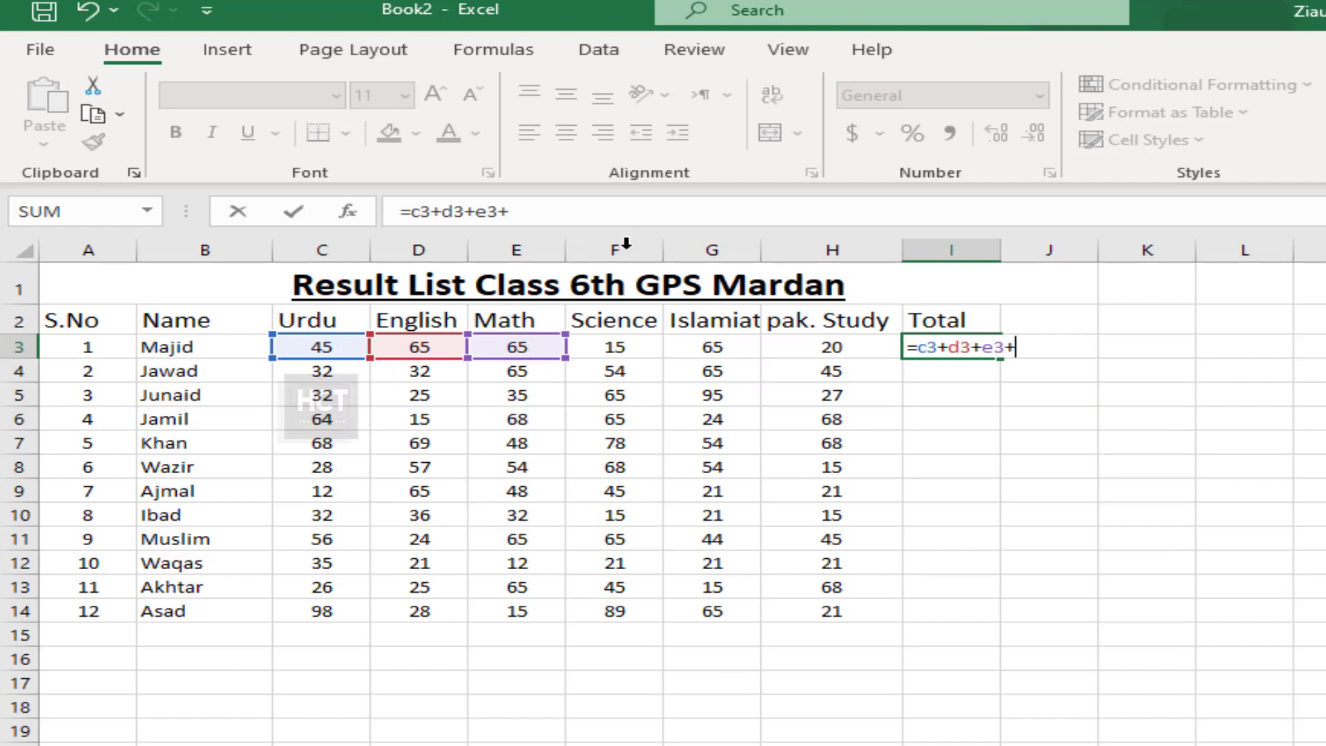
text(+f)
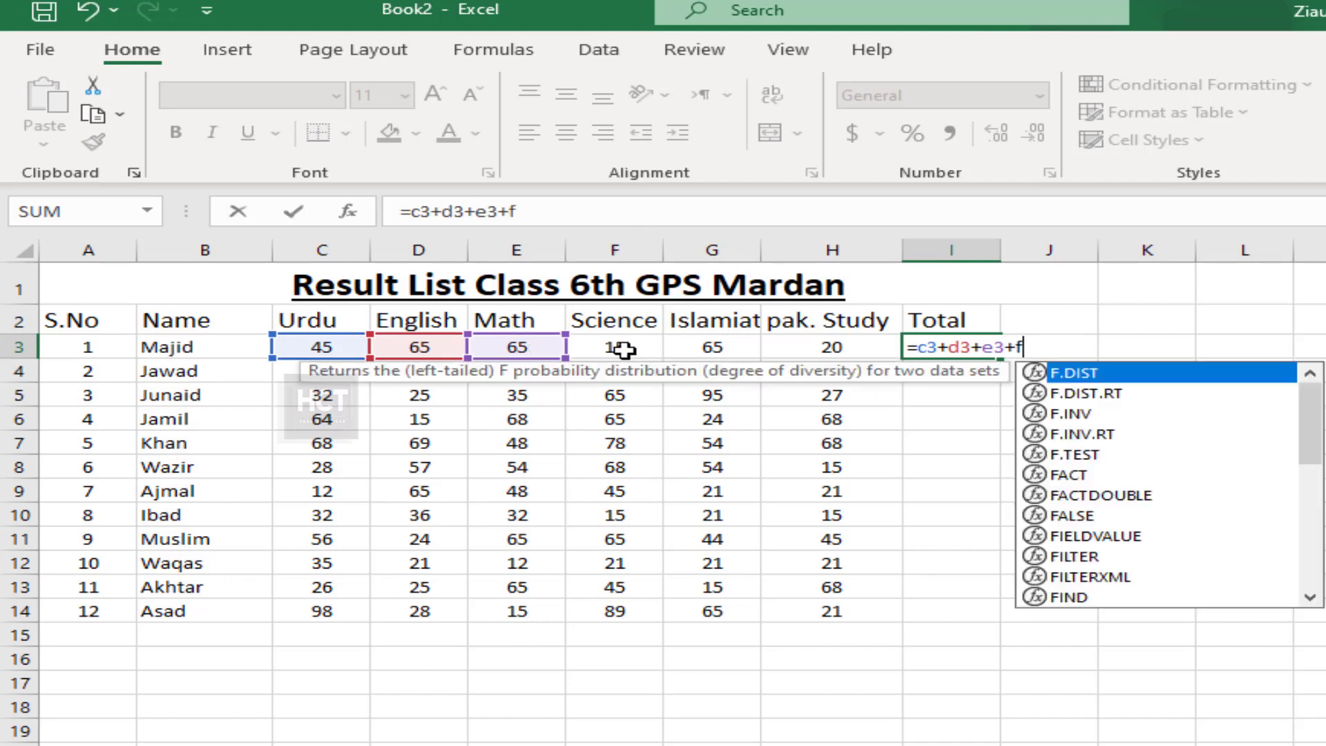
text(3)
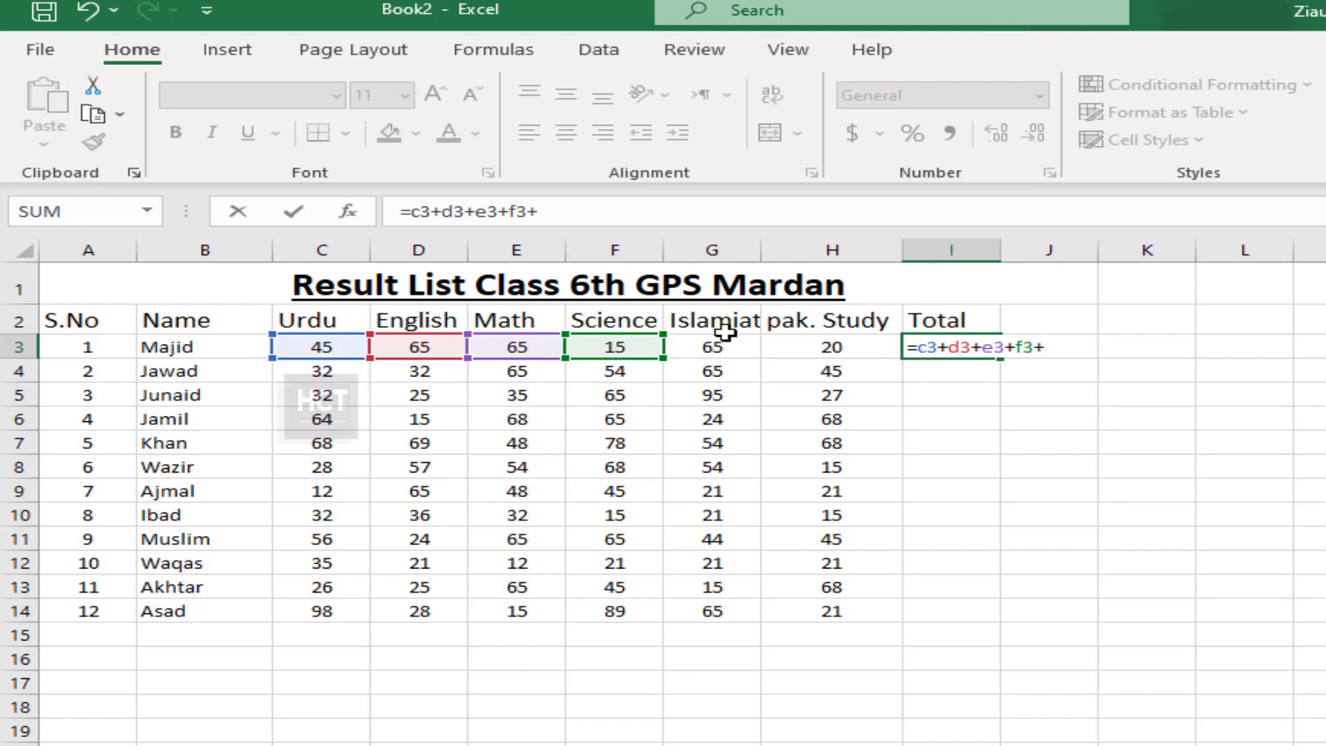
text(+g3)
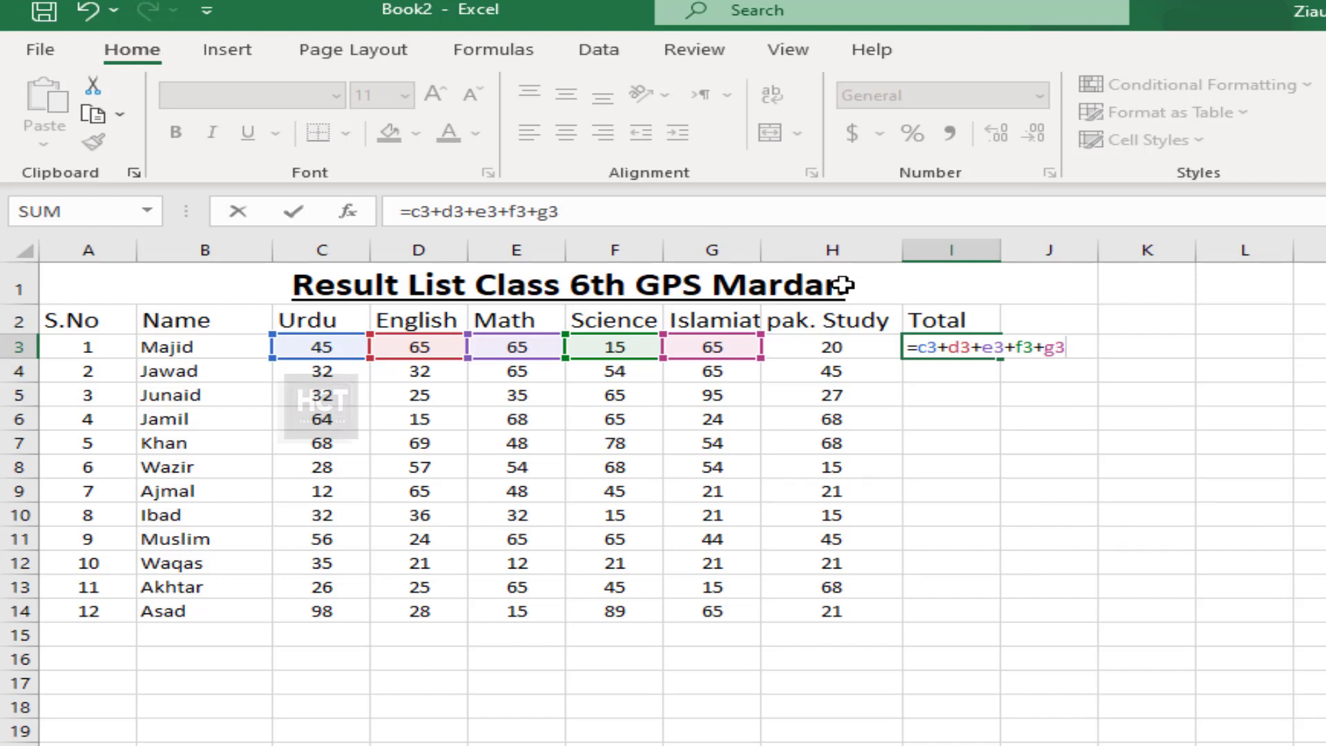
text(+h)
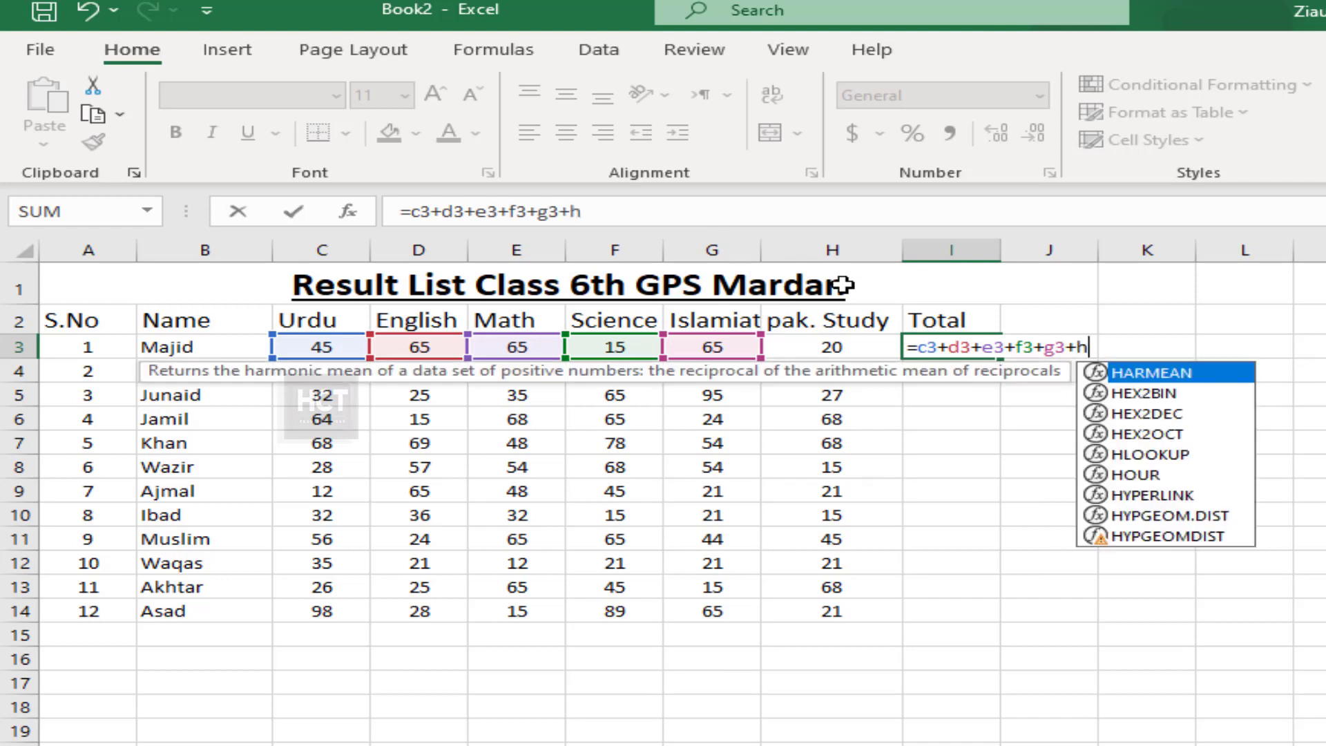
text(3)
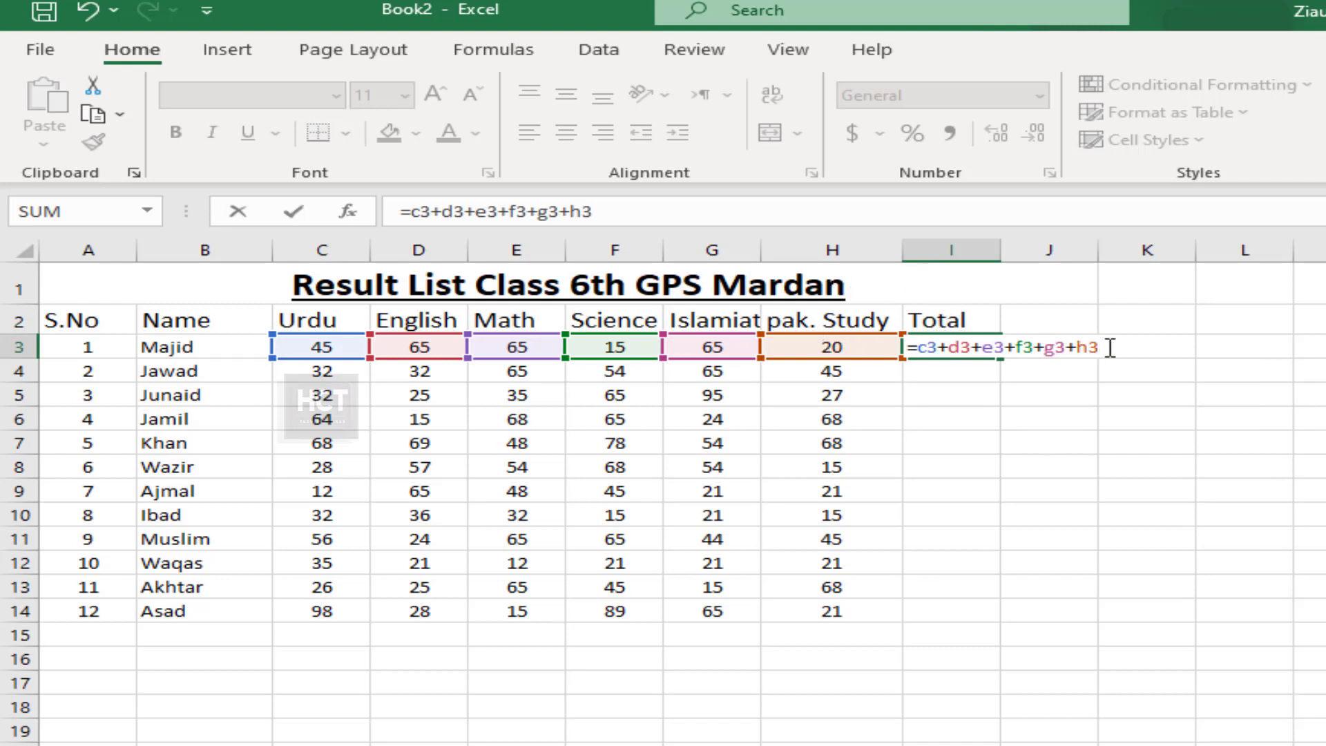
key(Return)
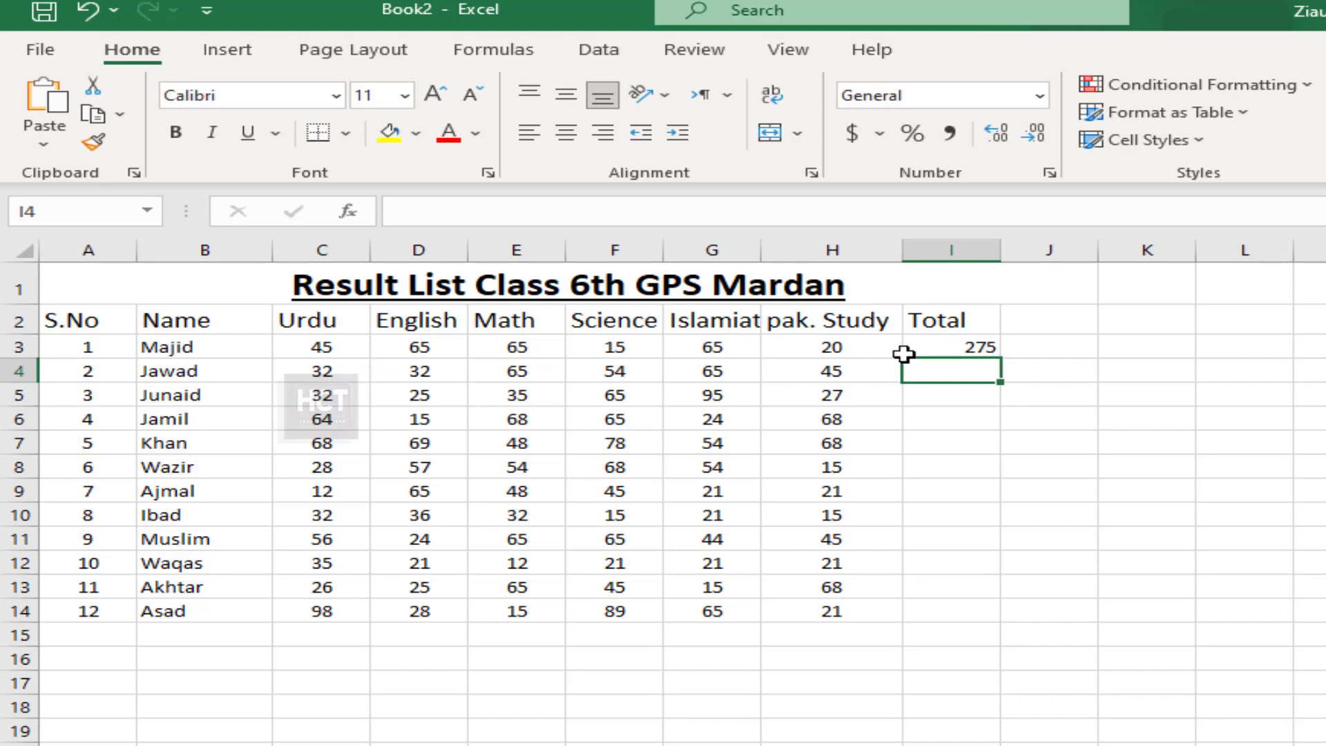
click(967, 347)
click(607, 212)
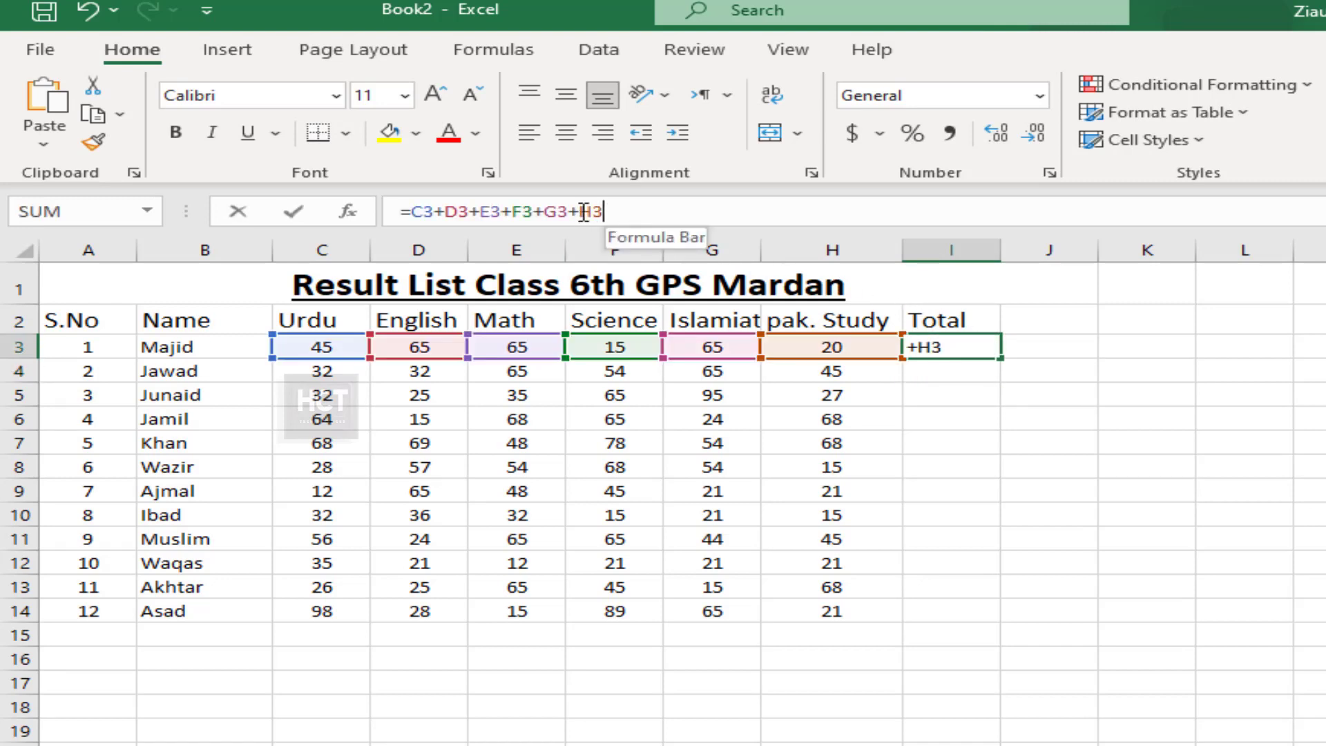
drag(603, 211, 390, 219)
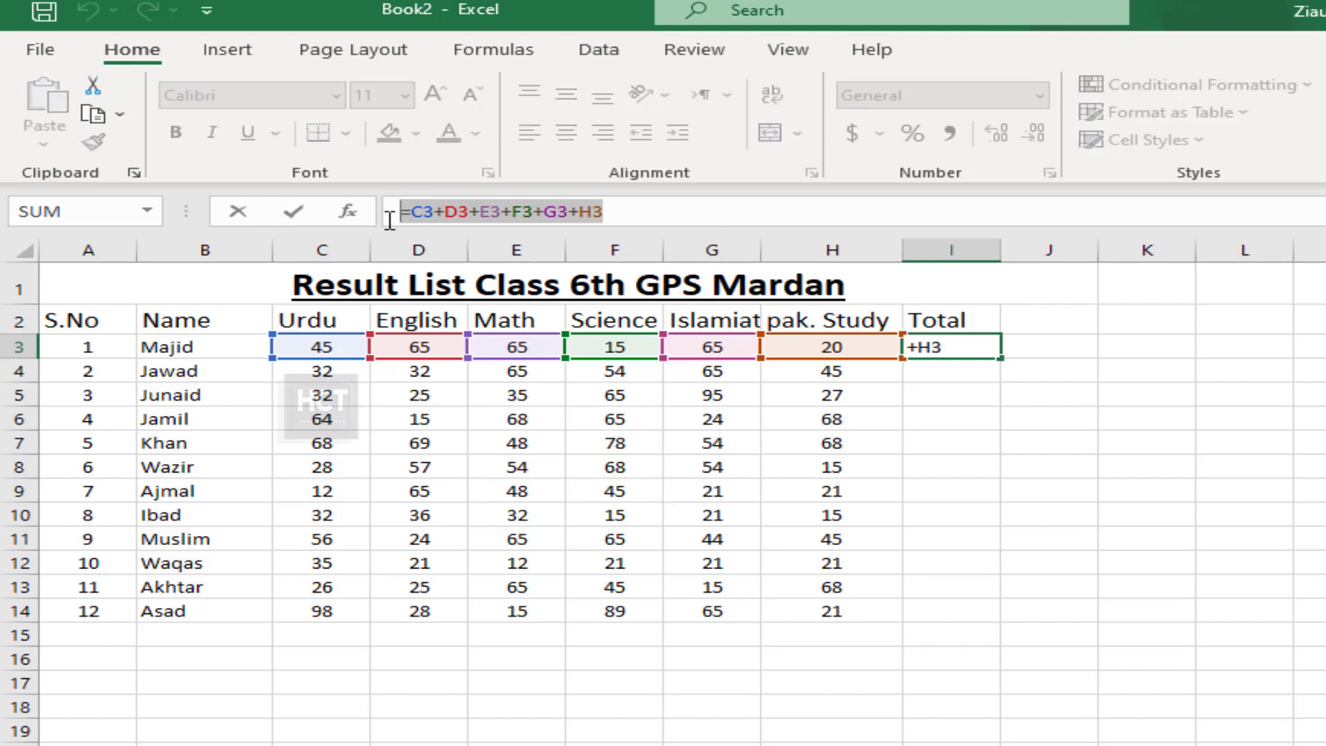
key(Return)
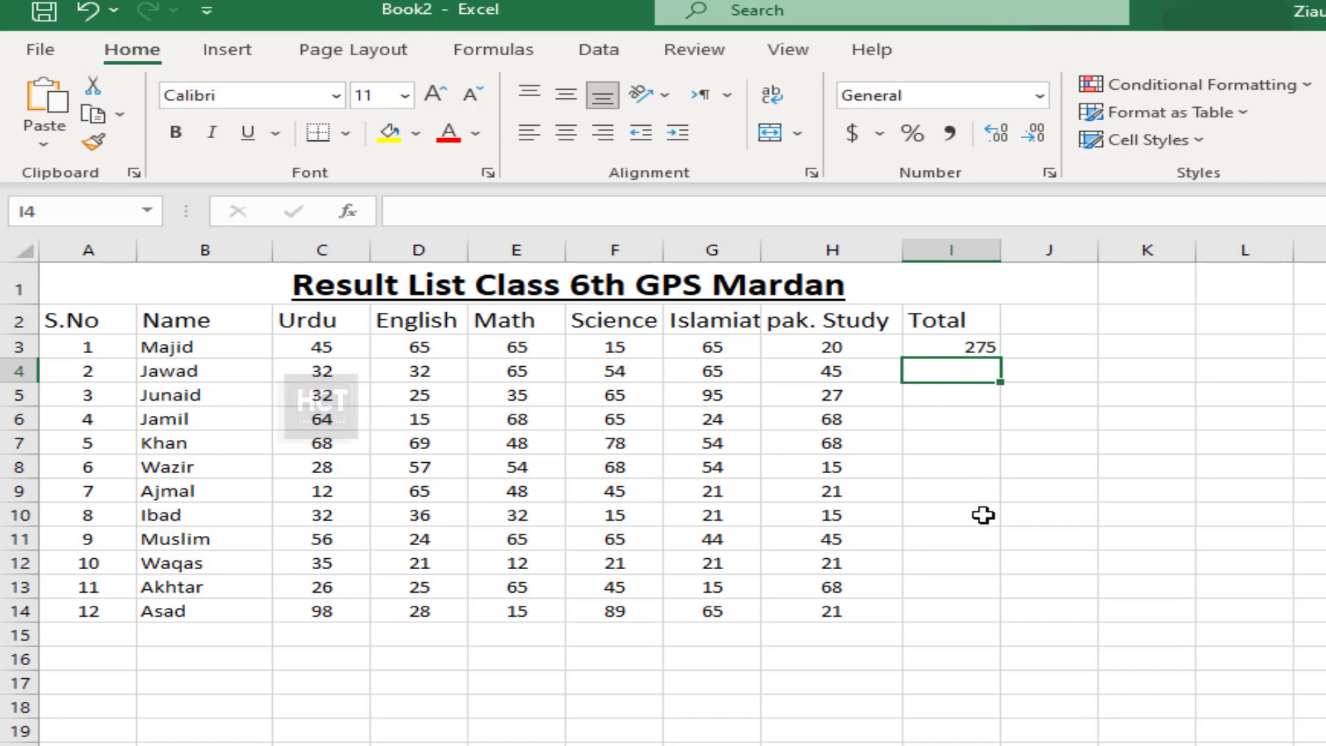
Step: Total the second student's marks in I4 with the formula =sum(c4:h4) and review the entered formula
text(=)
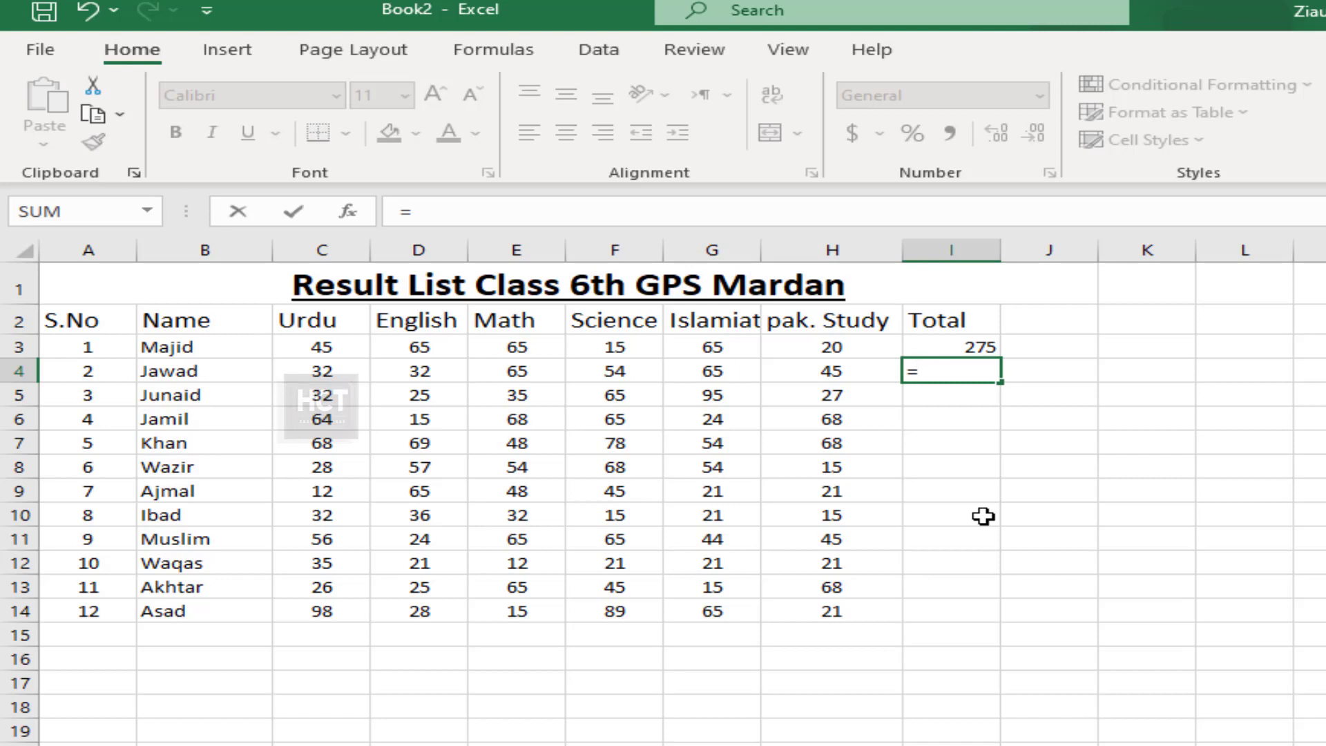
text(su)
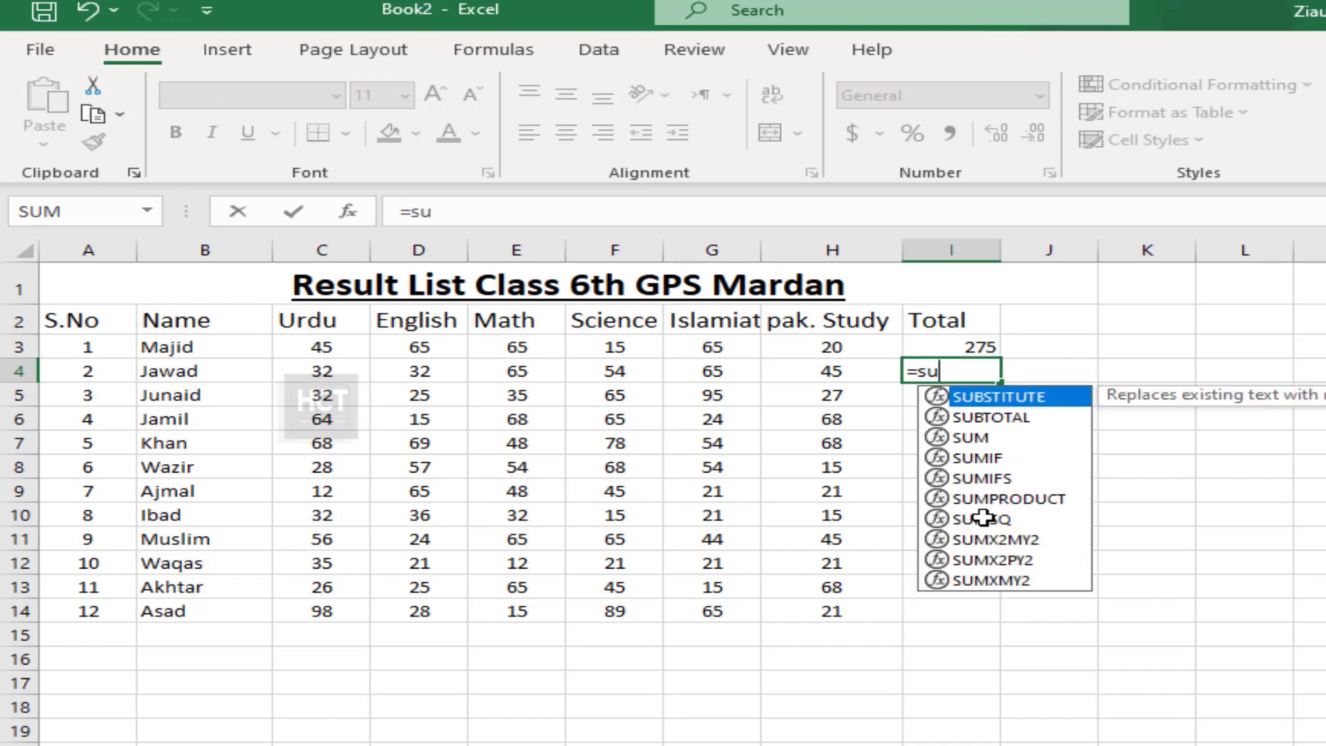
text(m)
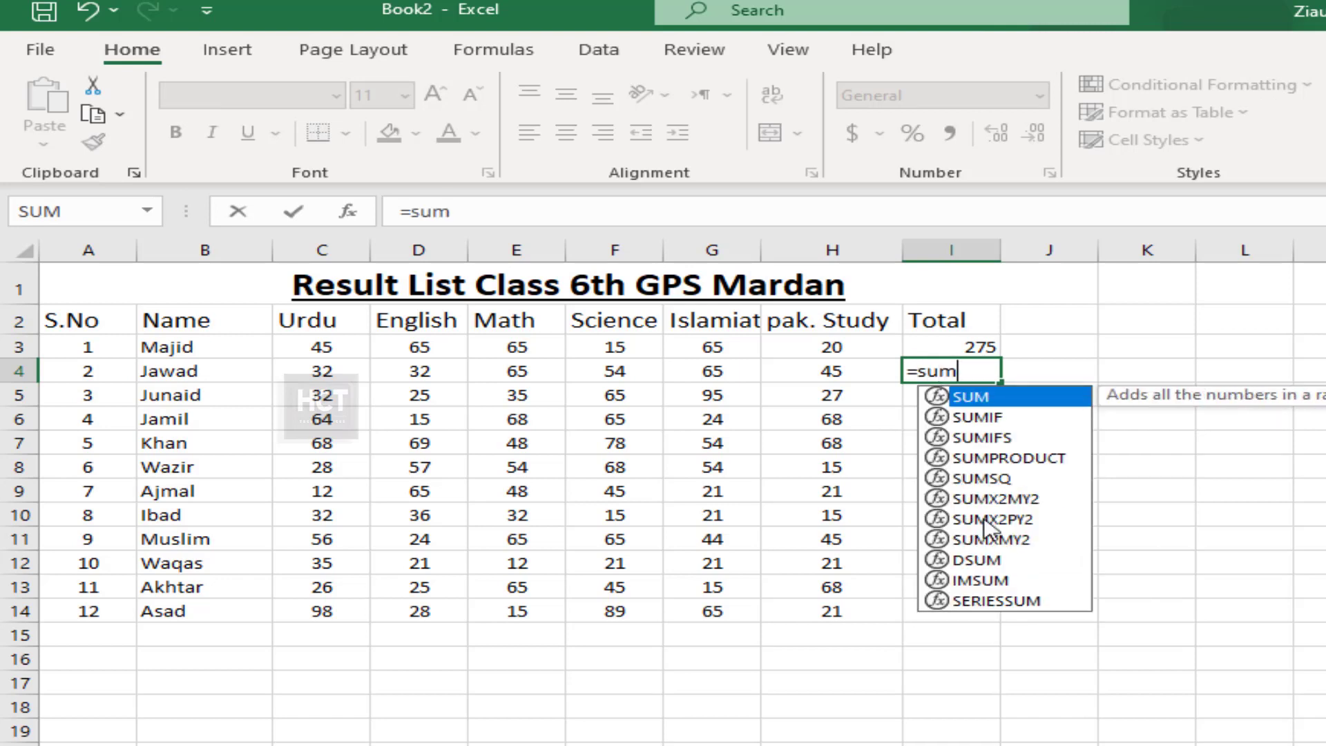
text(()
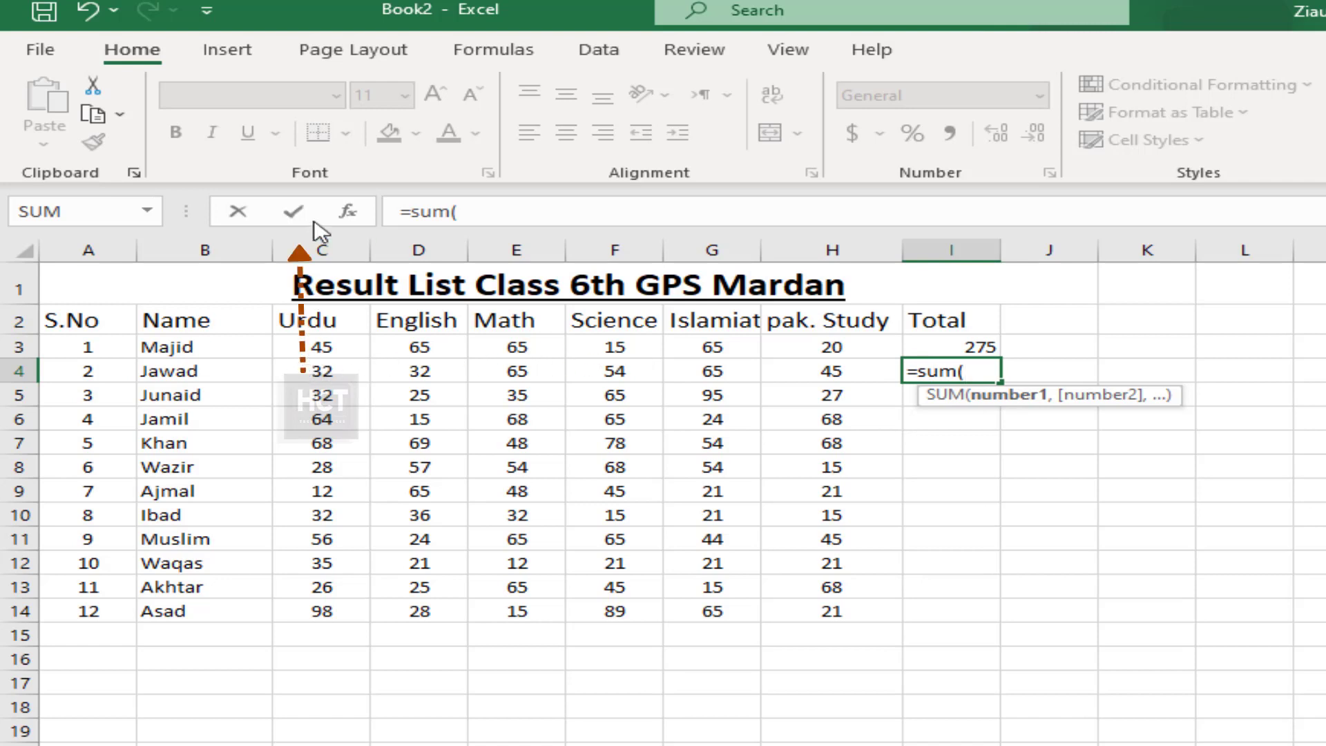
text(c)
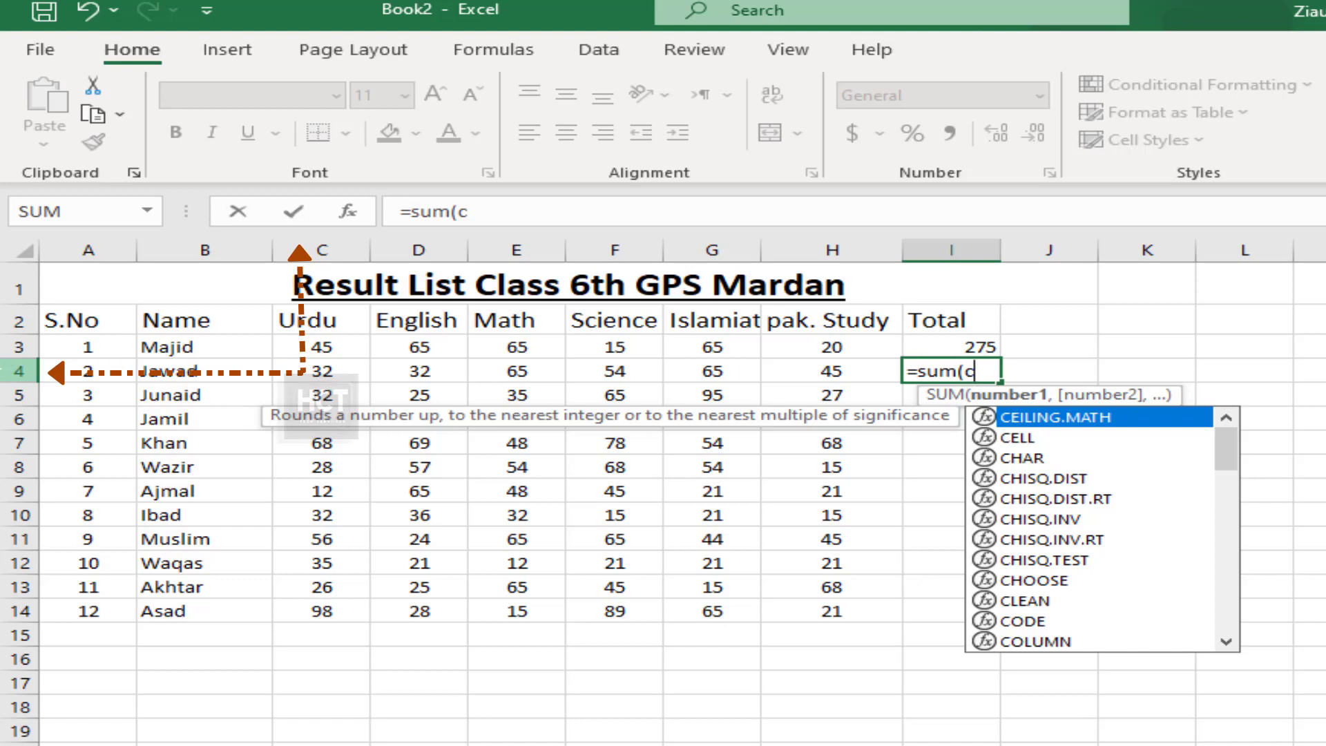
text(4)
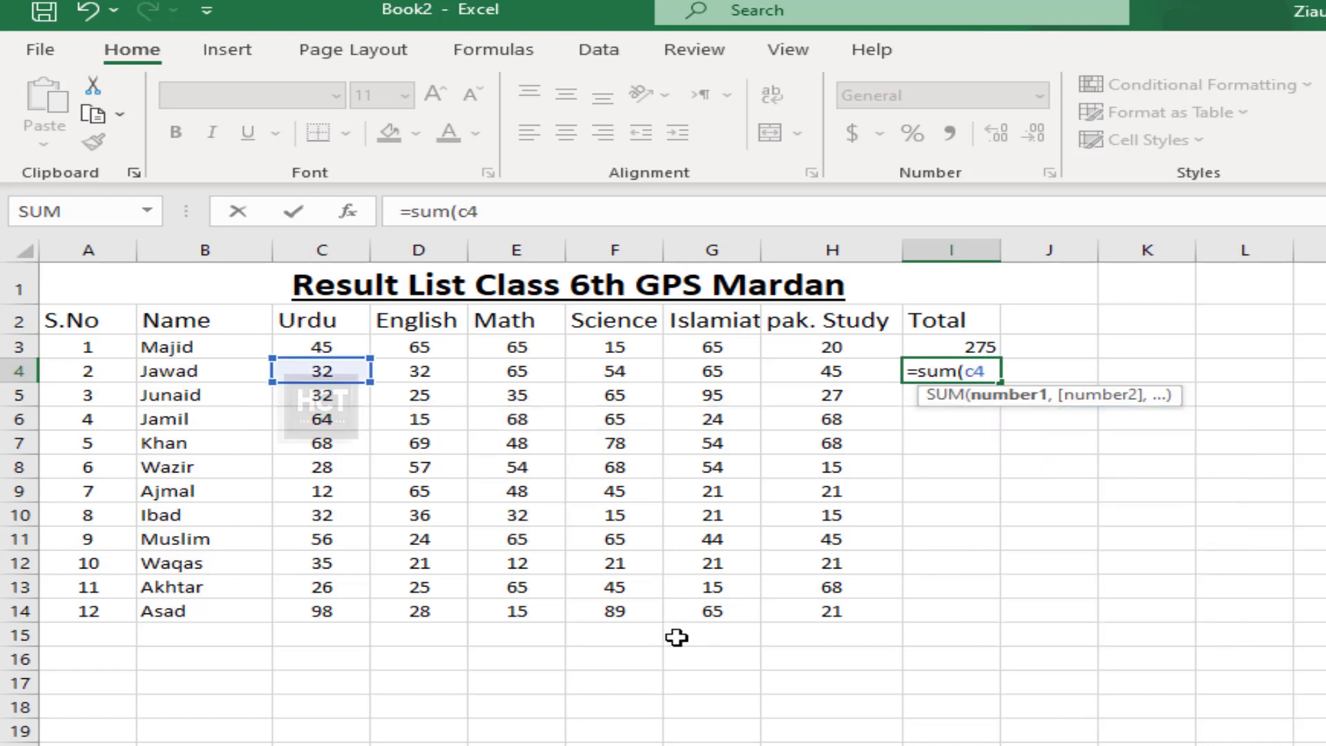
text(:)
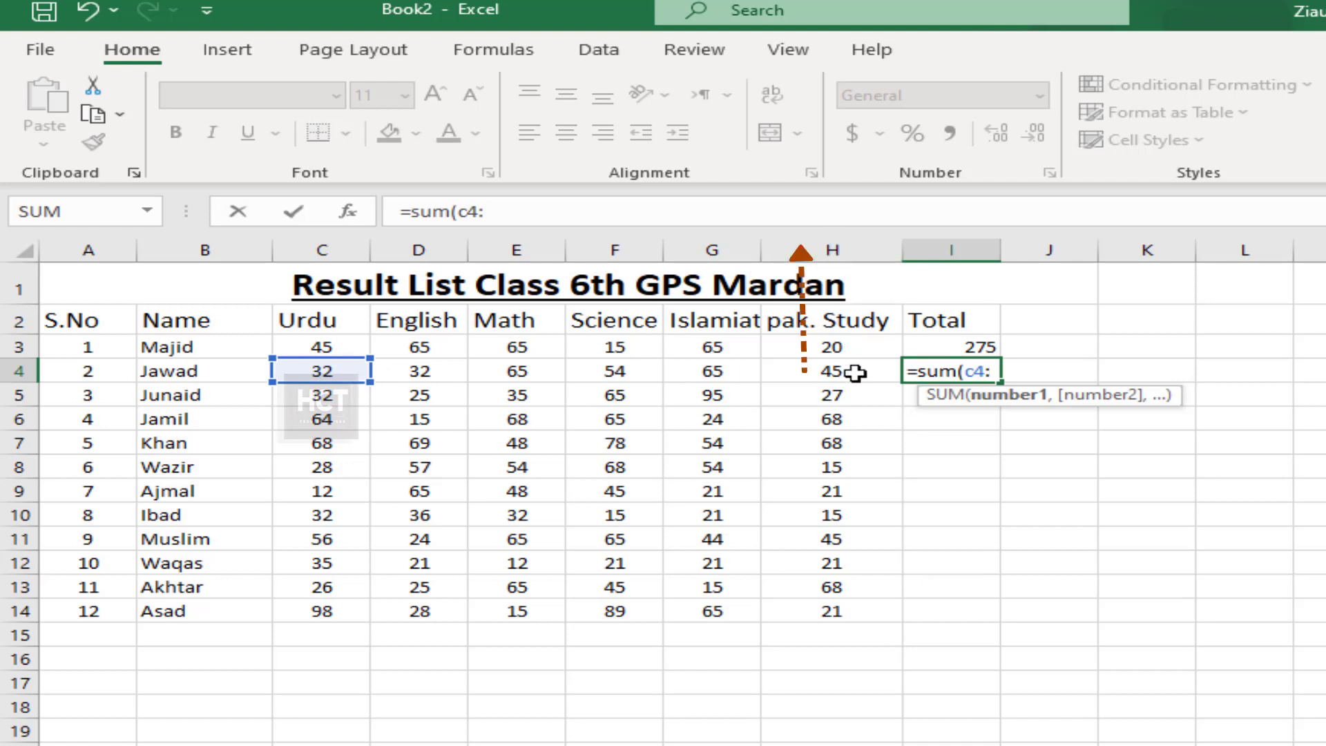
text(h)
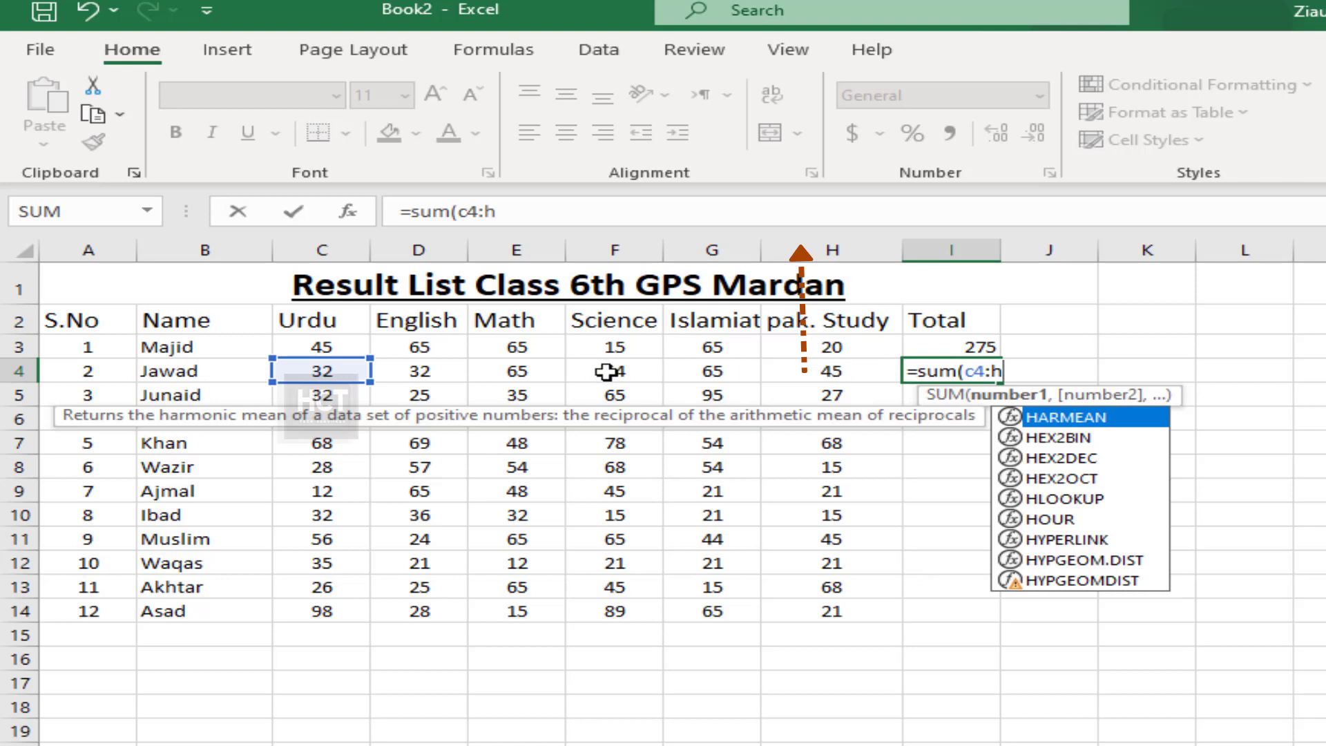
text(4)
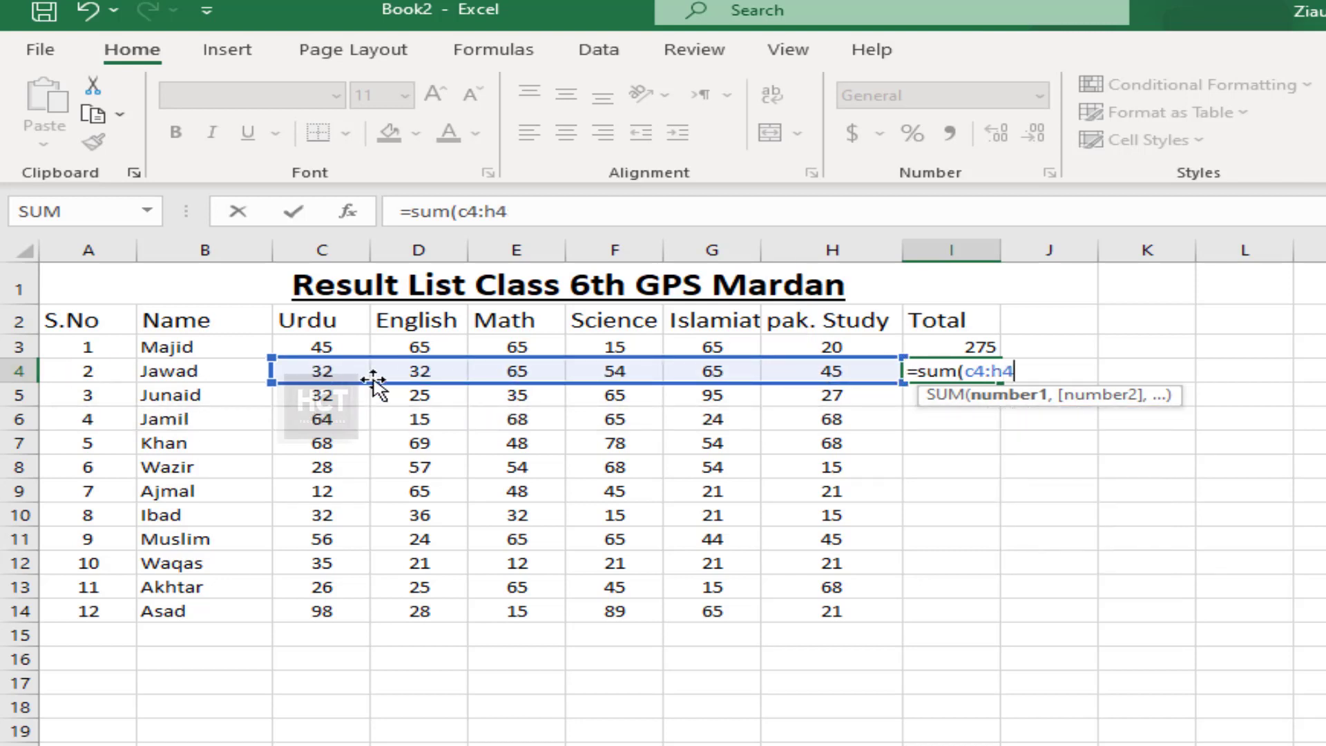
text())
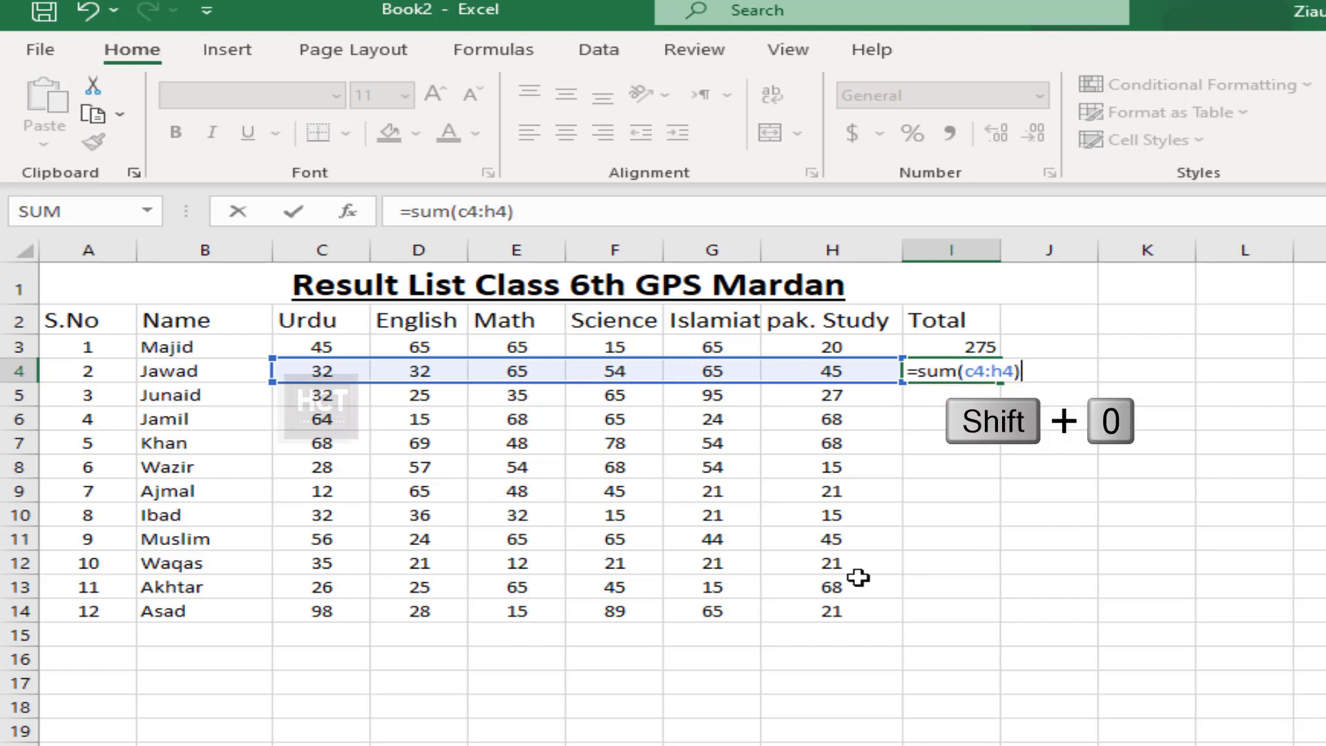
key(Return)
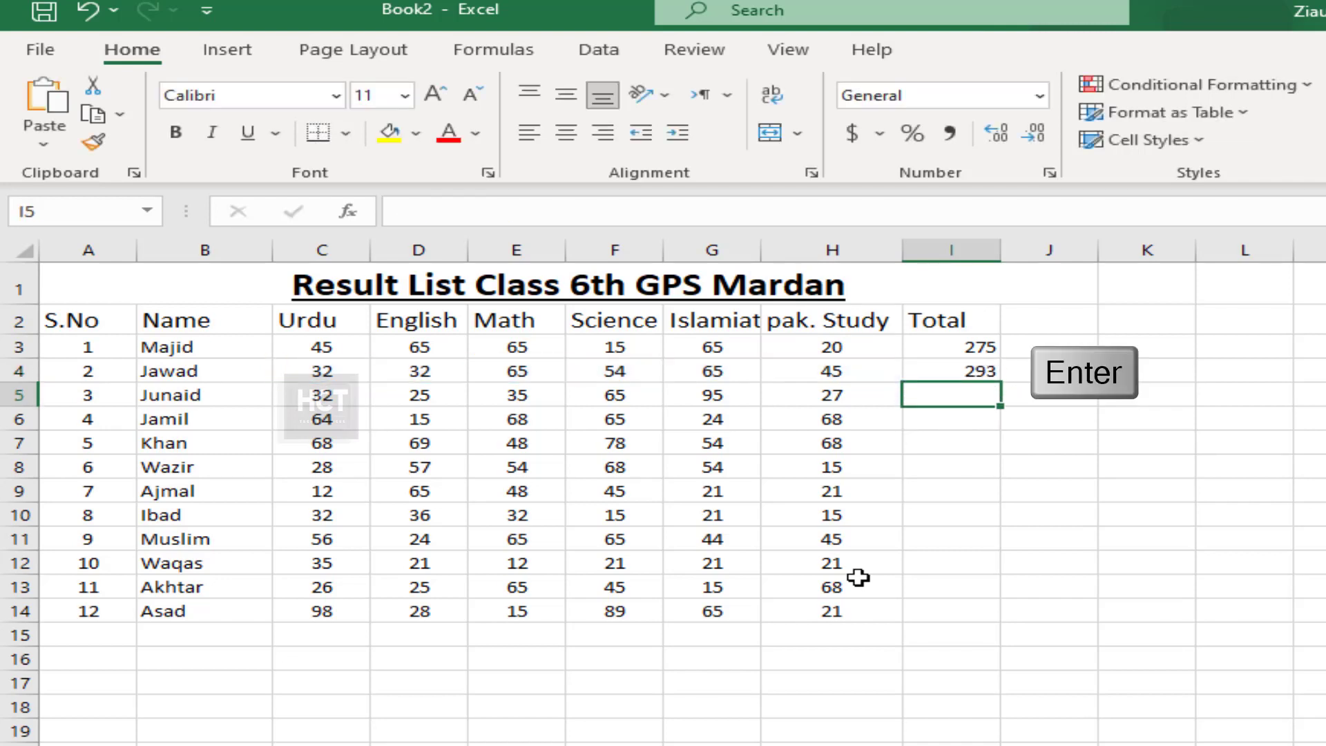
click(976, 373)
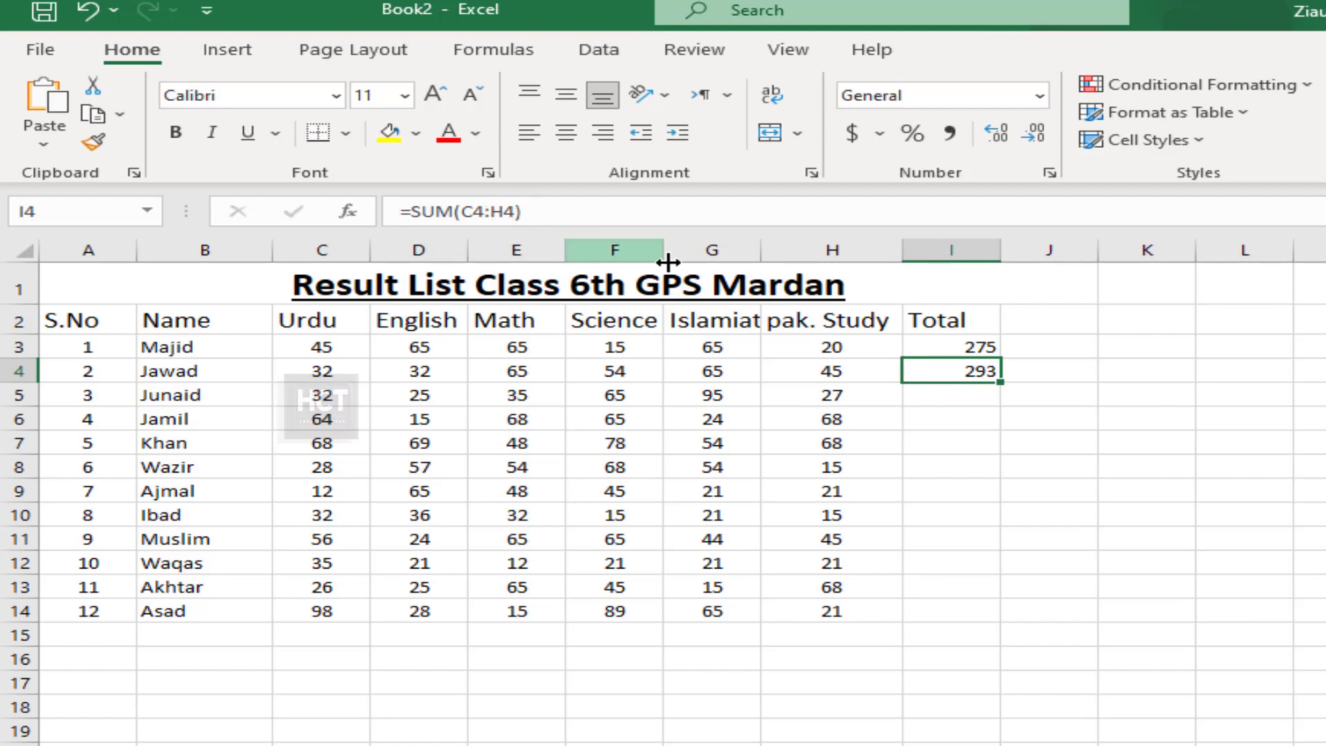
Step: Total the third student's marks in I5 with the formula =sum(C5:H5), picking the range from the sheet, and review the entered formula
key(Down)
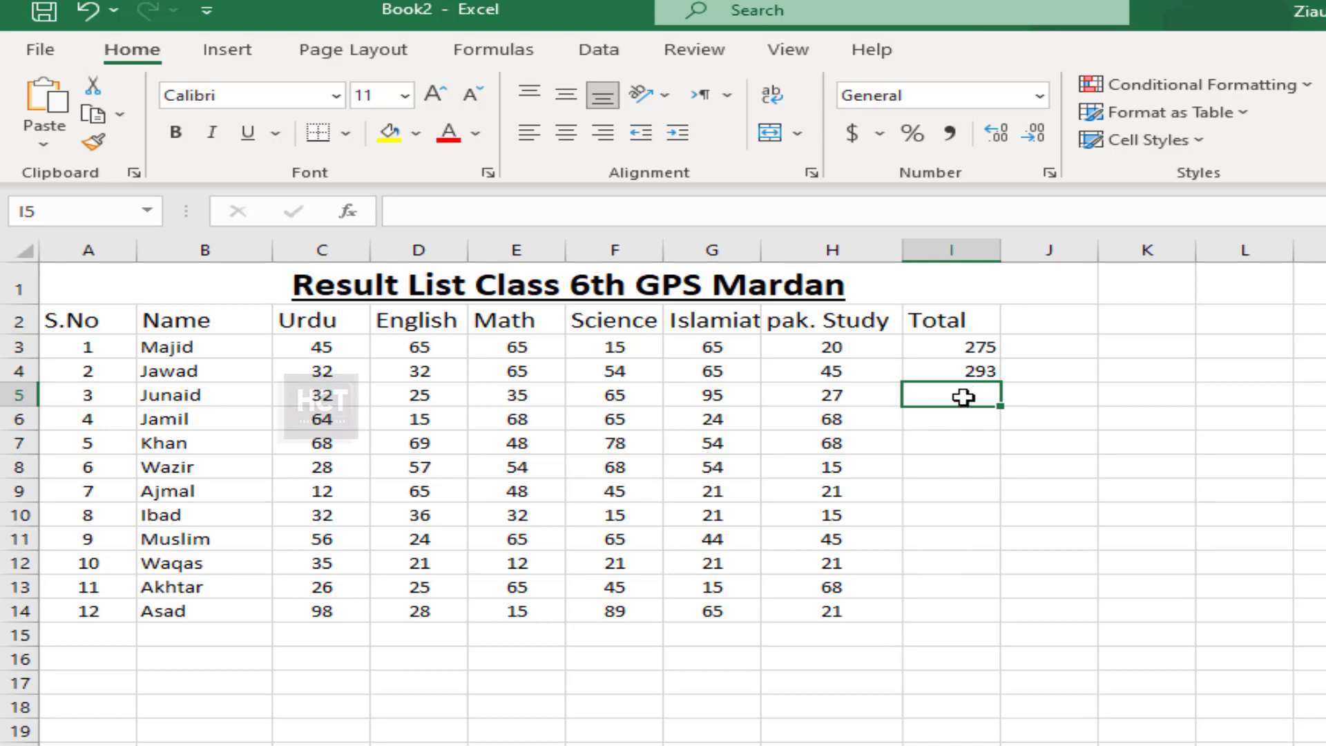
text(=)
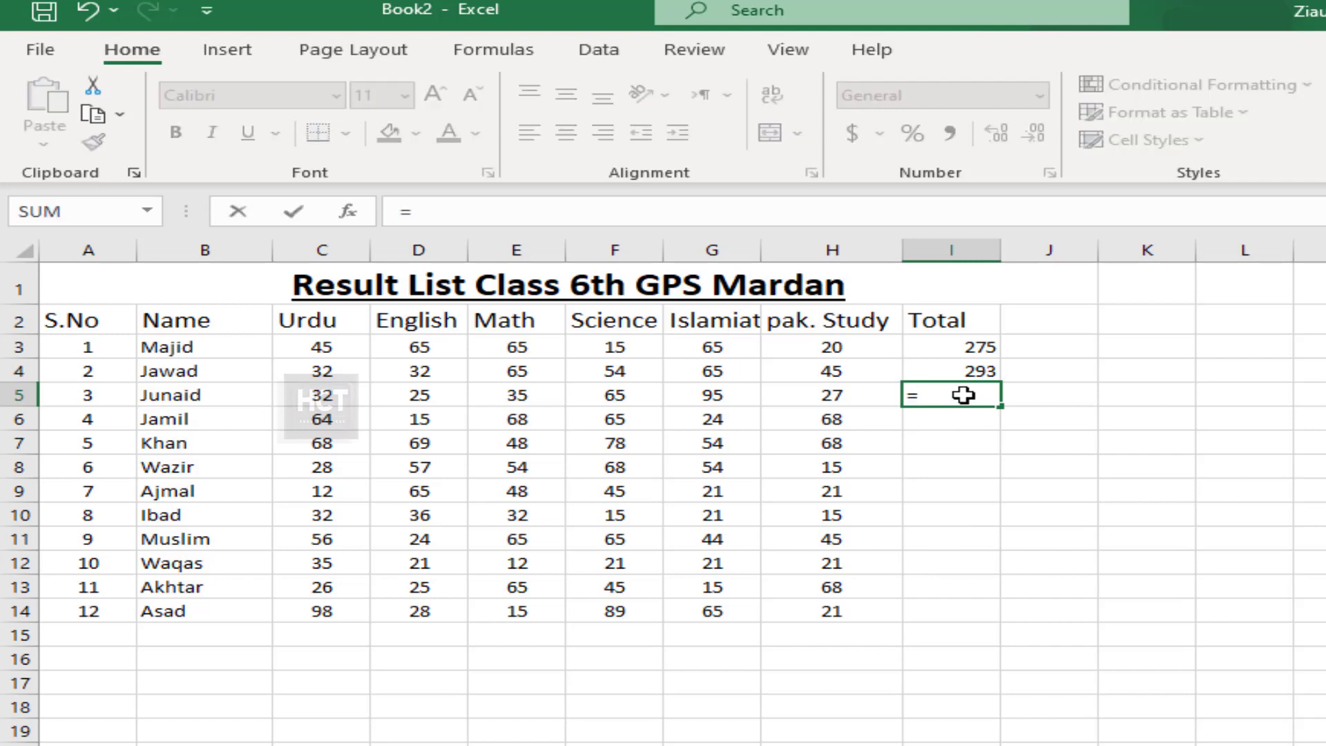
text(sum)
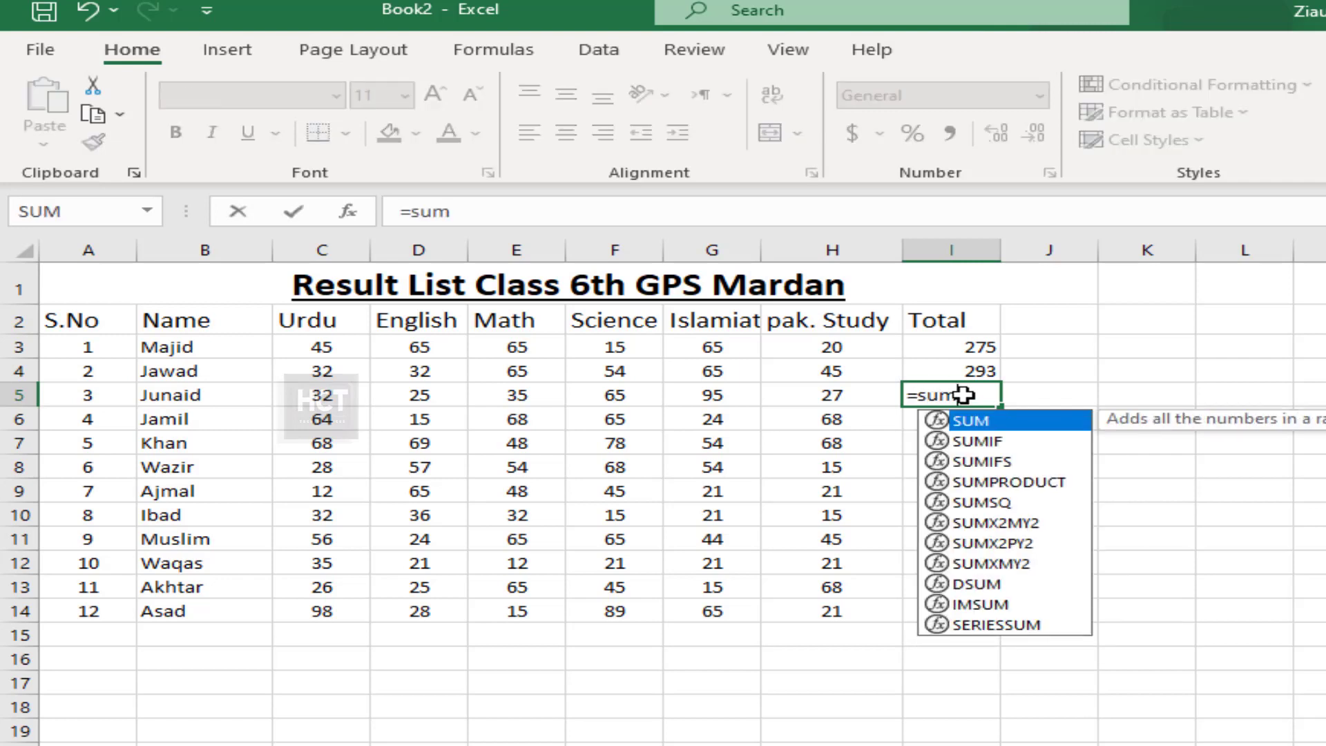
text(()
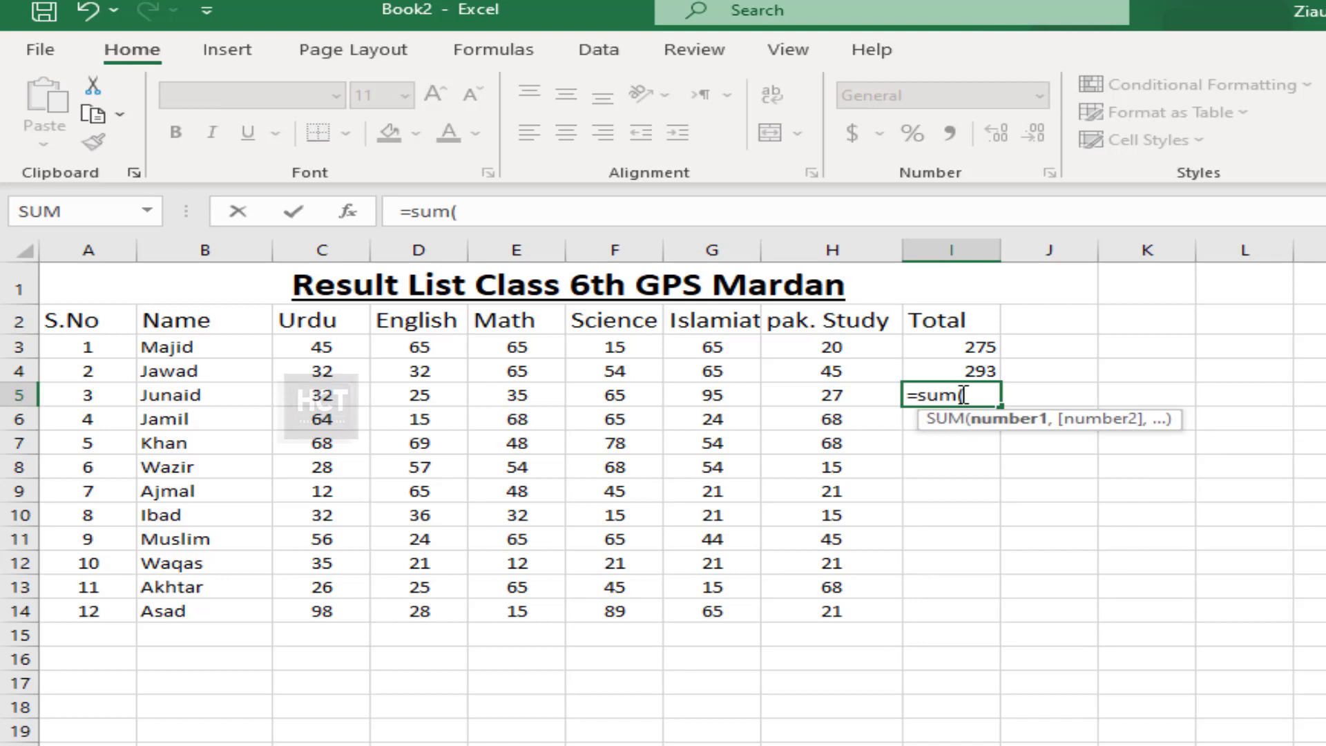
click(836, 396)
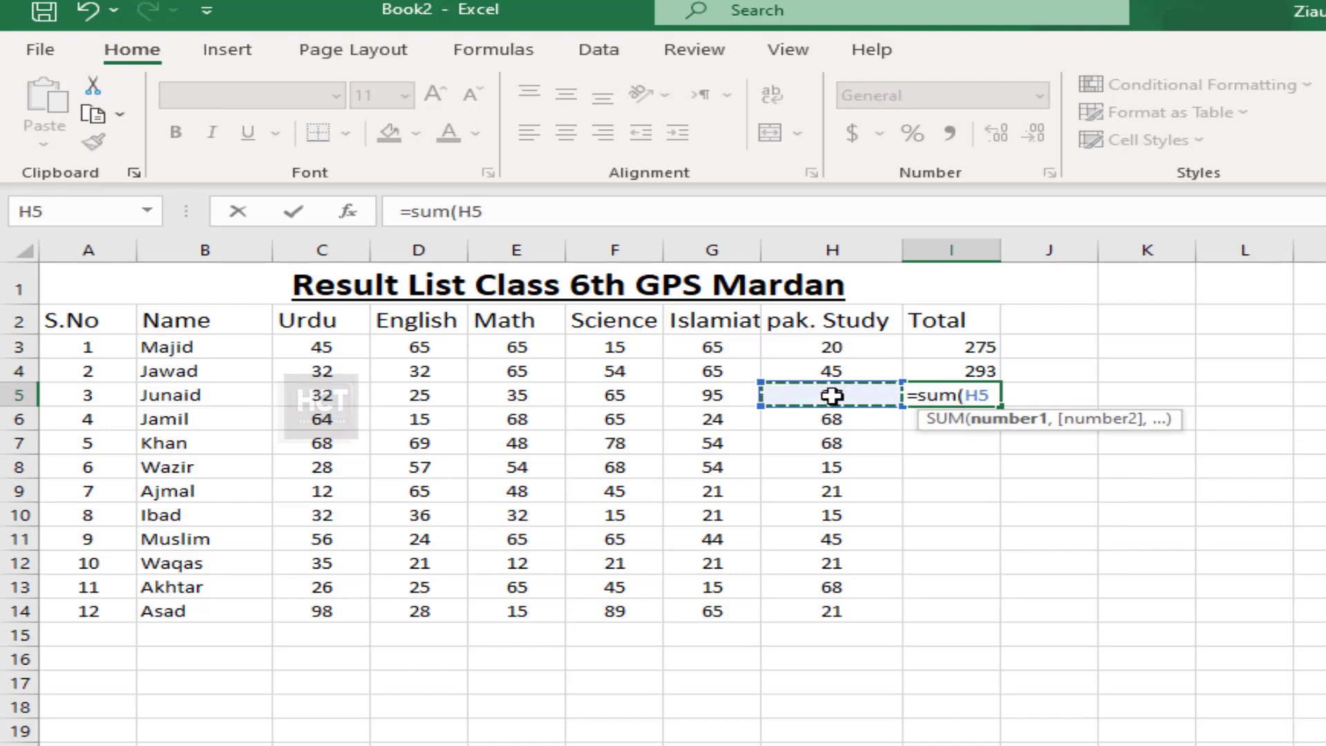
drag(836, 396, 321, 398)
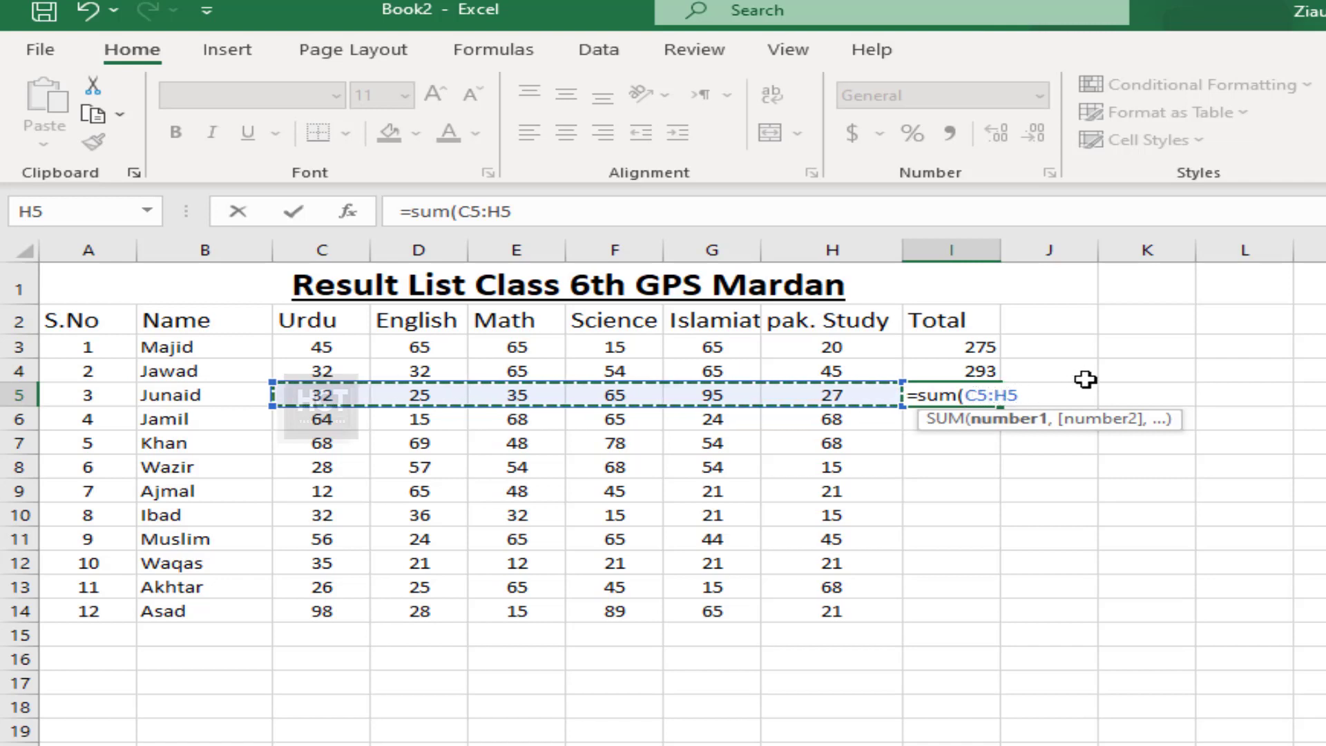
text())
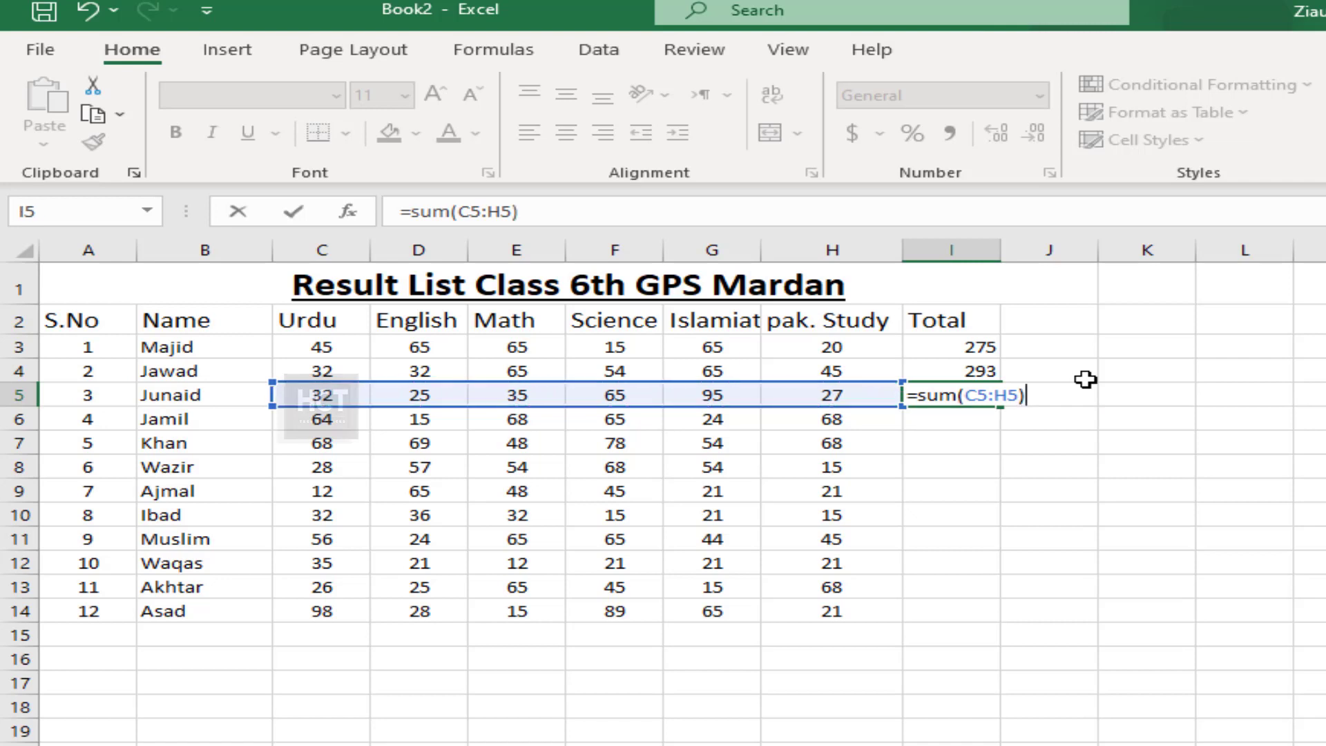
key(Return)
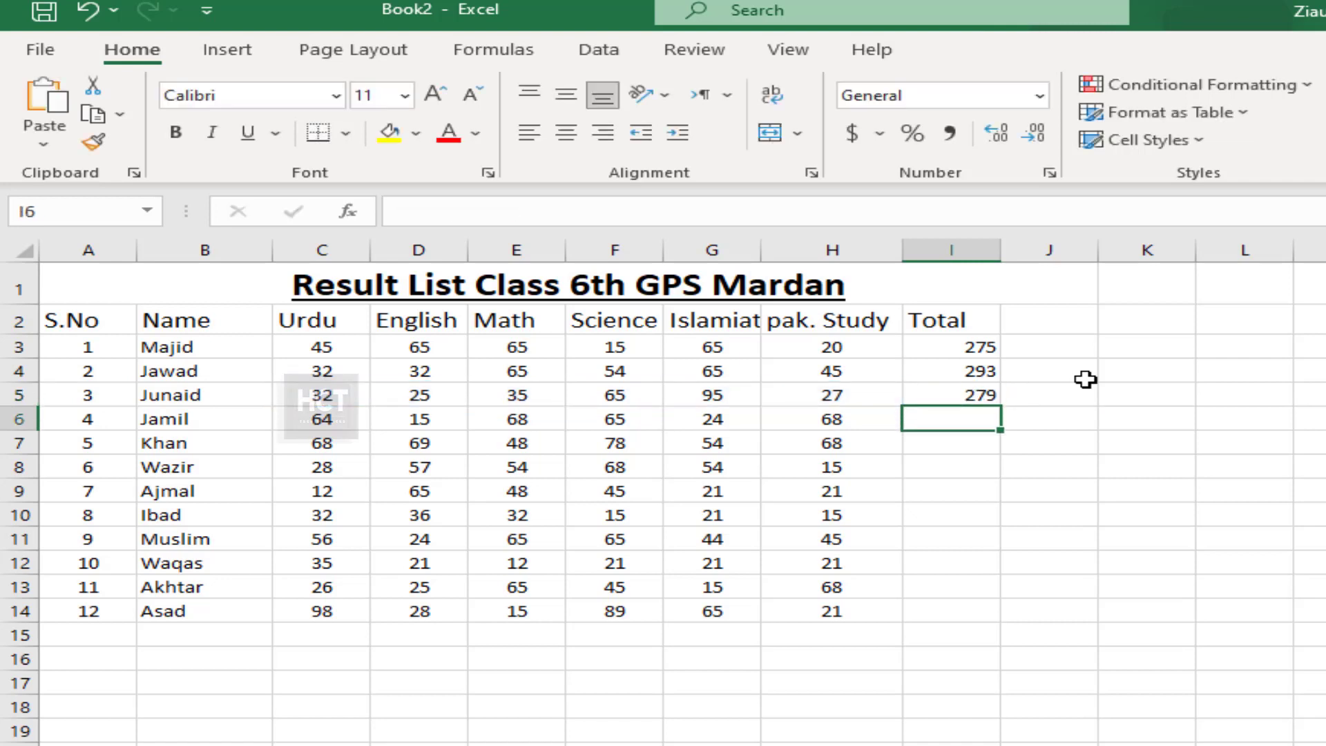
click(986, 395)
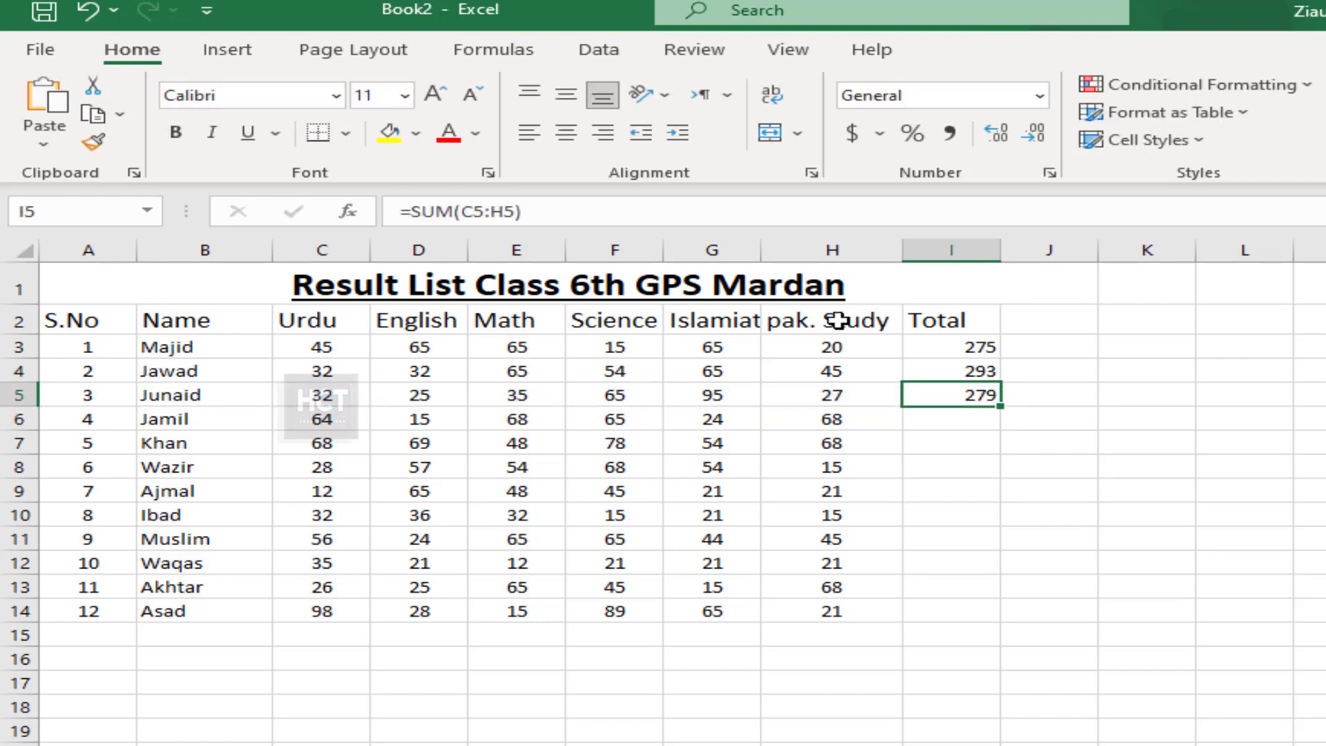
Step: Total the fourth student's marks in I6 by applying AutoSum to the range C6:I6
click(926, 413)
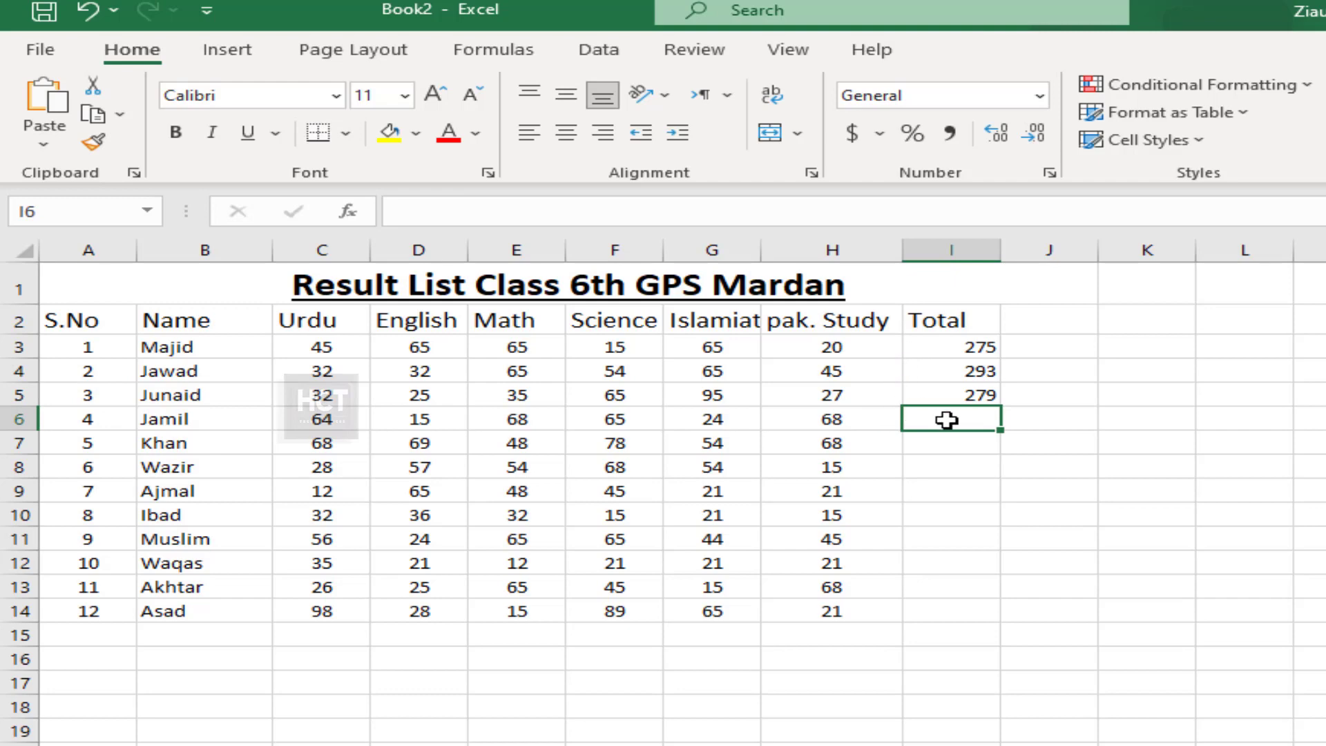
drag(899, 419, 296, 421)
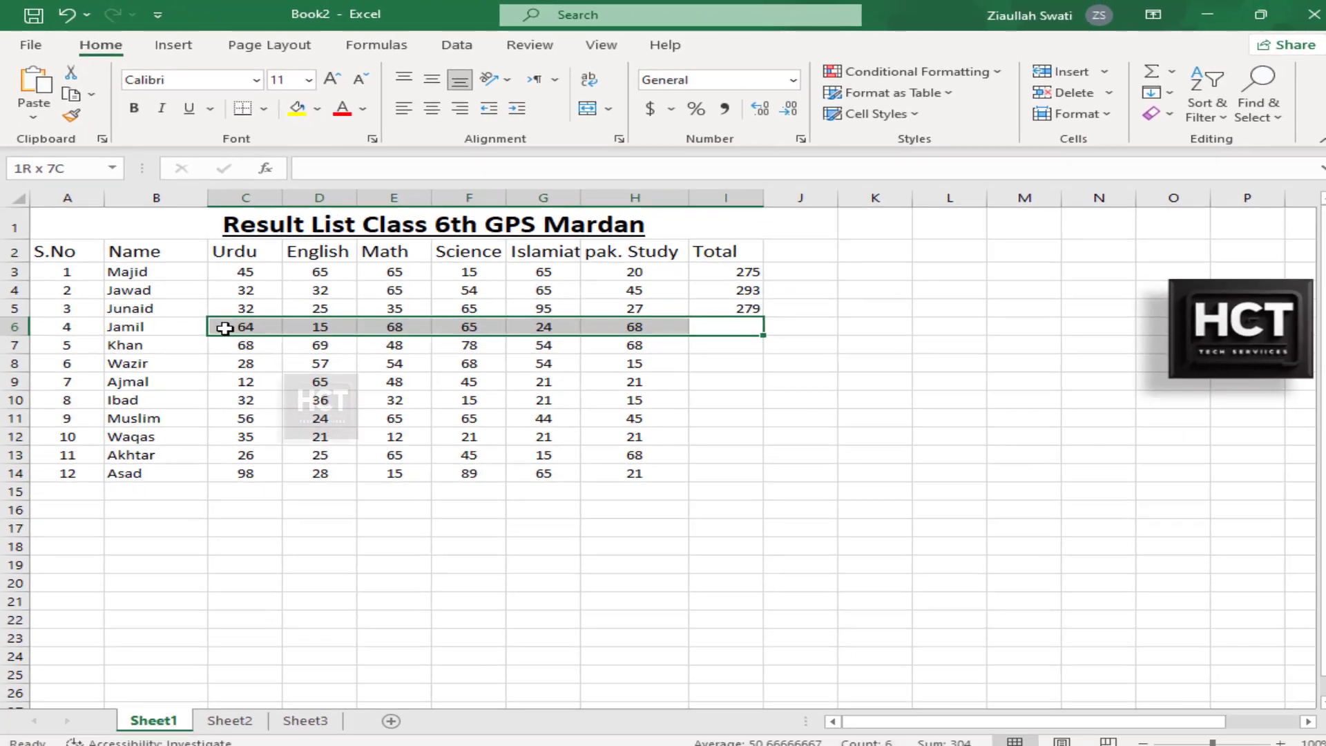
drag(225, 328, 224, 328)
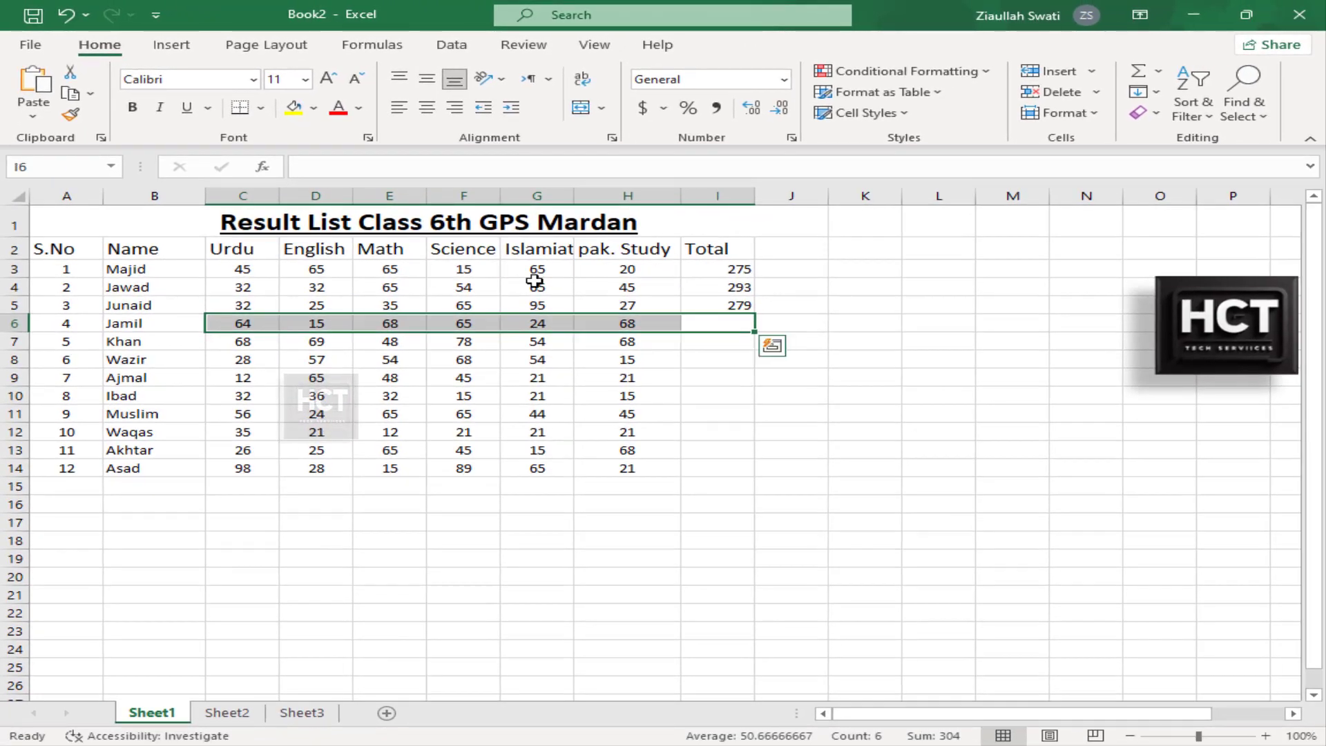
click(1138, 72)
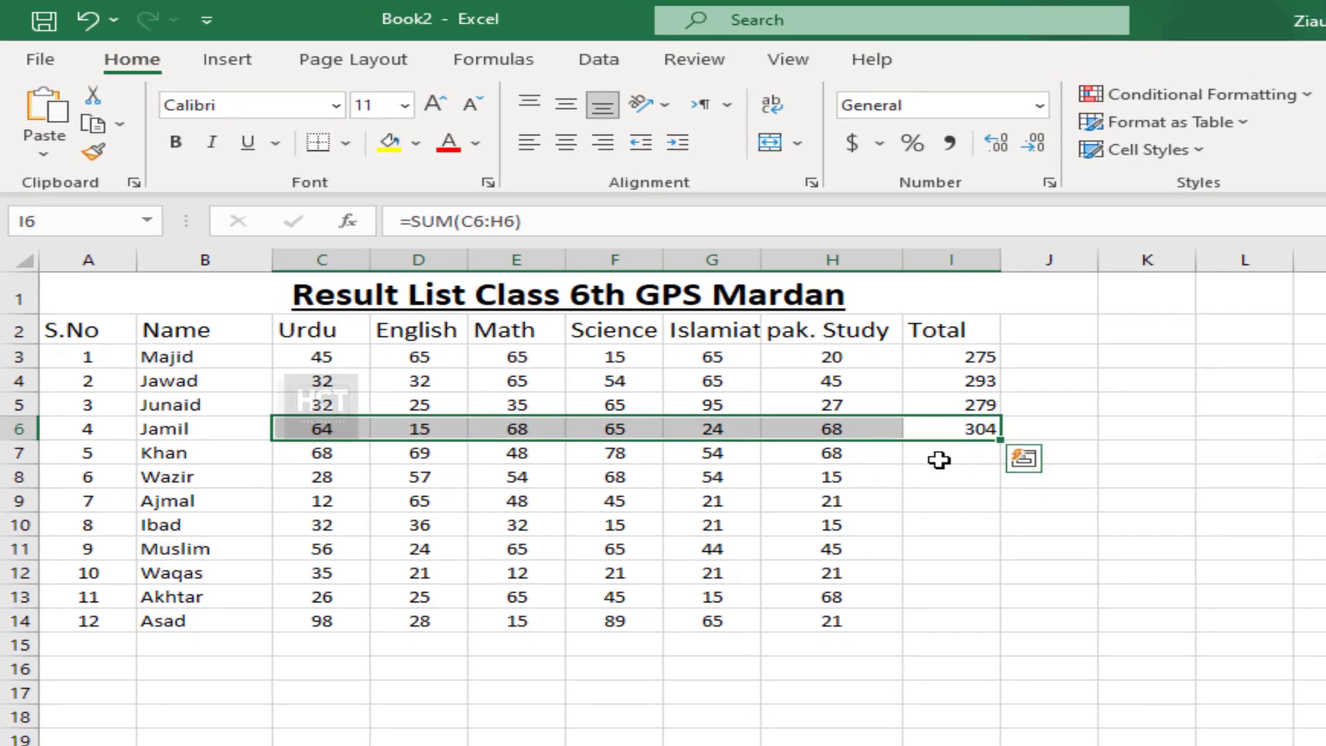
Step: Total the fifth student's marks in I7 by applying AutoSum to the range C7:I7
click(940, 457)
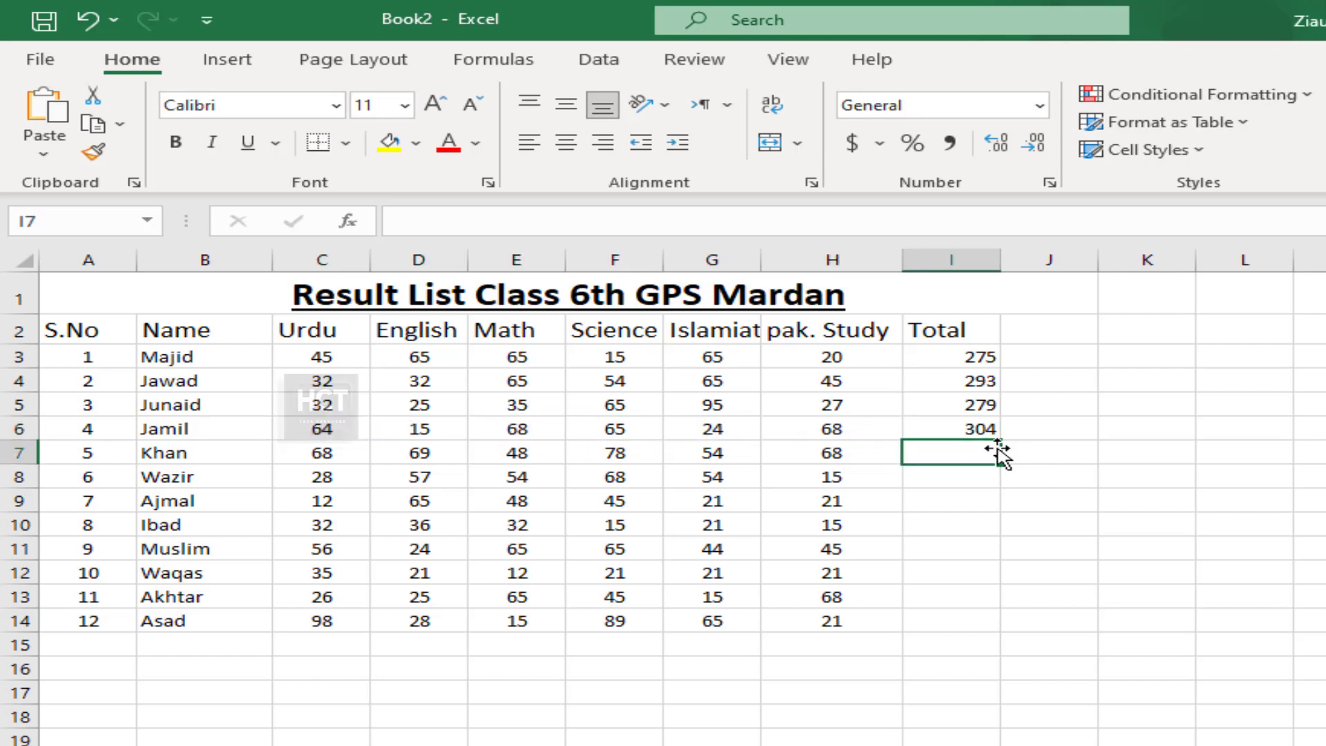
drag(967, 450, 361, 450)
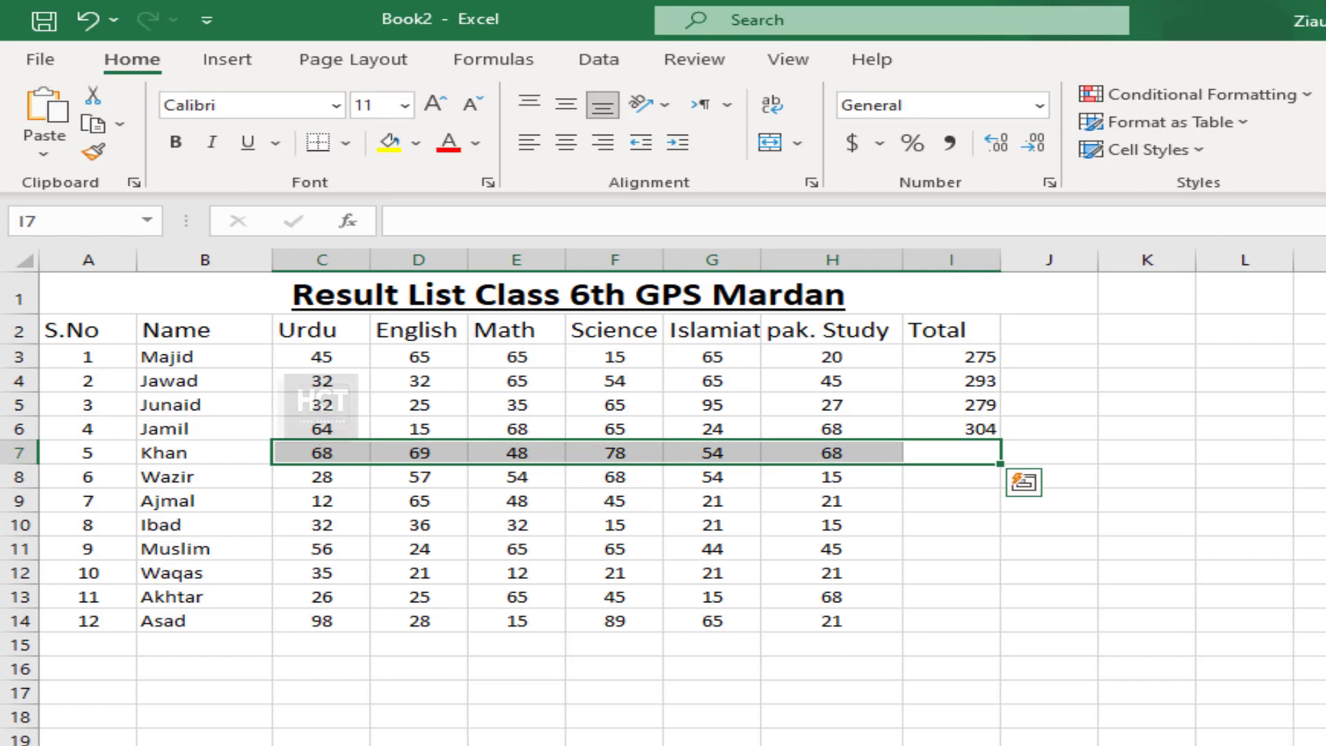
key(alt+equal)
key(alt)
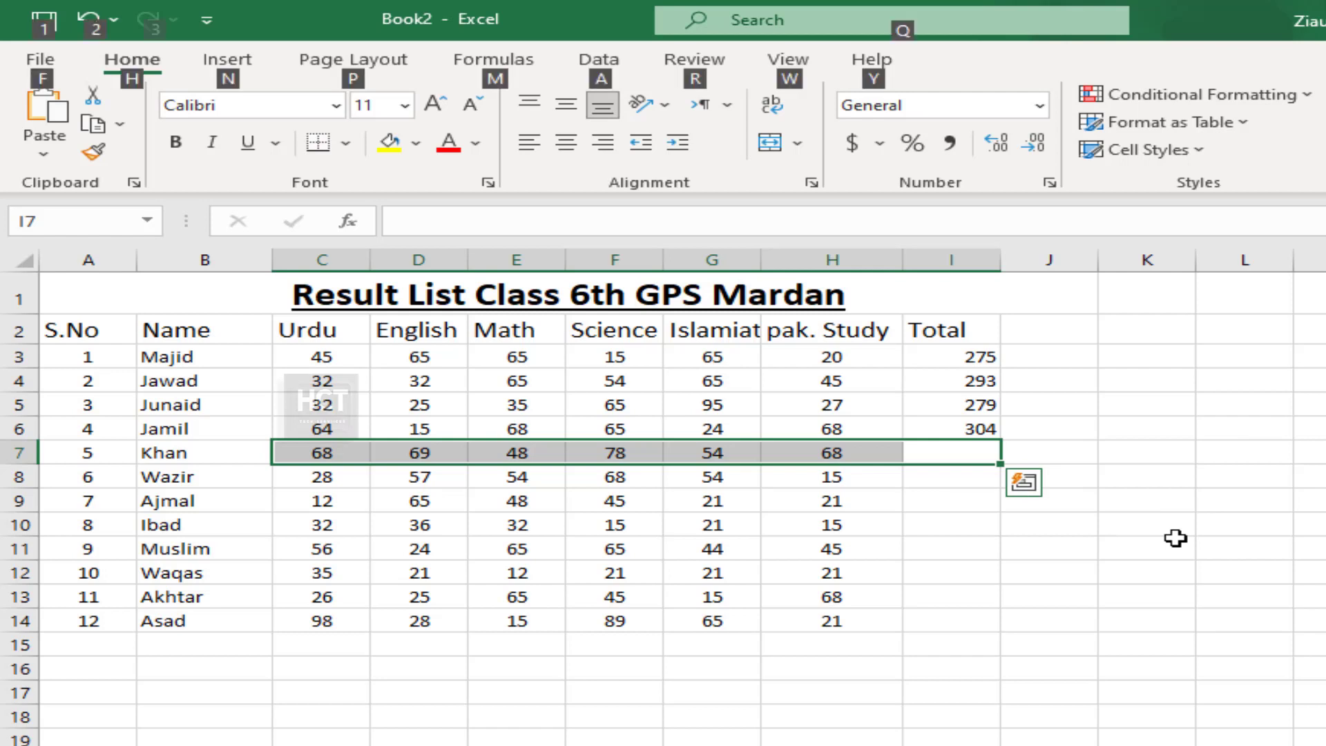
key(alt+equal)
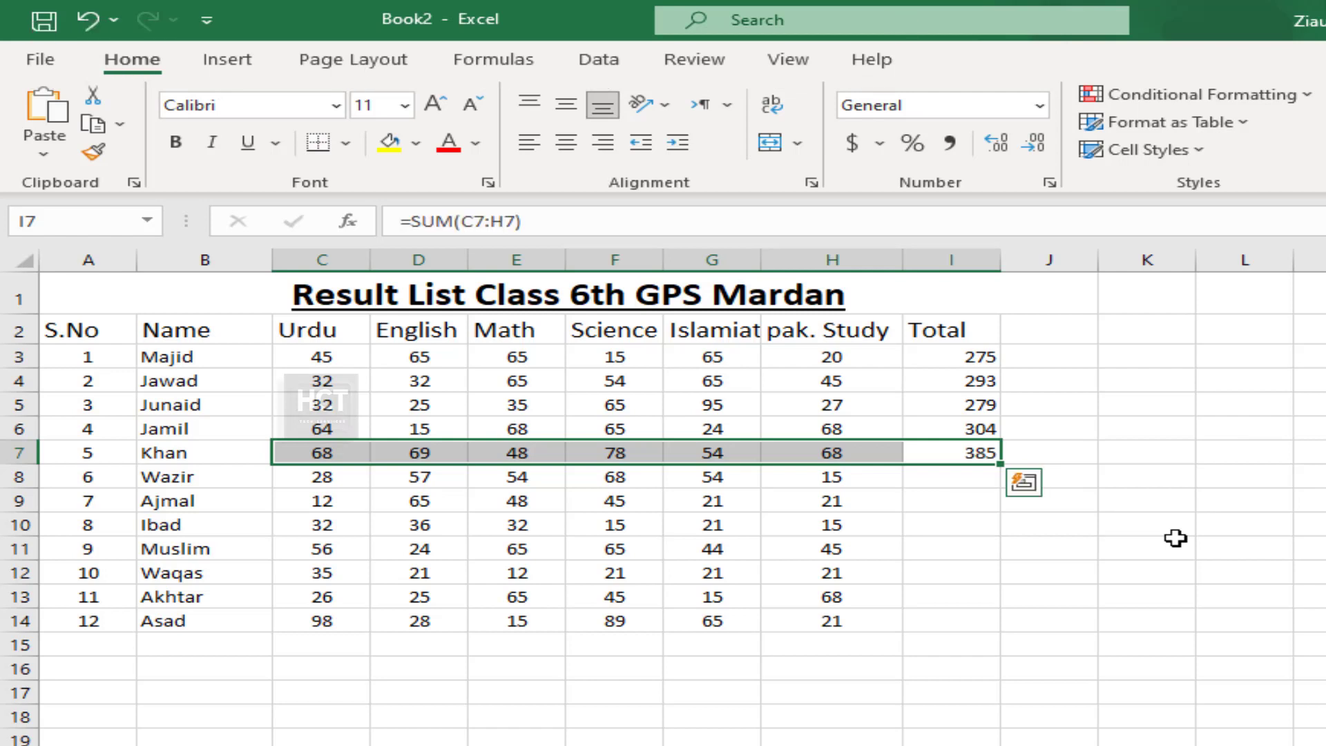
click(977, 483)
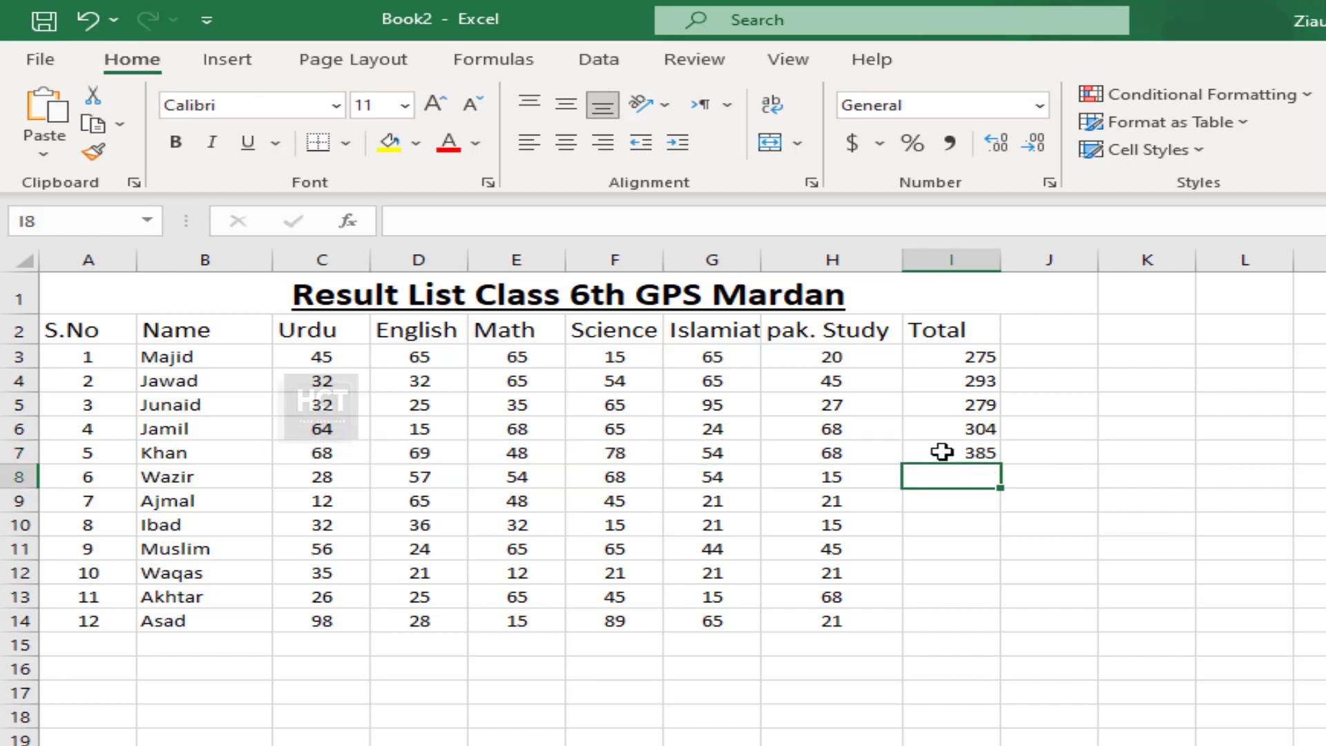
Step: Copy the total formula from I7 and paste it into I8:I14 for the remaining students
click(950, 452)
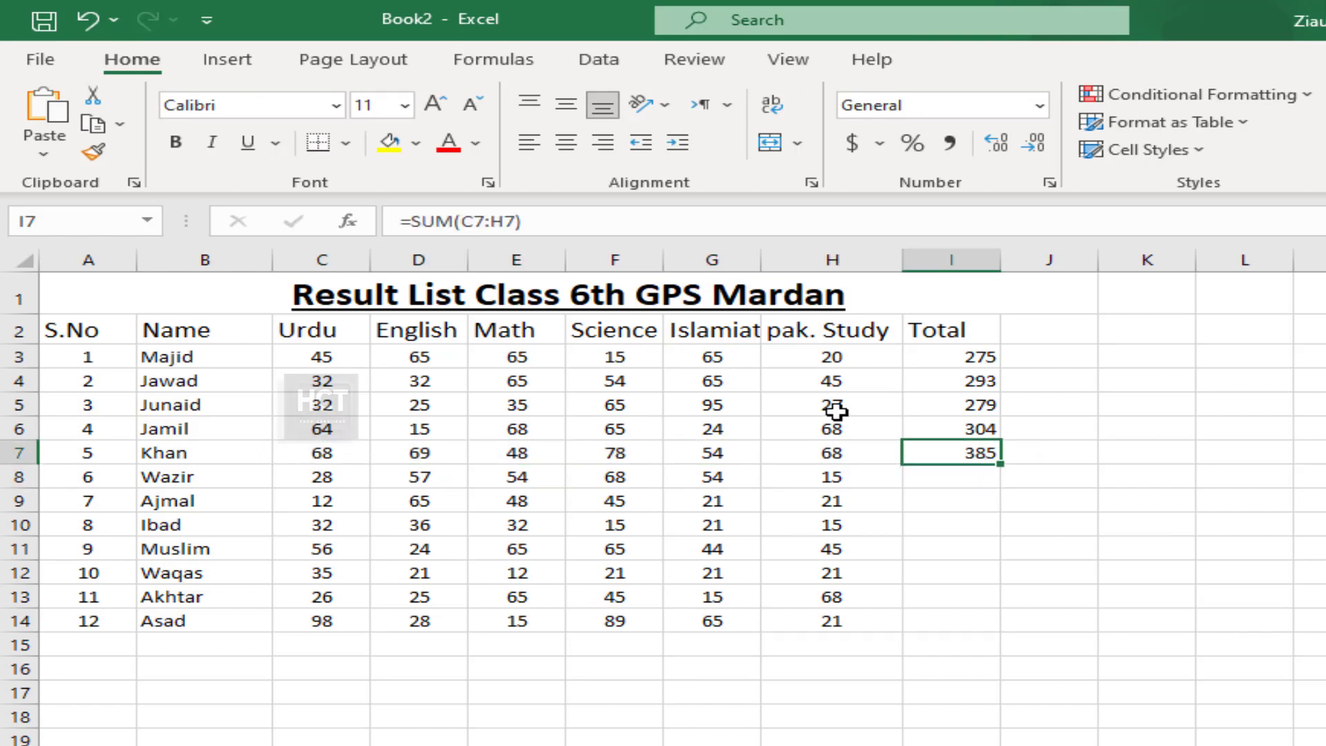
click(93, 125)
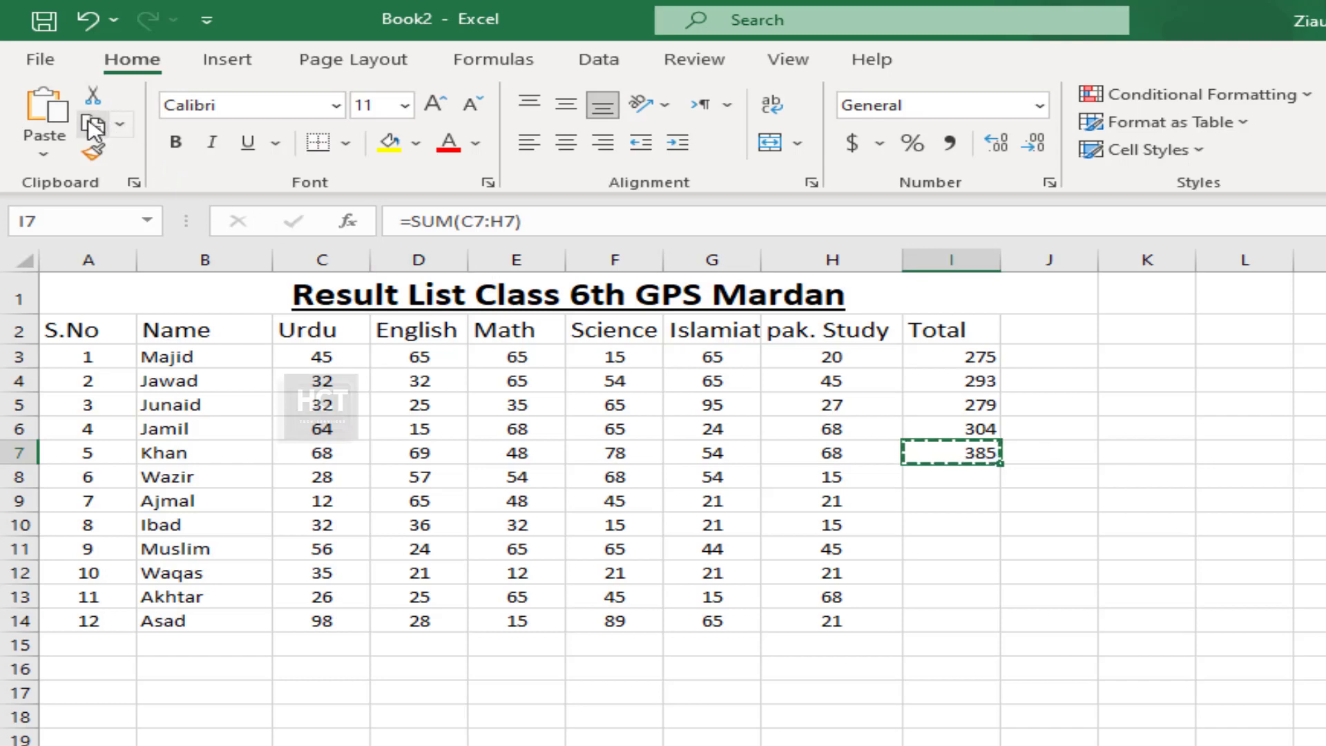
click(968, 476)
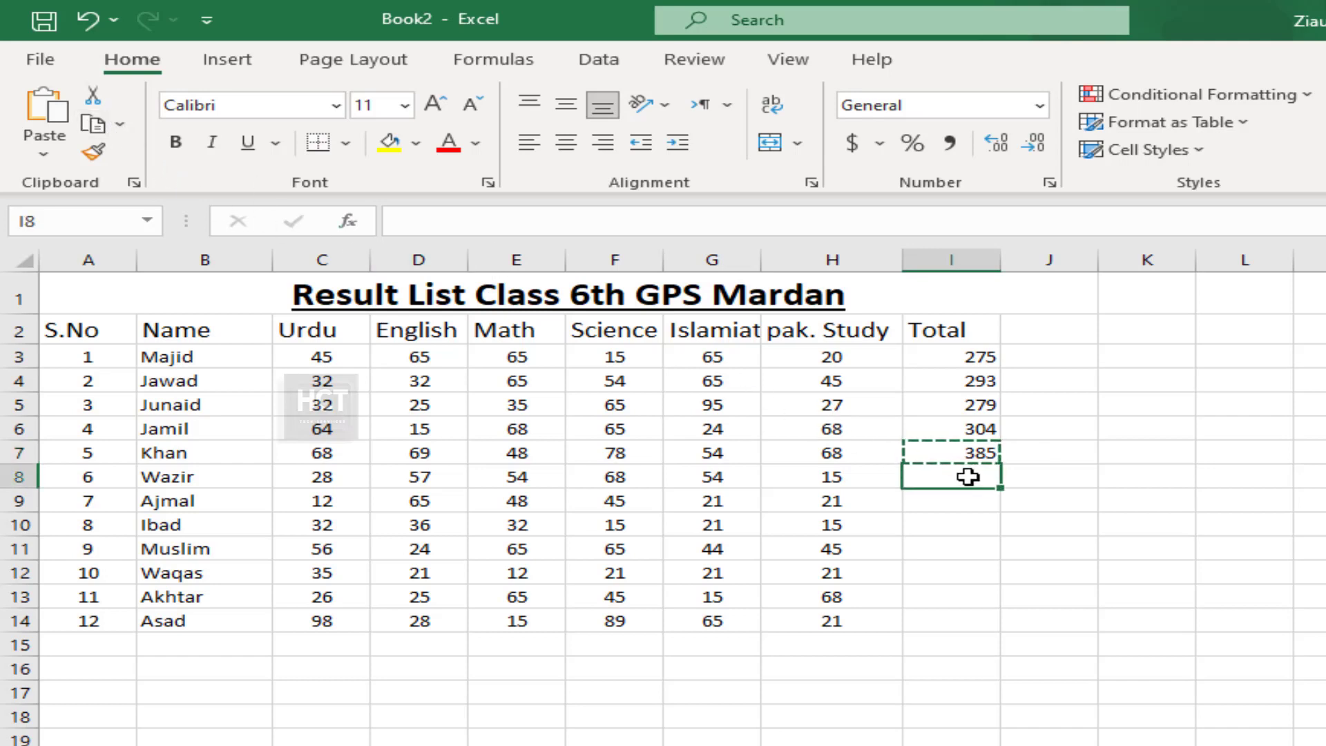
drag(967, 477, 957, 607)
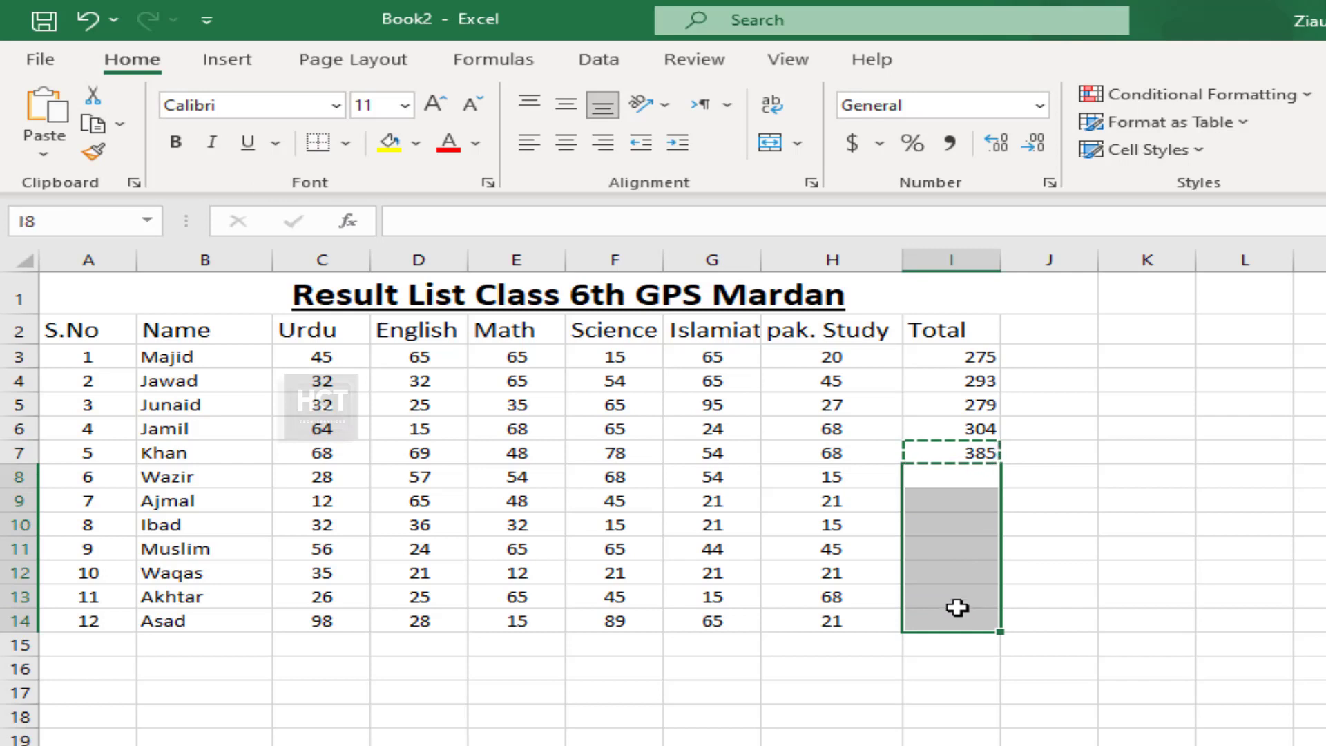
click(51, 123)
key(ctrl+Down)
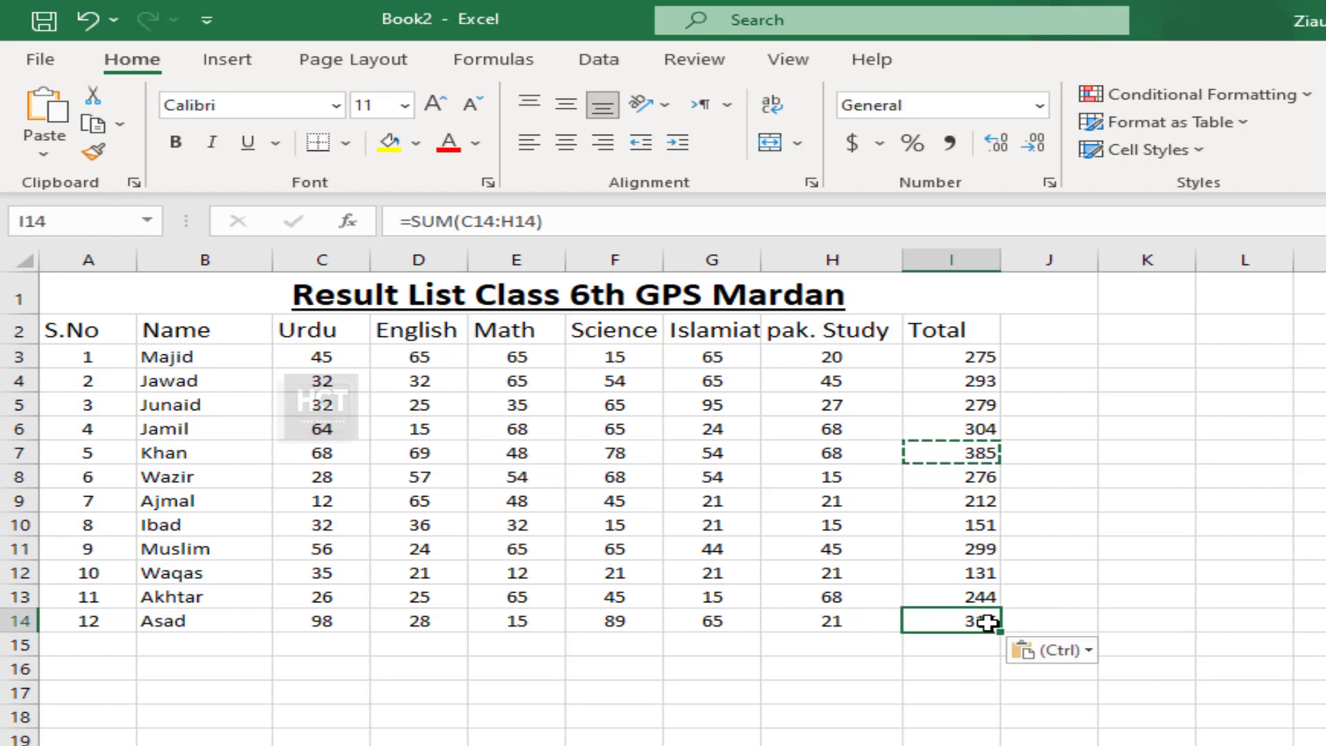
Step: Delete the pasted totals in I8:I14
drag(956, 477, 960, 612)
drag(954, 479, 945, 620)
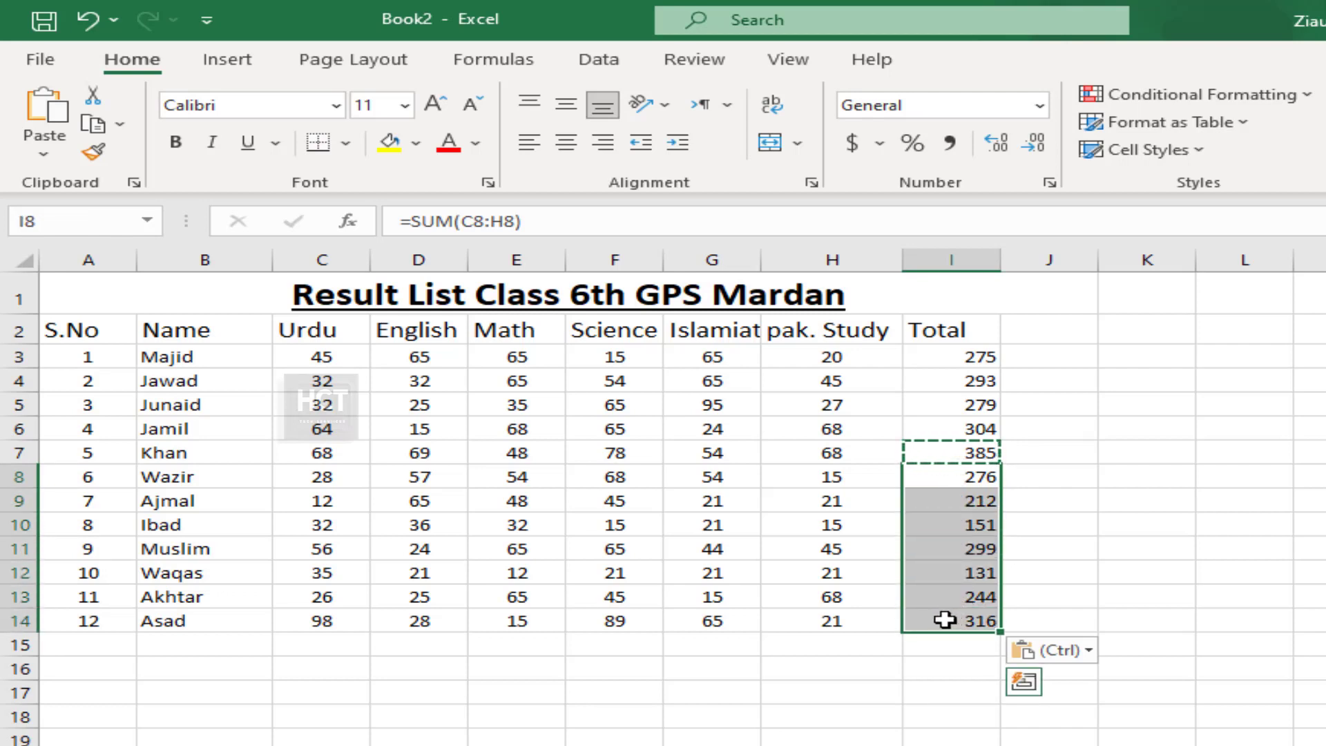
key(Delete)
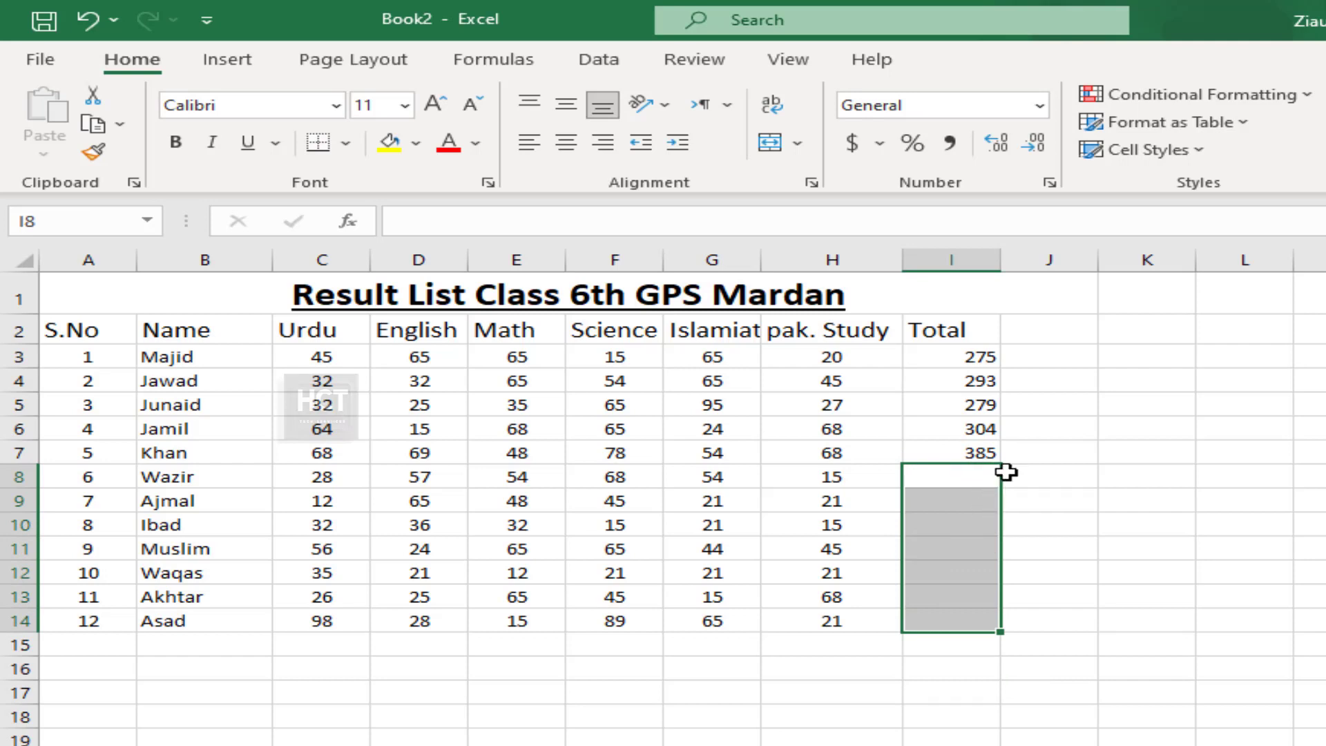
Step: Fill the total formula from I7 down through I14 for the remaining students
click(963, 481)
click(977, 449)
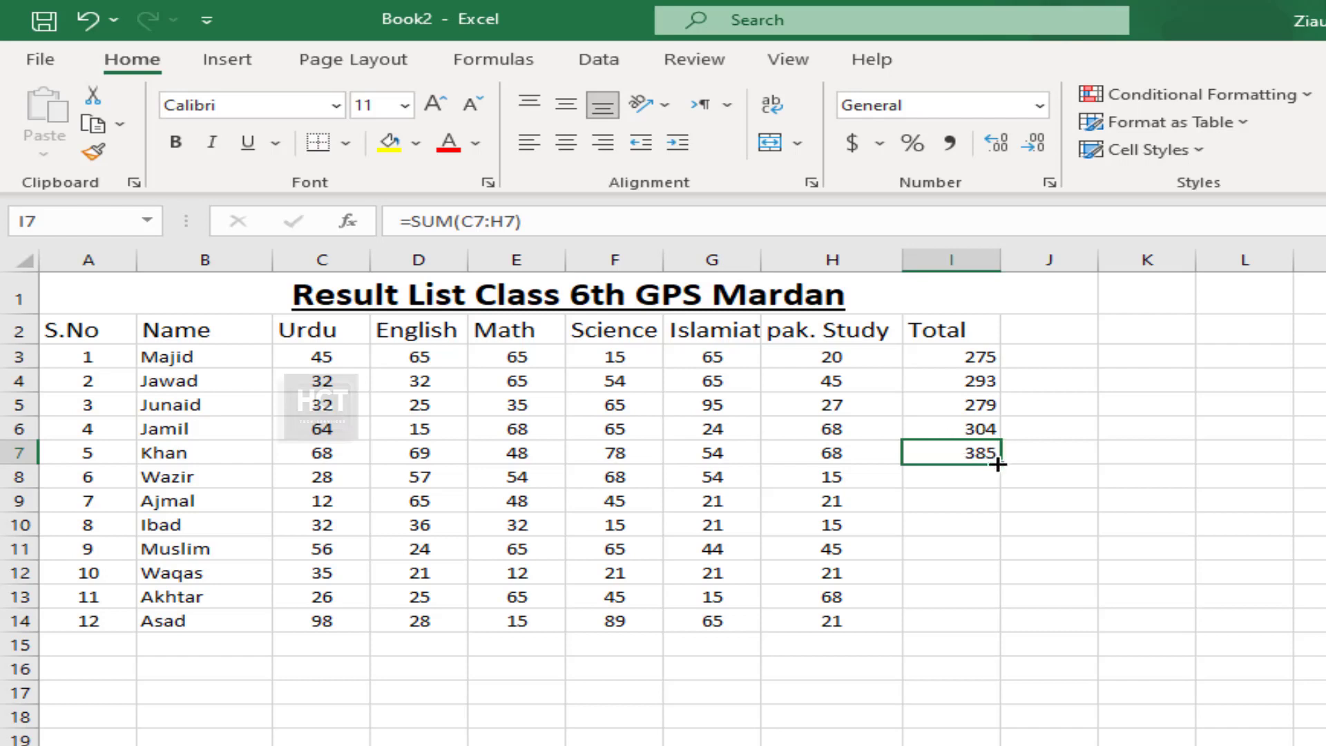
drag(997, 465, 980, 632)
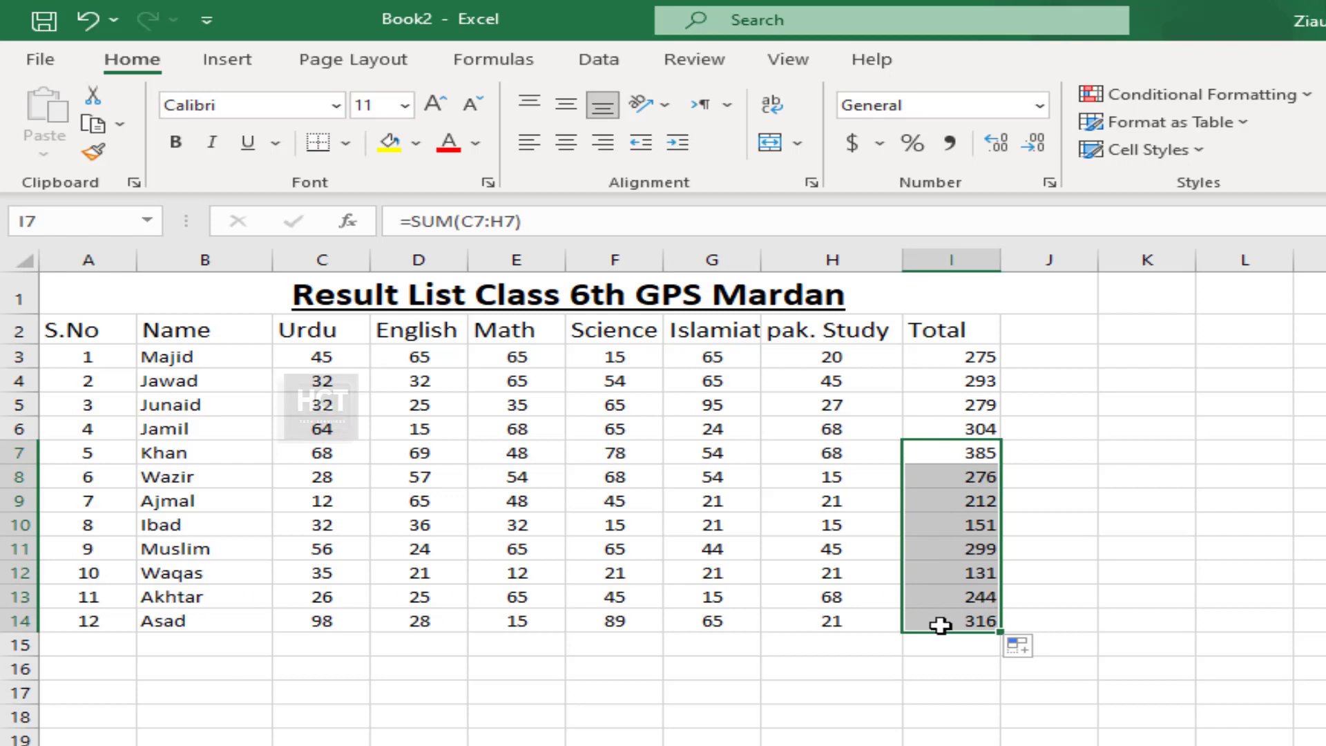
Step: Apply All Borders to the whole result table in A2:I14
drag(65, 331, 954, 616)
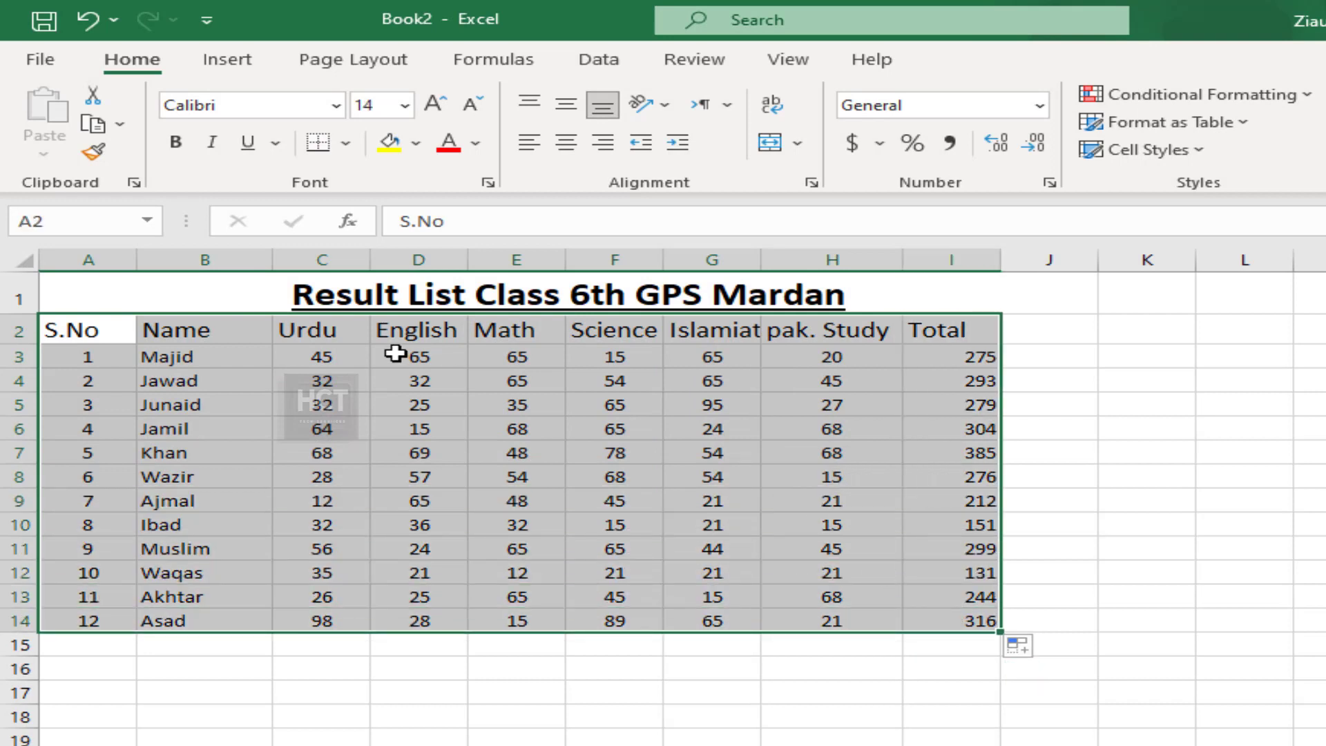
click(346, 143)
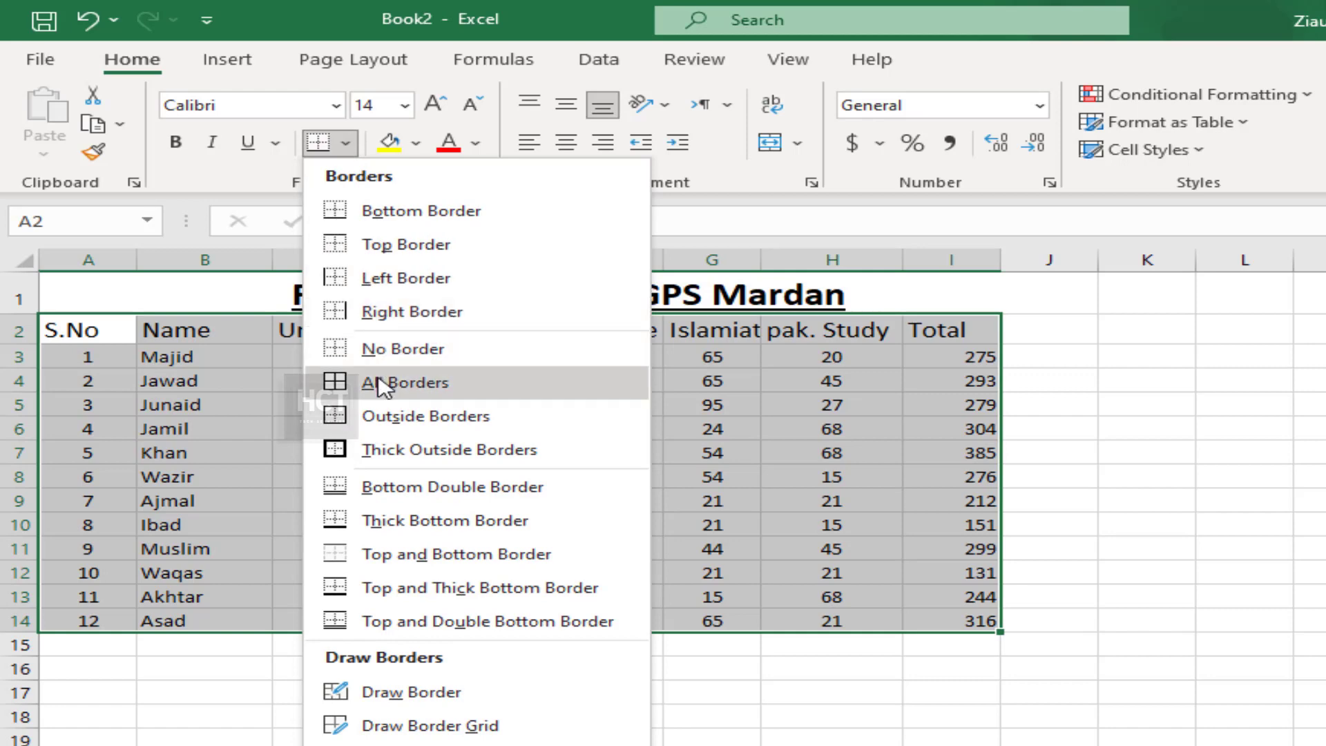
click(378, 384)
click(280, 672)
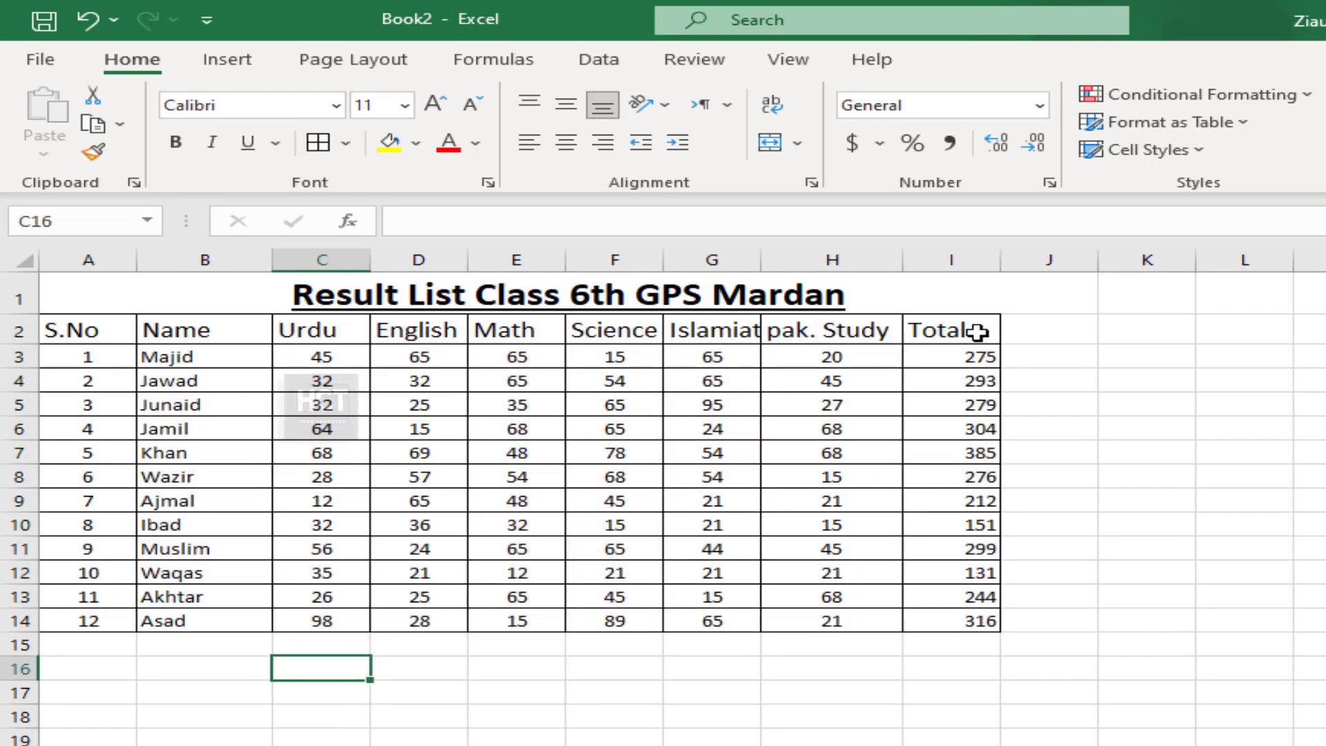
Step: Apply Thick Outside Borders to the heading row in A2:I2
drag(981, 332, 97, 334)
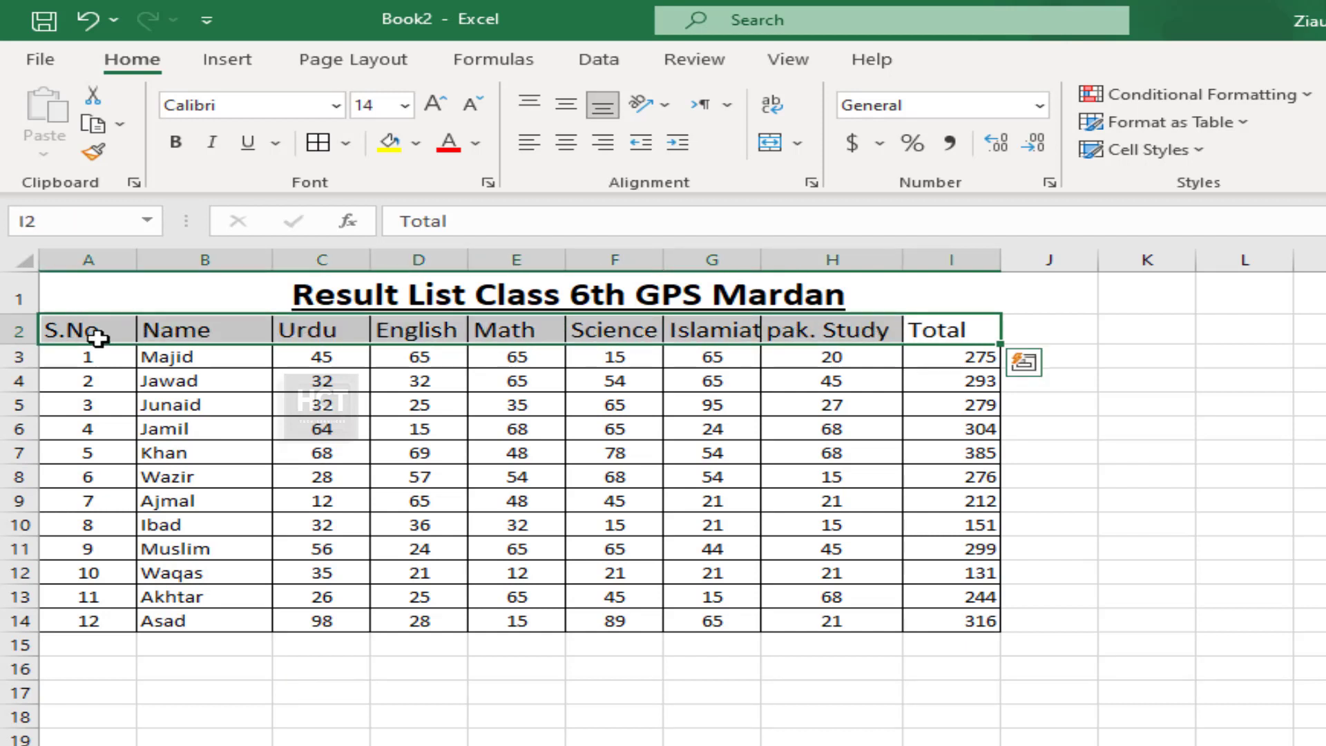
click(349, 144)
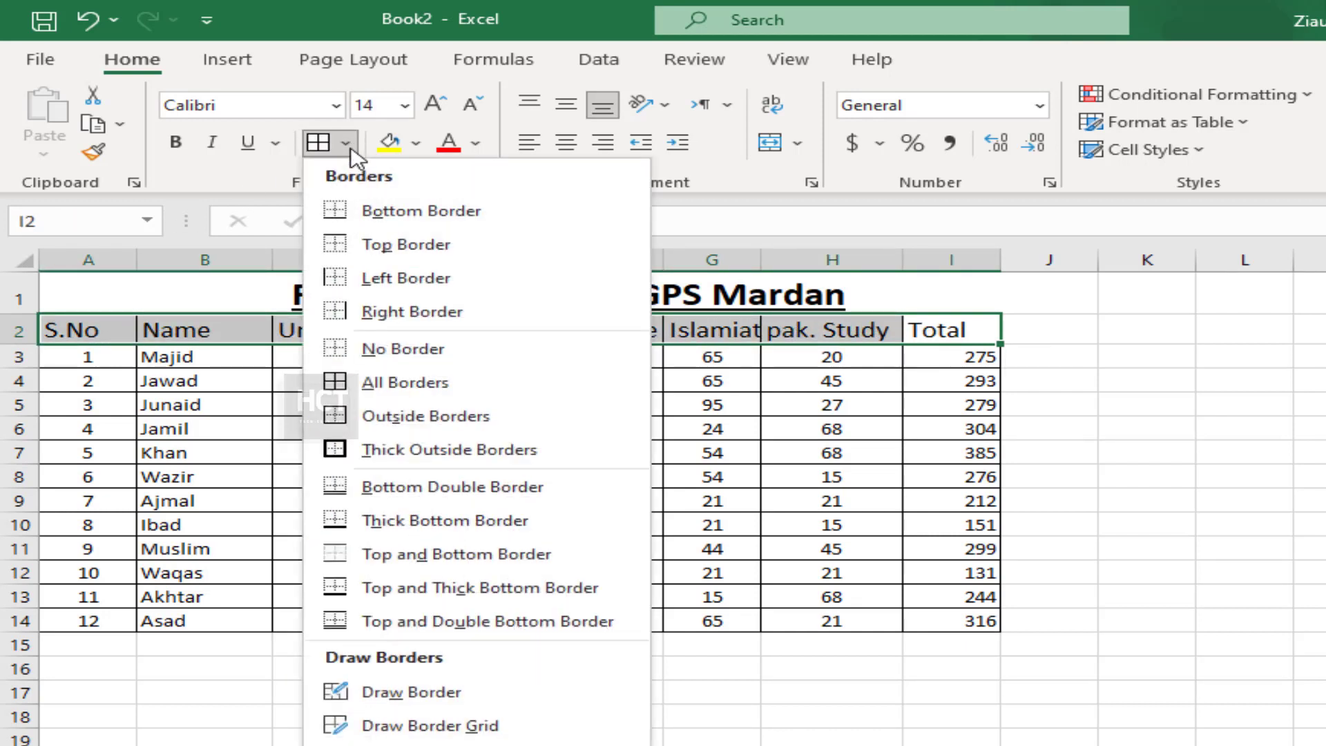
click(477, 452)
click(601, 691)
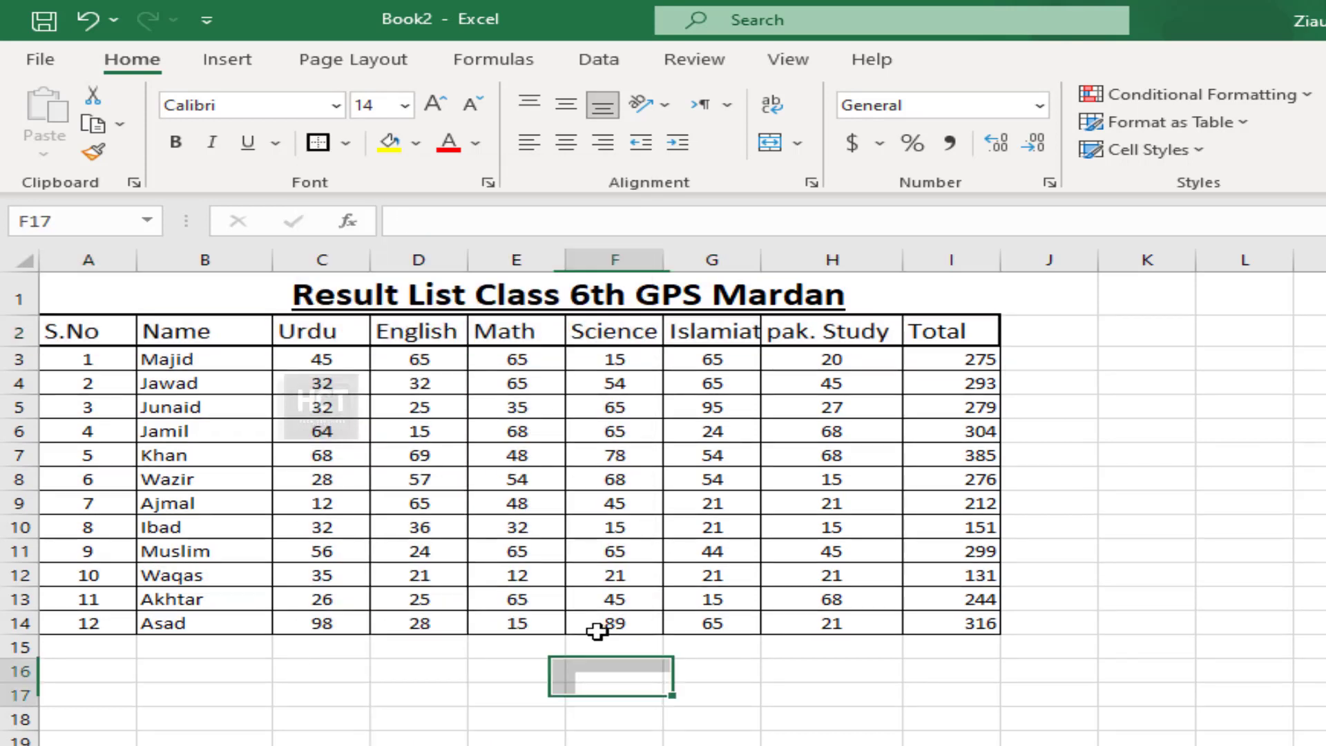
click(295, 672)
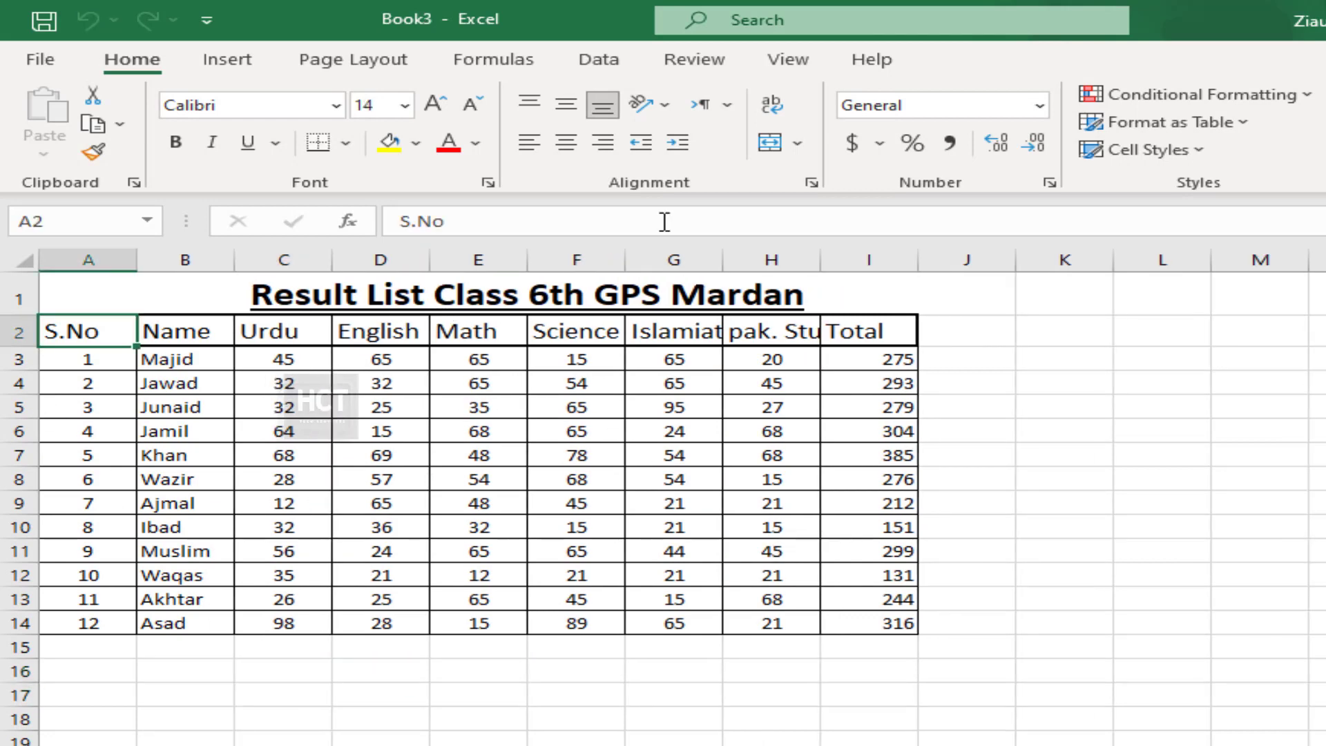
Step: Save the workbook in the Documents folder as "Excel course first lesson" in Excel Workbook (*.xlsx) format and close it
click(39, 60)
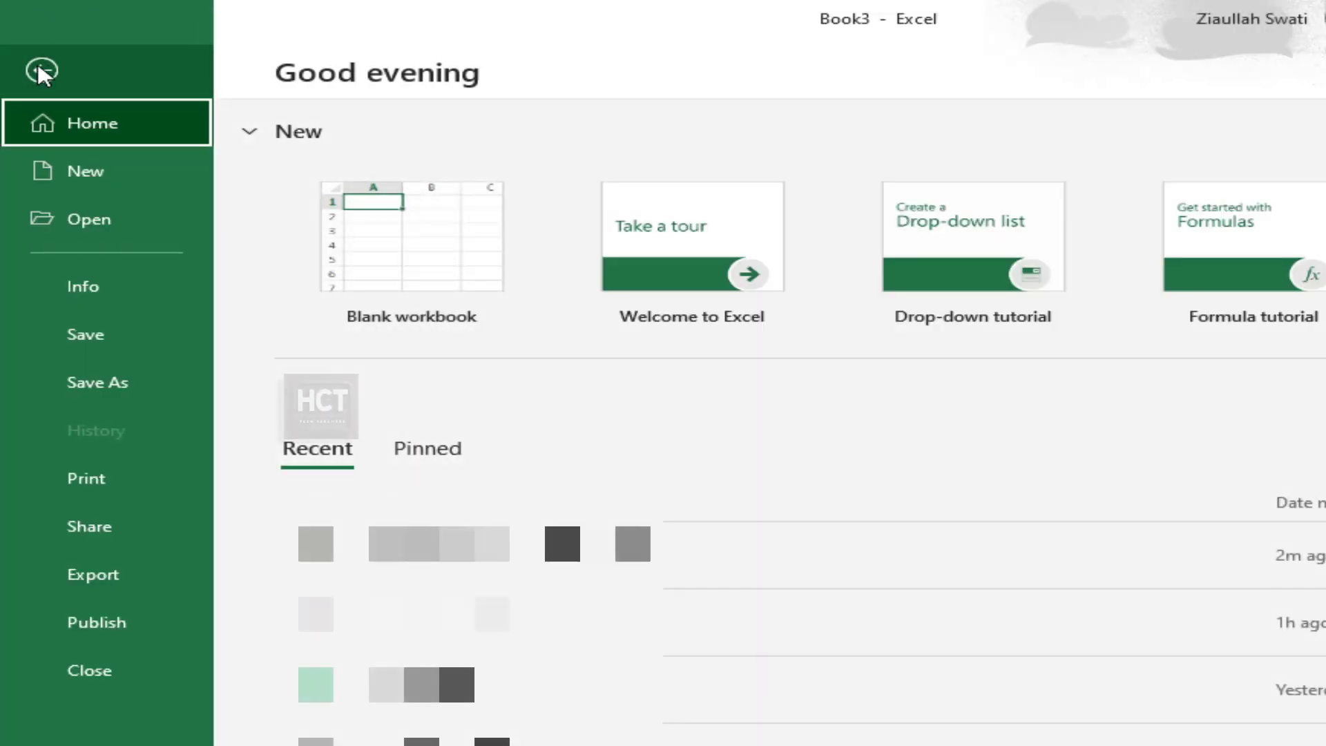
click(96, 369)
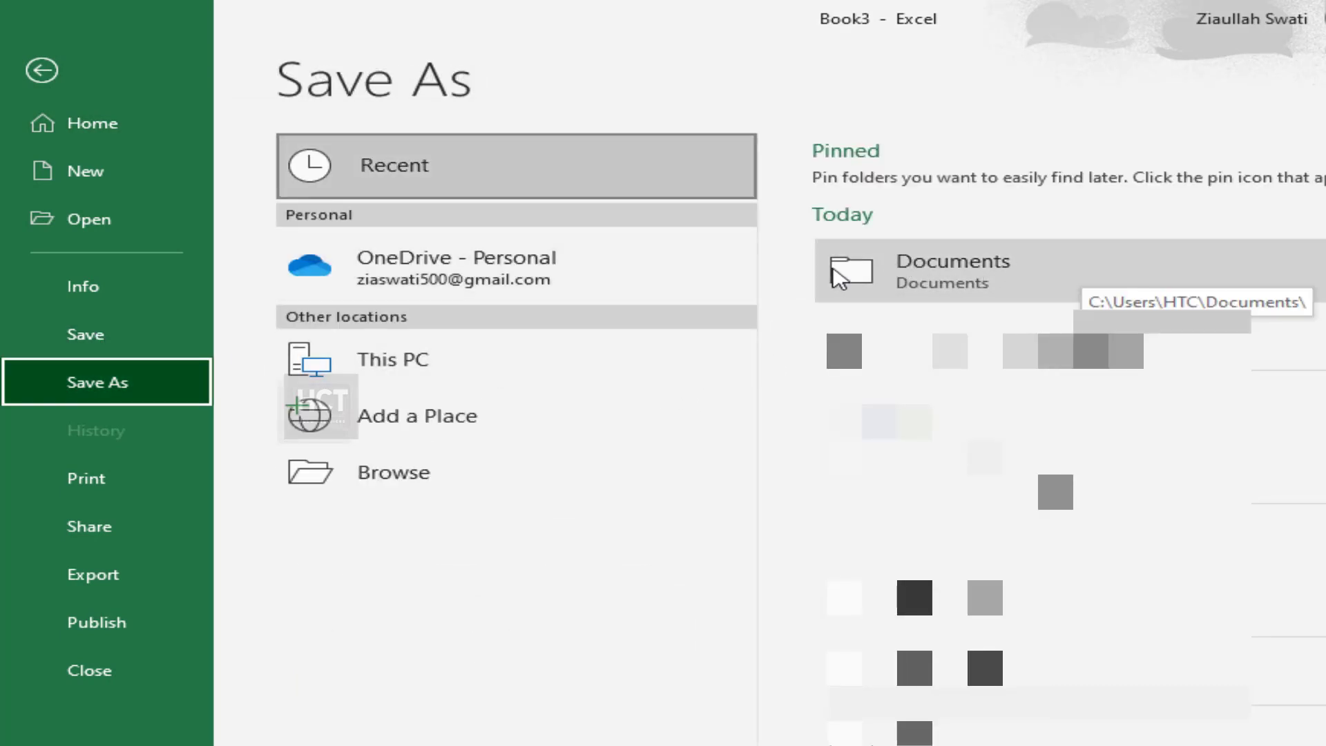
click(969, 277)
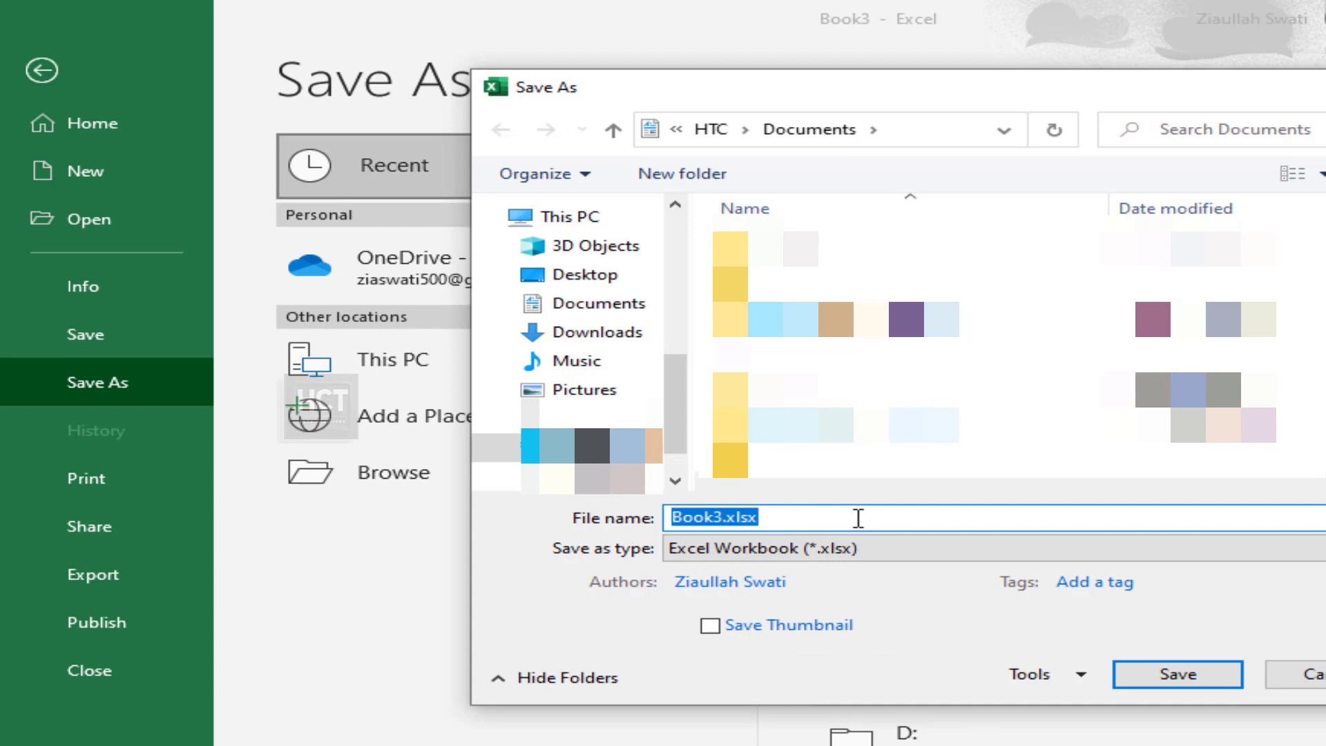
text(Exce)
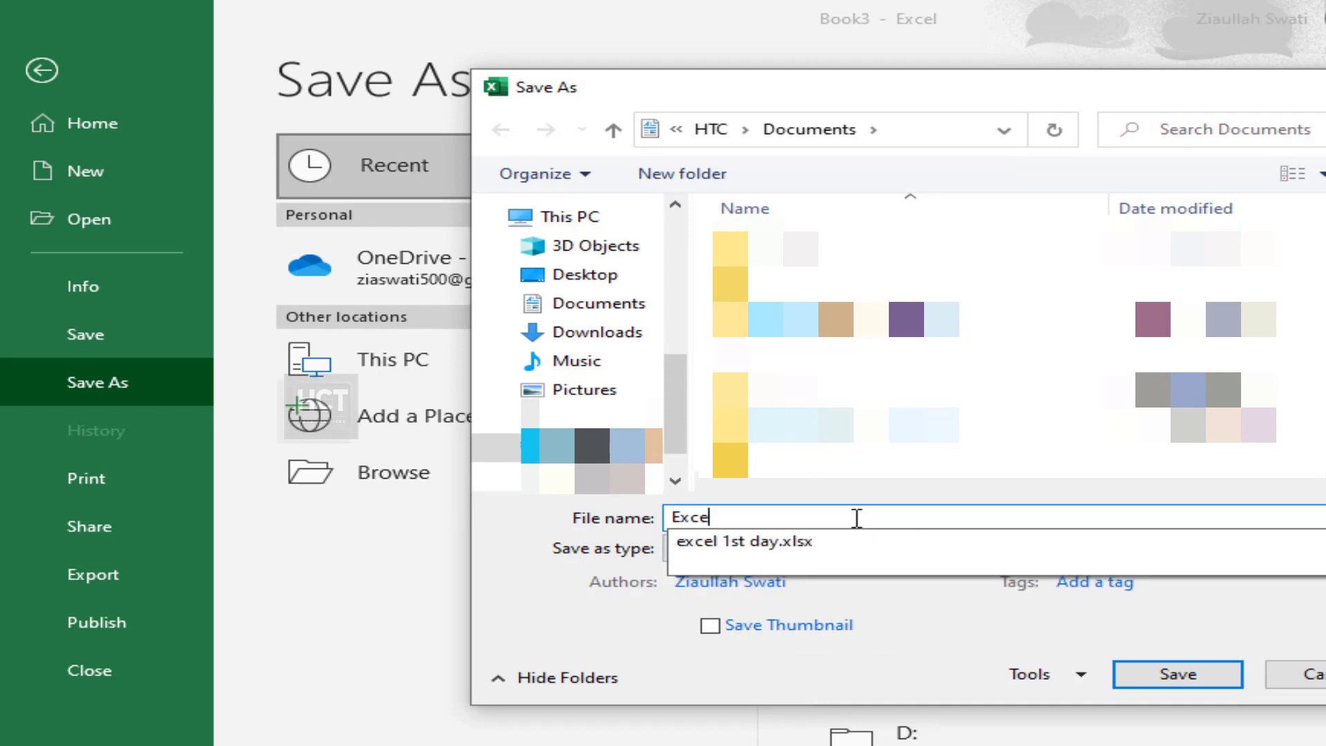
text(l course first lesson)
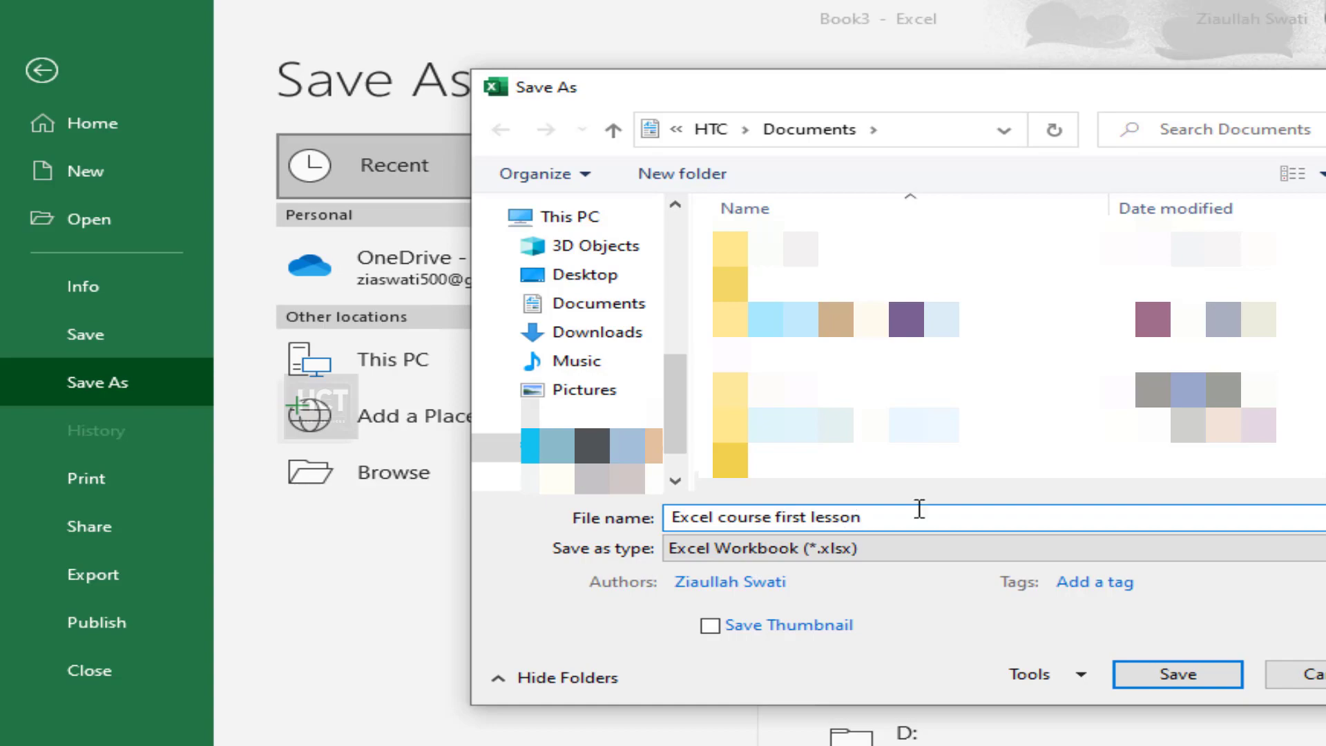
click(1179, 675)
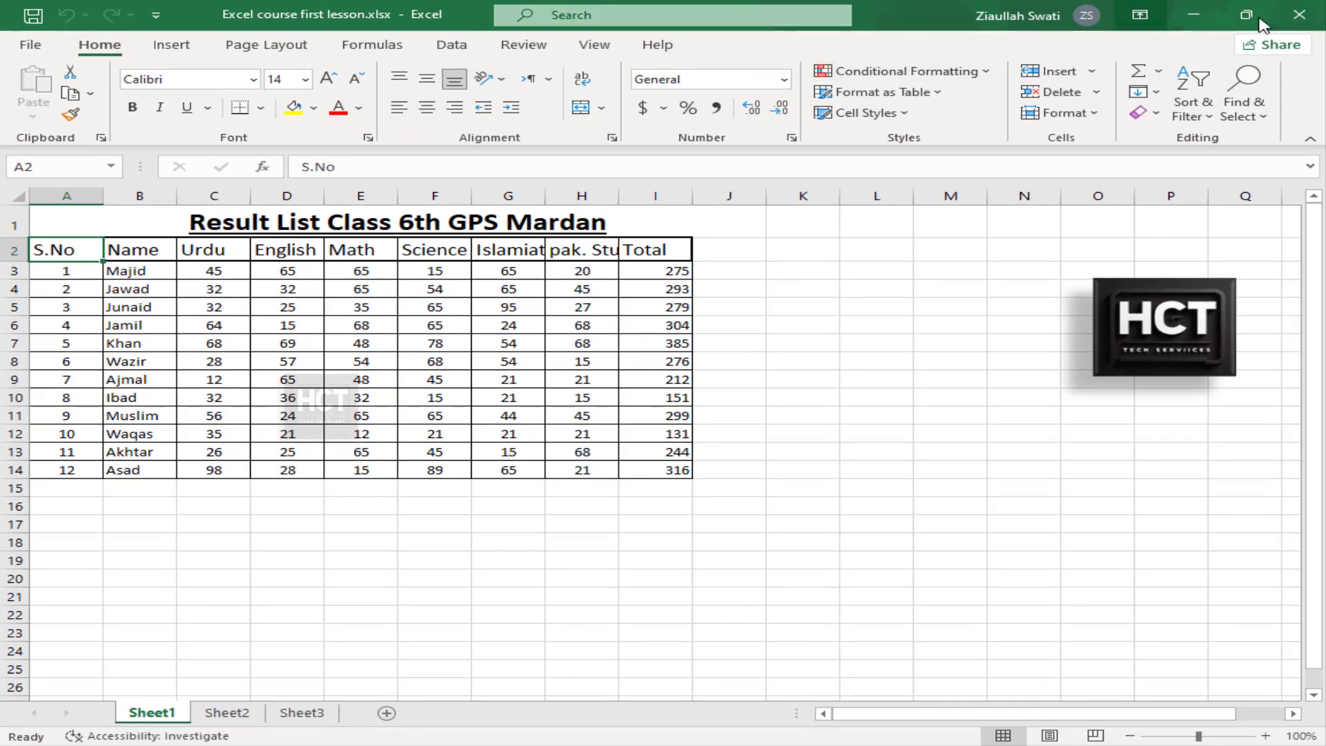
click(1301, 15)
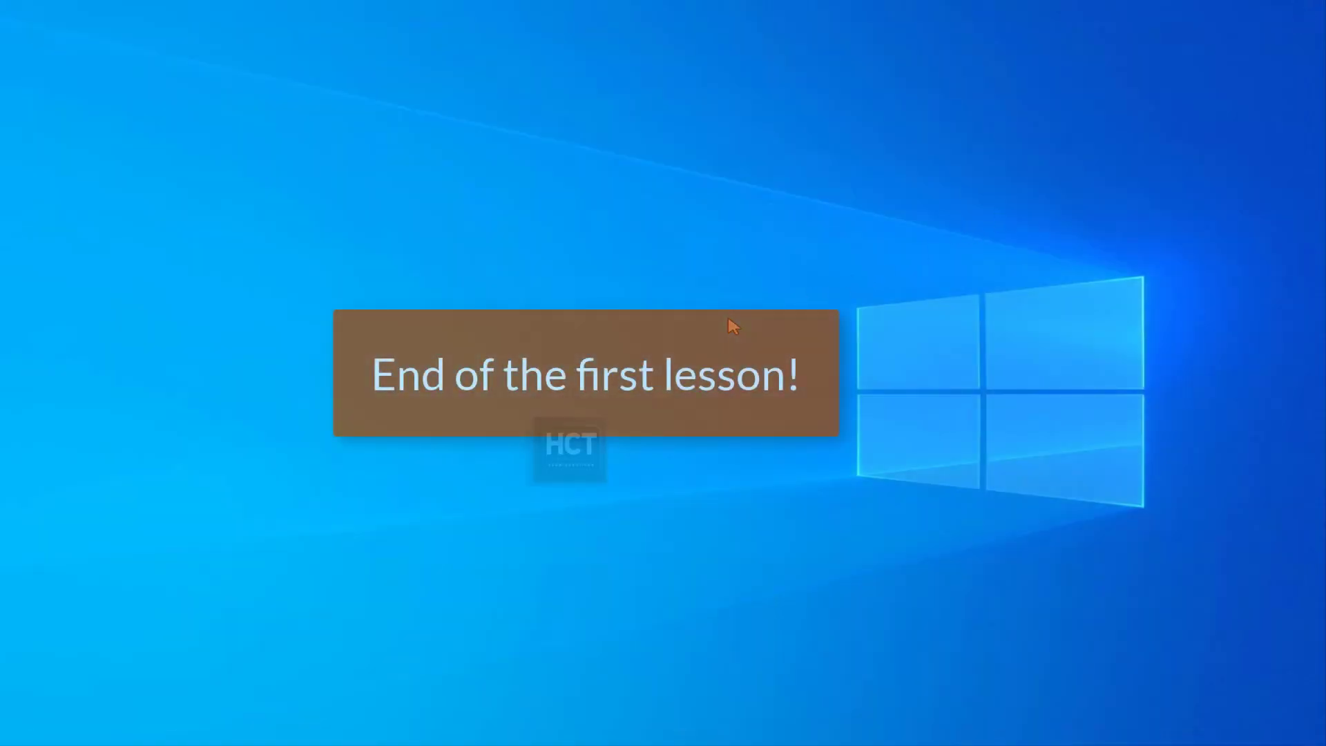